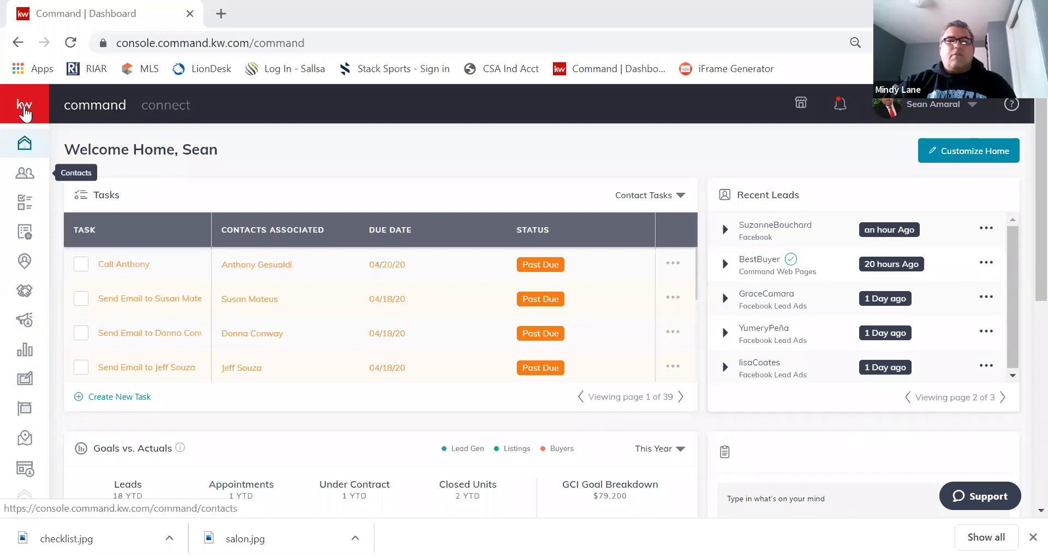
Expand the sidebar and open the Campaigns dashboard showing the $45 spend summary.
{"action": "left_click", "coordinate": [24, 111]}
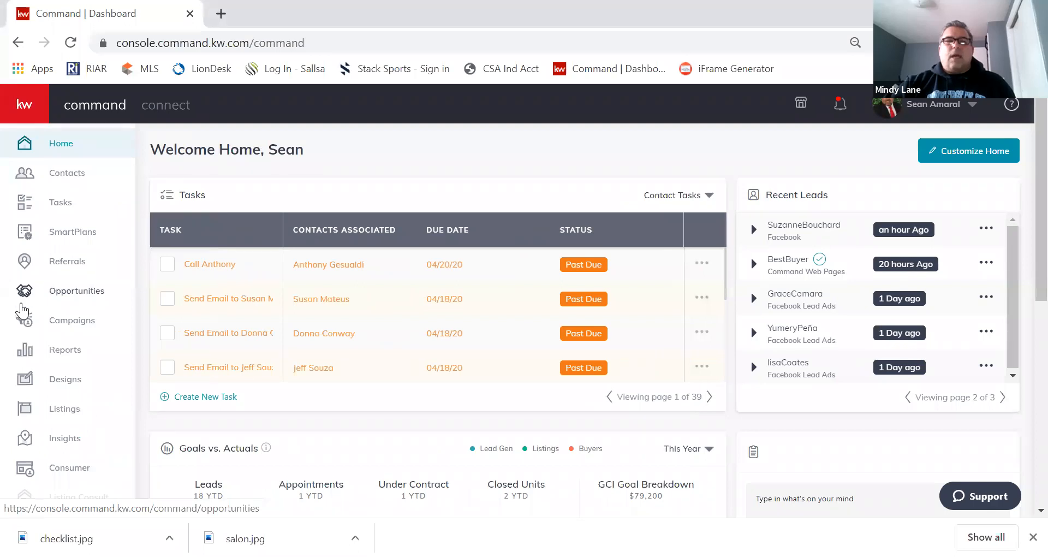
{"action": "left_click", "coordinate": [26, 324]}
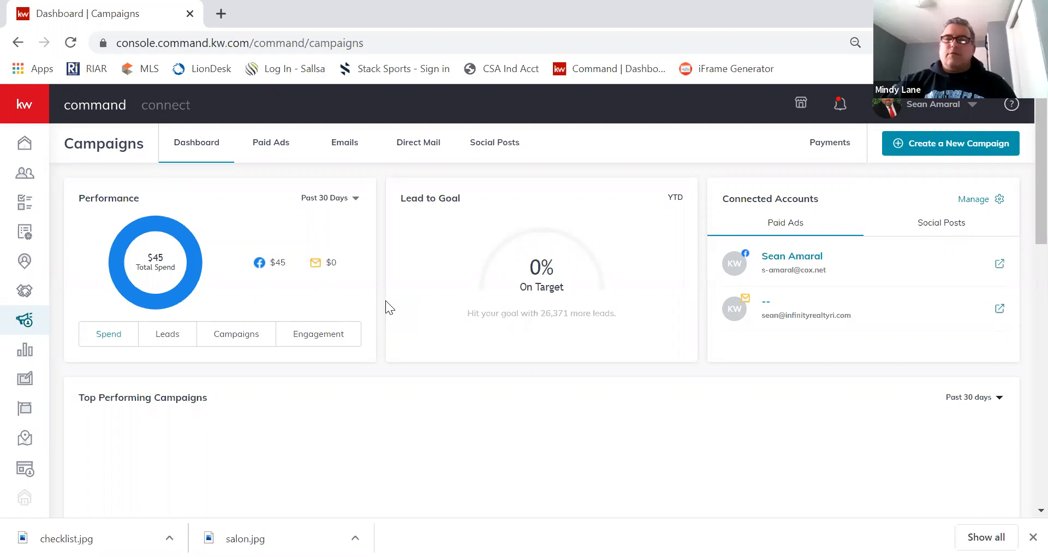
{"action": "scroll", "coordinate": [403, 308], "scroll_direction": "down", "scroll_amount": 3}
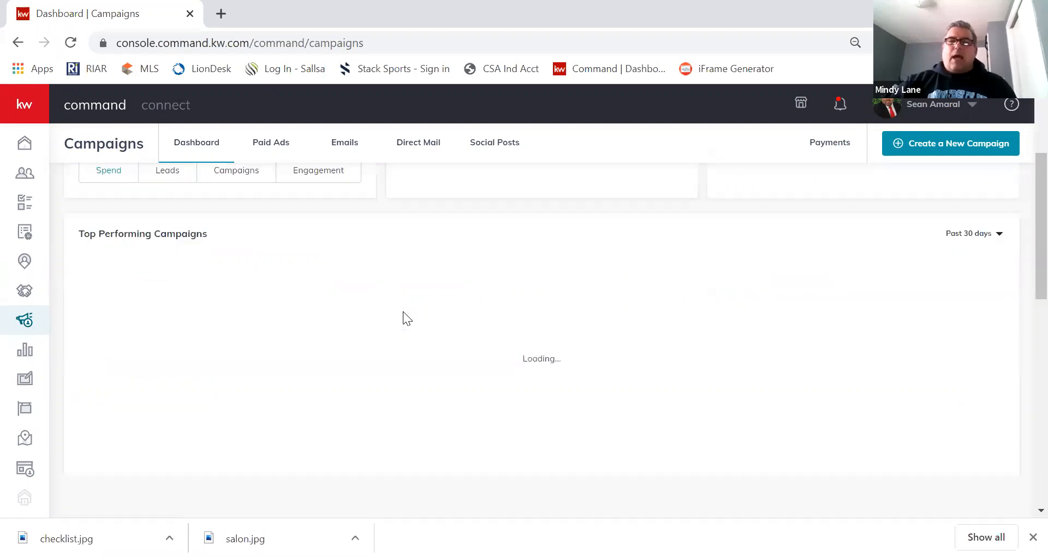
{"action": "scroll", "coordinate": [403, 311], "scroll_direction": "up", "scroll_amount": 3}
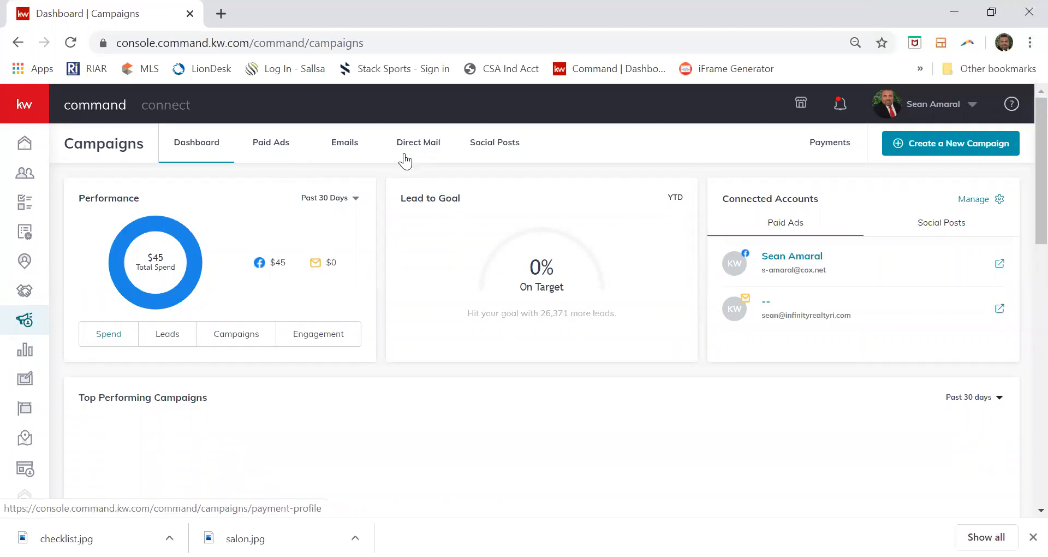
Start a new Social Ad campaign and name it 'Harding'.
{"action": "left_click", "coordinate": [931, 142]}
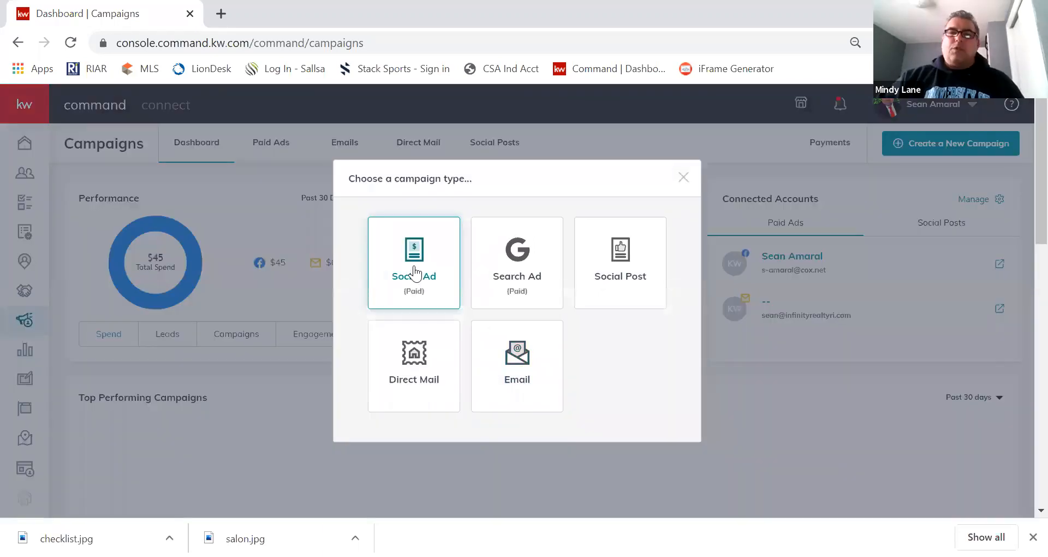
{"action": "left_click", "coordinate": [414, 271]}
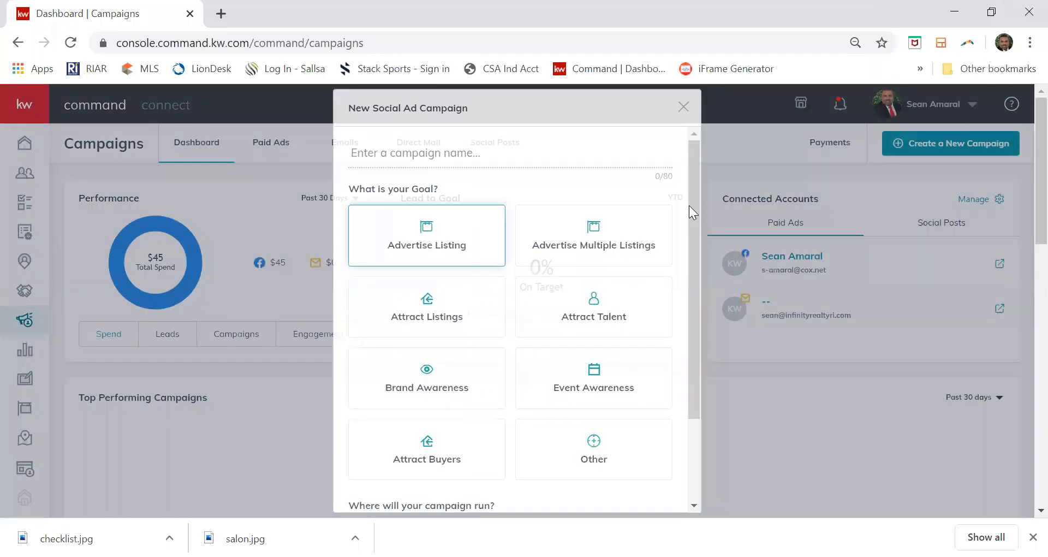
{"action": "left_click", "coordinate": [506, 157]}
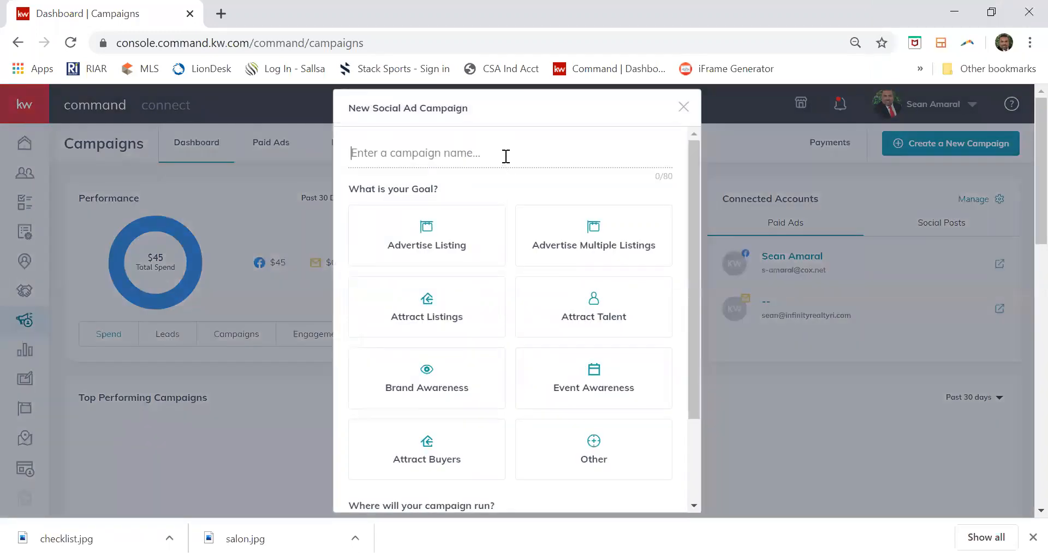
{"action": "type", "text": "W"}
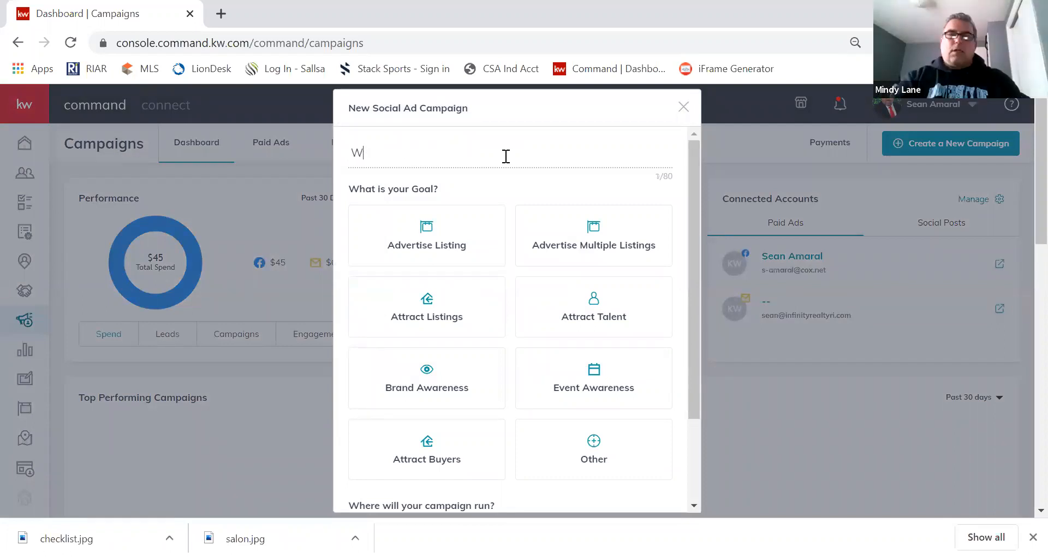
{"action": "type", "text": "W"}
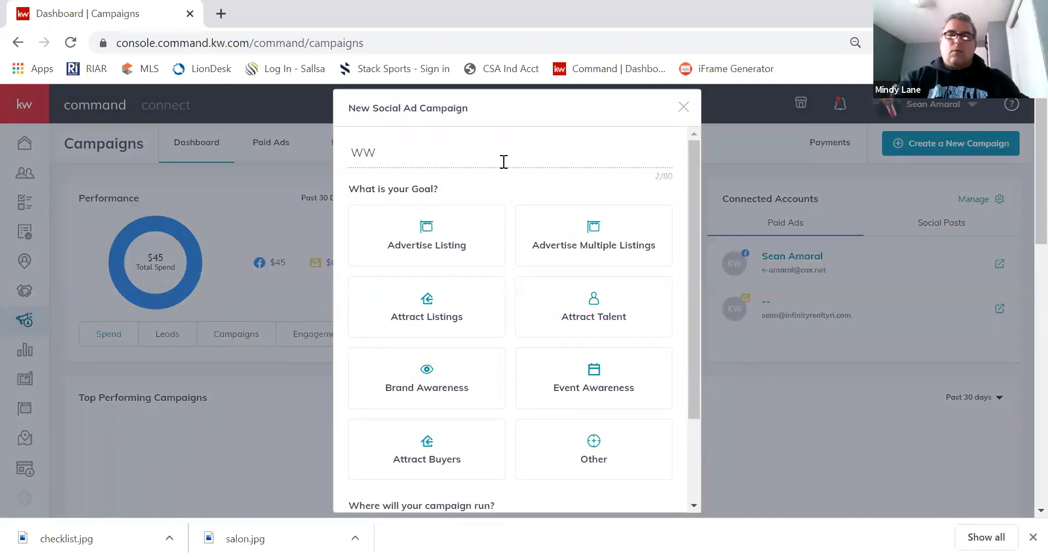
{"action": "type", "text": "List"}
{"action": "key", "text": "BackSpace"}
{"action": "key", "text": "BackSpace"}
{"action": "key", "text": "BackSpace"}
{"action": "key", "text": "BackSpace"}
{"action": "key", "text": "BackSpace"}
{"action": "key", "text": "BackSpace"}
{"action": "type", "text": "Manning"}
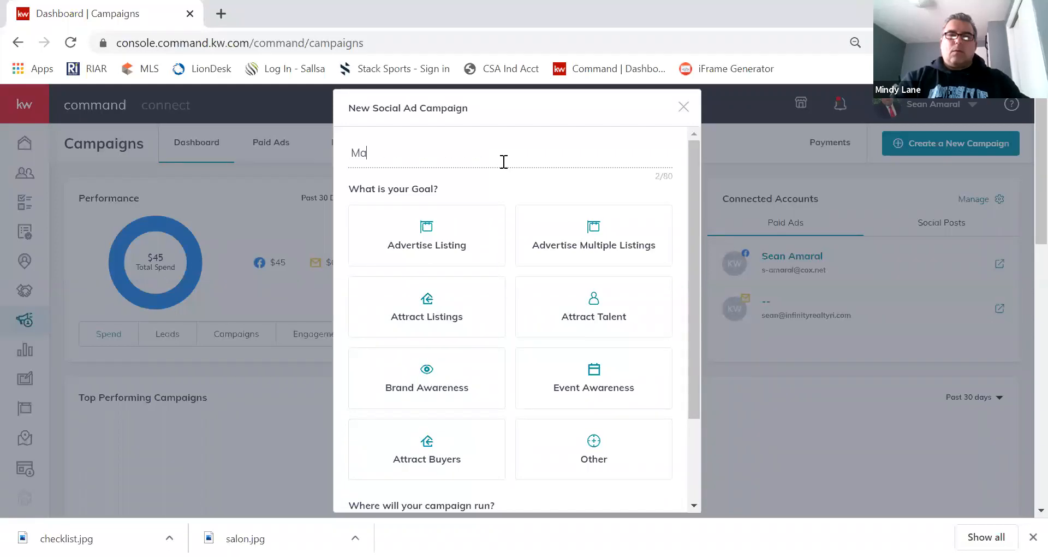
{"action": "key", "text": "BackSpace"}
{"action": "key", "text": "BackSpace"}
{"action": "key", "text": "BackSpace"}
{"action": "key", "text": "BackSpace"}
{"action": "key", "text": "BackSpace"}
{"action": "key", "text": "BackSpace"}
{"action": "key", "text": "BackSpace"}
{"action": "type", "text": "Hardding"}
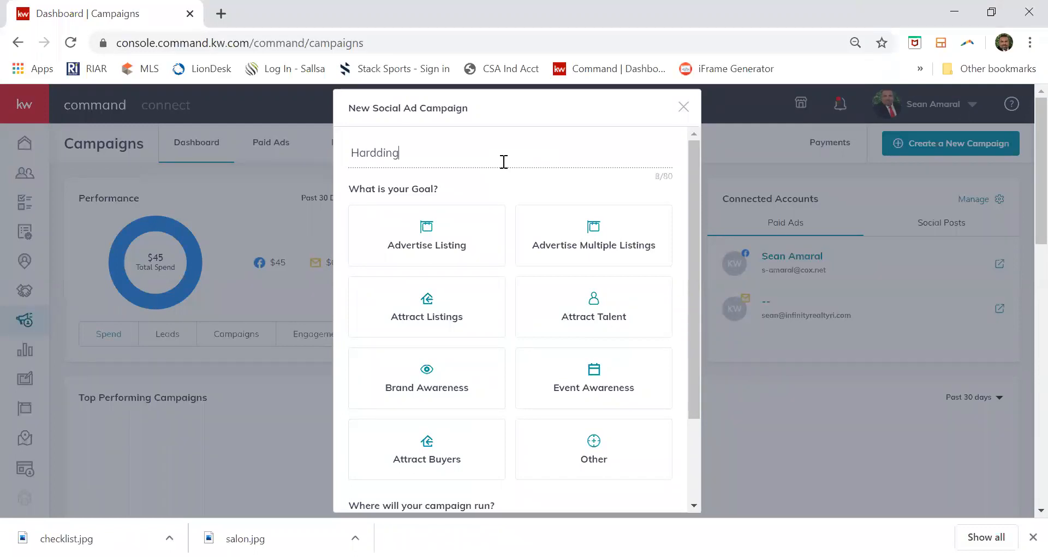
{"action": "key", "text": "BackSpace"}
{"action": "key", "text": "BackSpace"}
{"action": "key", "text": "BackSpace"}
{"action": "key", "text": "BackSpace"}
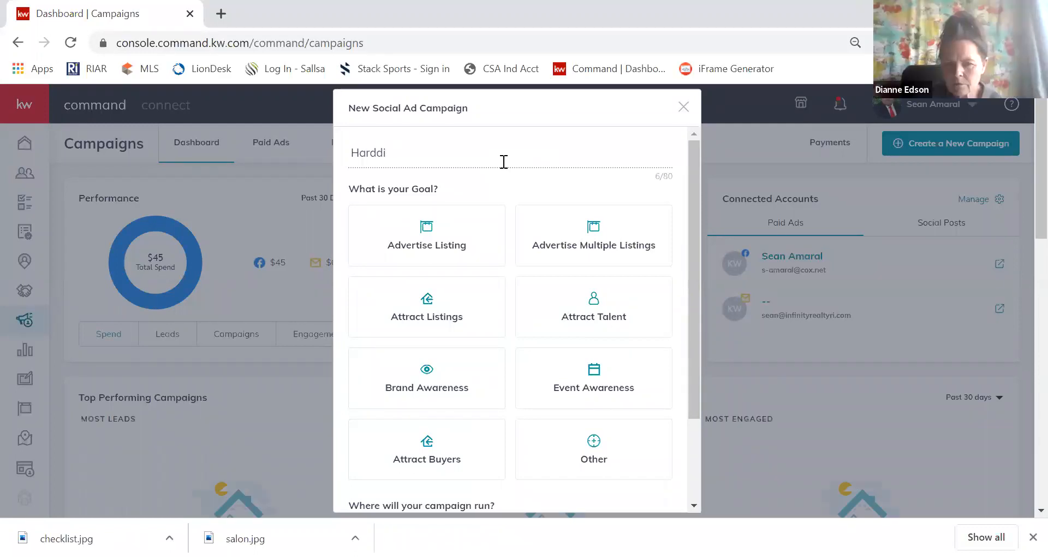
{"action": "type", "text": "in"}
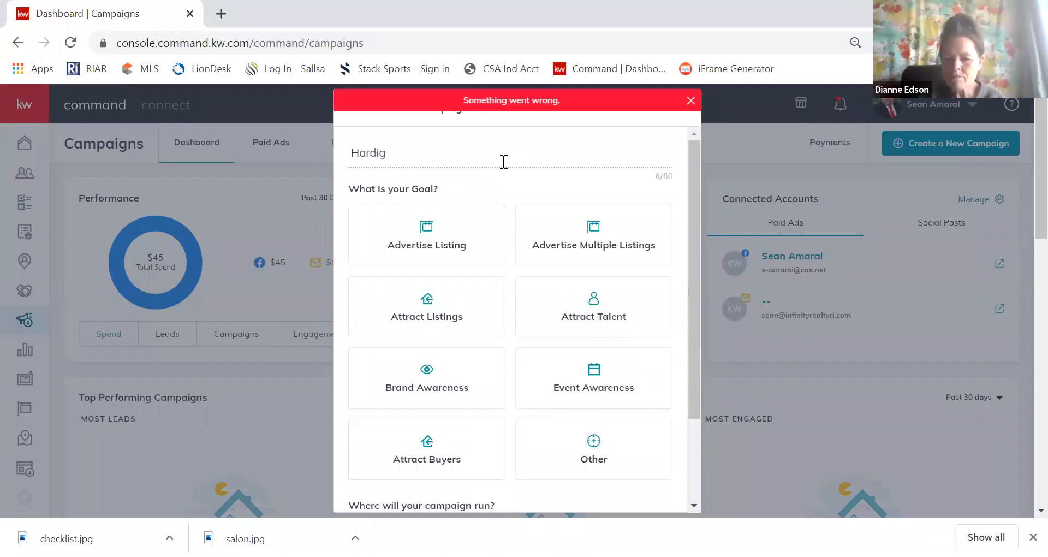
{"action": "type", "text": "g"}
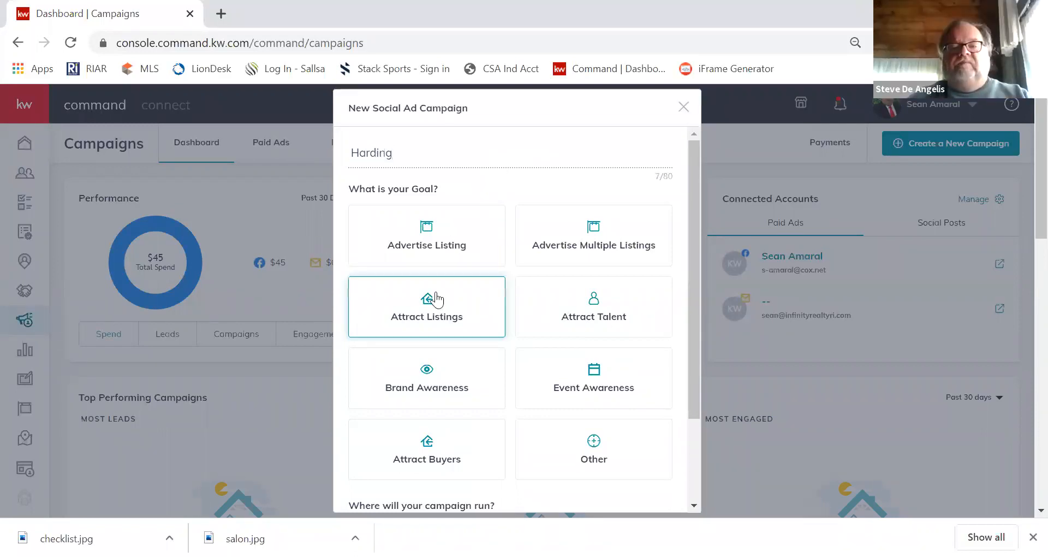
Set the campaign goal to Advertise Listing and select Facebook as the platform.
{"action": "left_click", "coordinate": [428, 242]}
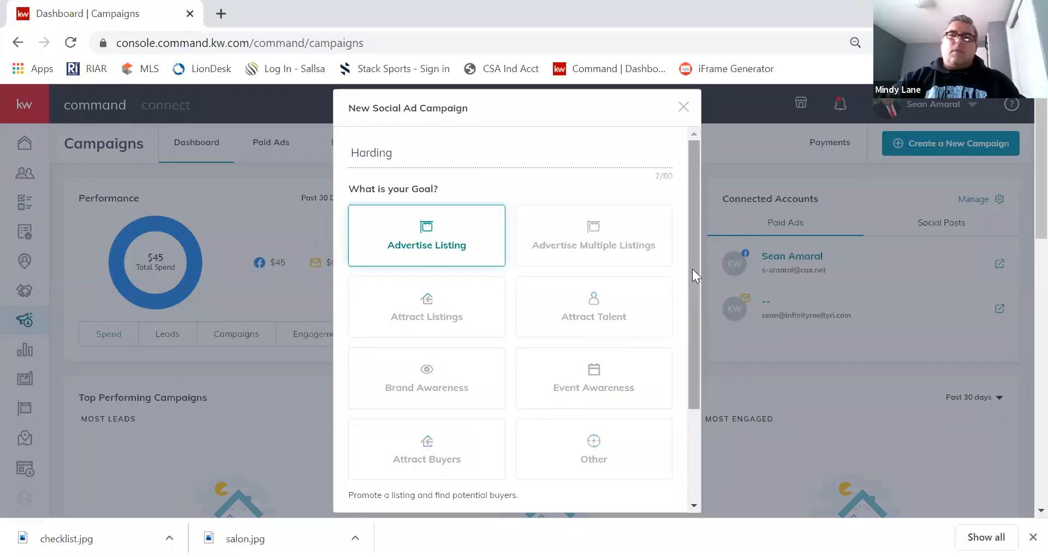
{"action": "scroll", "coordinate": [686, 366], "scroll_direction": "down", "scroll_amount": 3}
{"action": "left_click", "coordinate": [376, 420]}
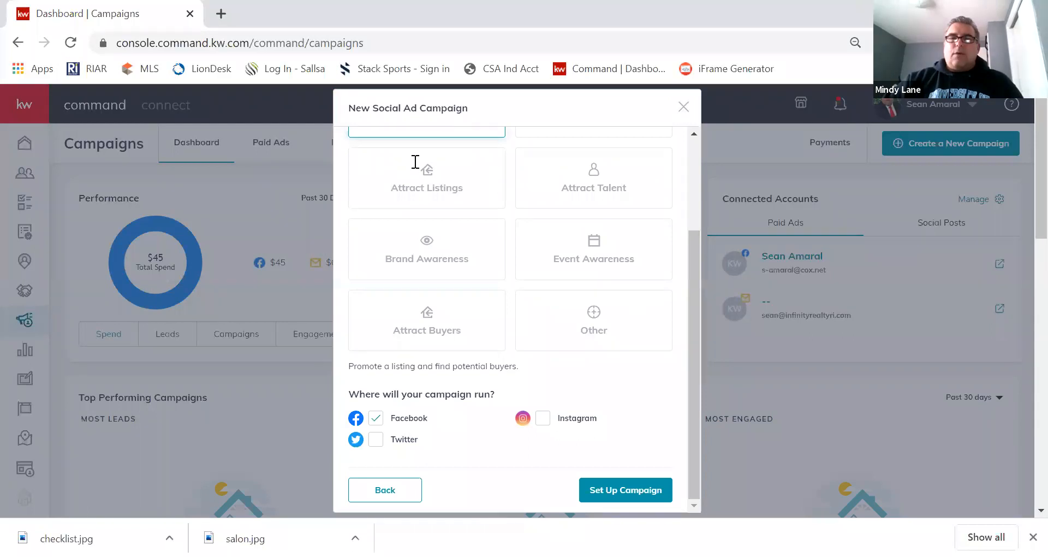
{"action": "scroll", "coordinate": [412, 158], "scroll_direction": "up", "scroll_amount": 3}
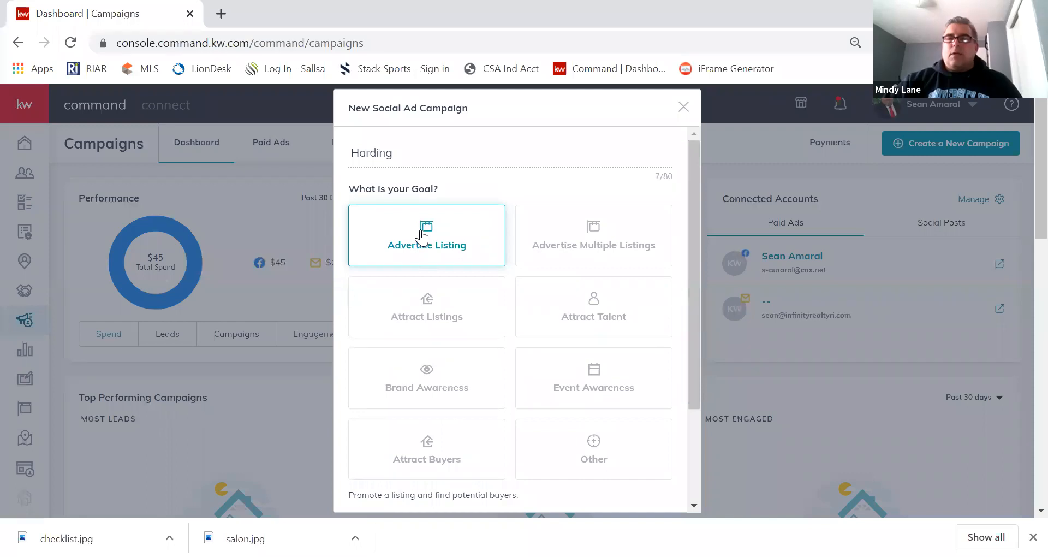
{"action": "scroll", "coordinate": [524, 219], "scroll_direction": "down", "scroll_amount": 5}
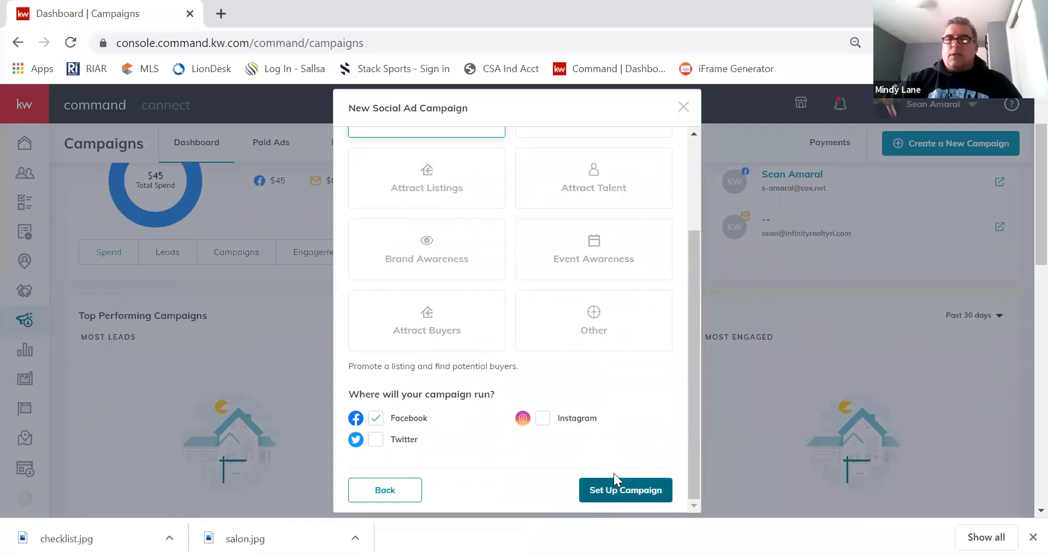
{"action": "left_click", "coordinate": [626, 490]}
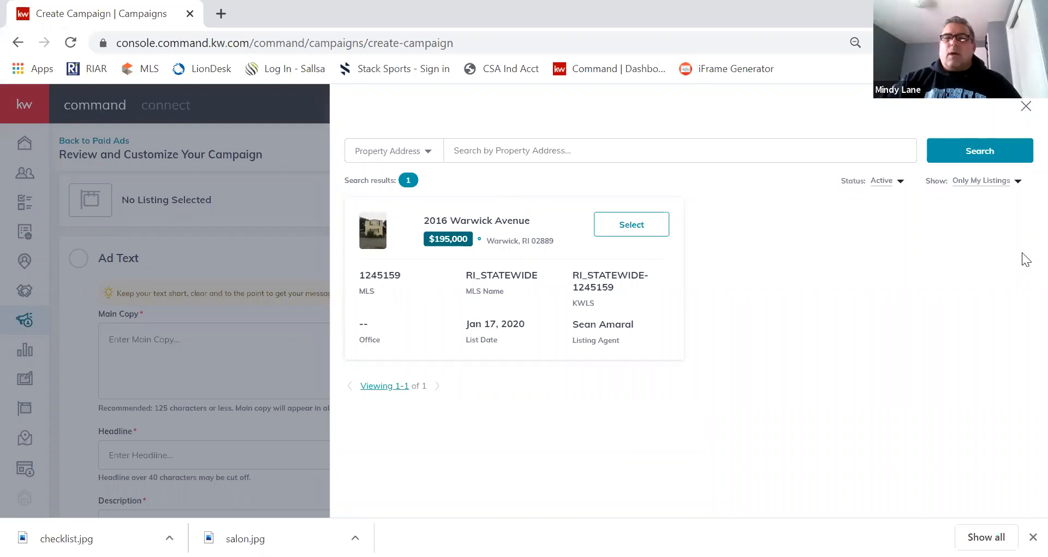
{"action": "left_click", "coordinate": [969, 185]}
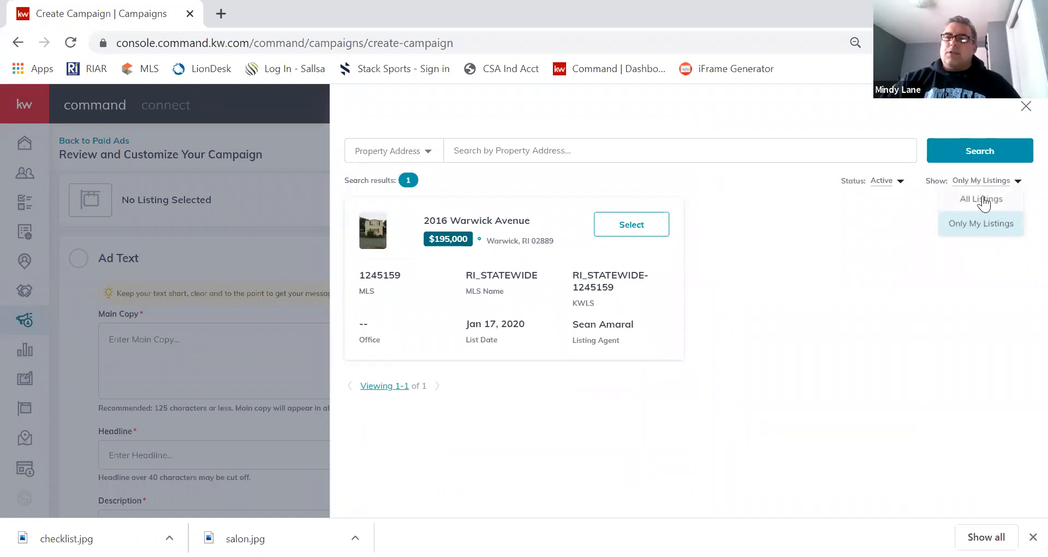
{"action": "left_click", "coordinate": [983, 200]}
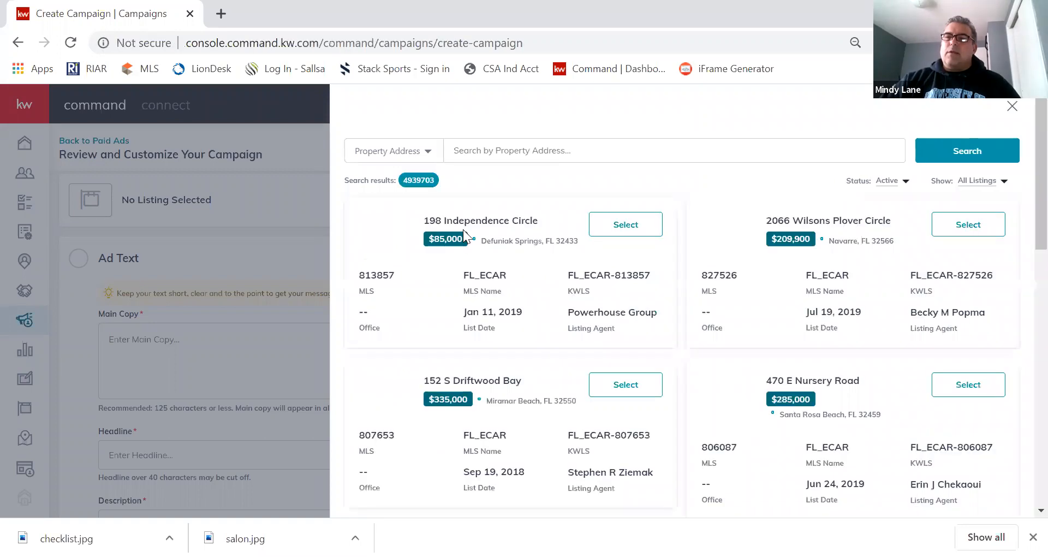
{"action": "left_click", "coordinate": [525, 149]}
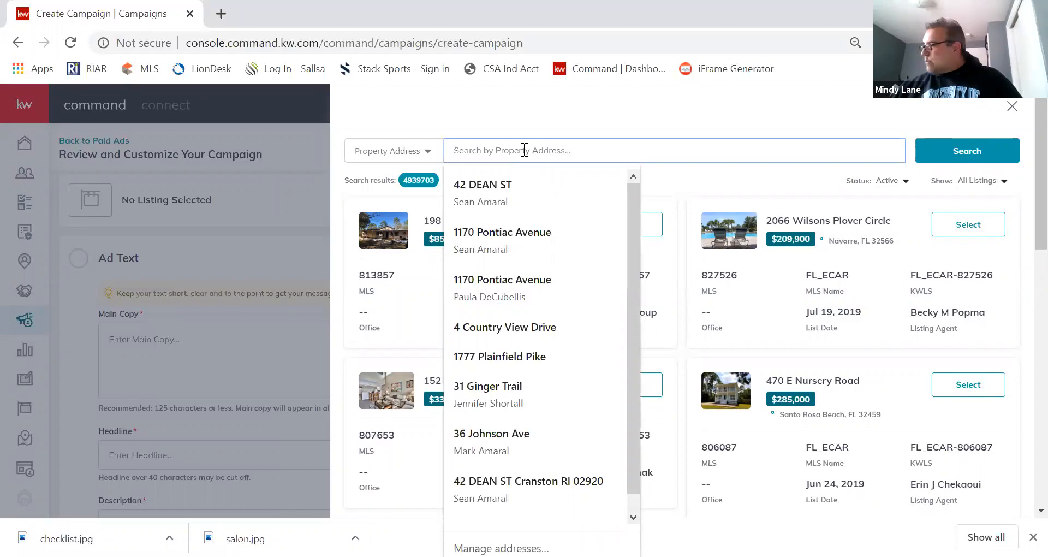
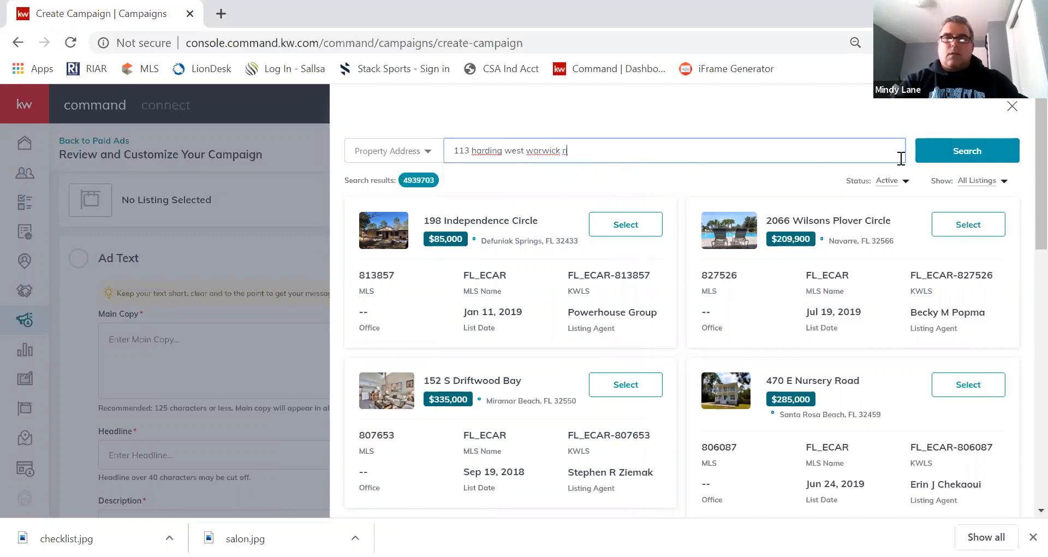
{"action": "left_click", "coordinate": [950, 148]}
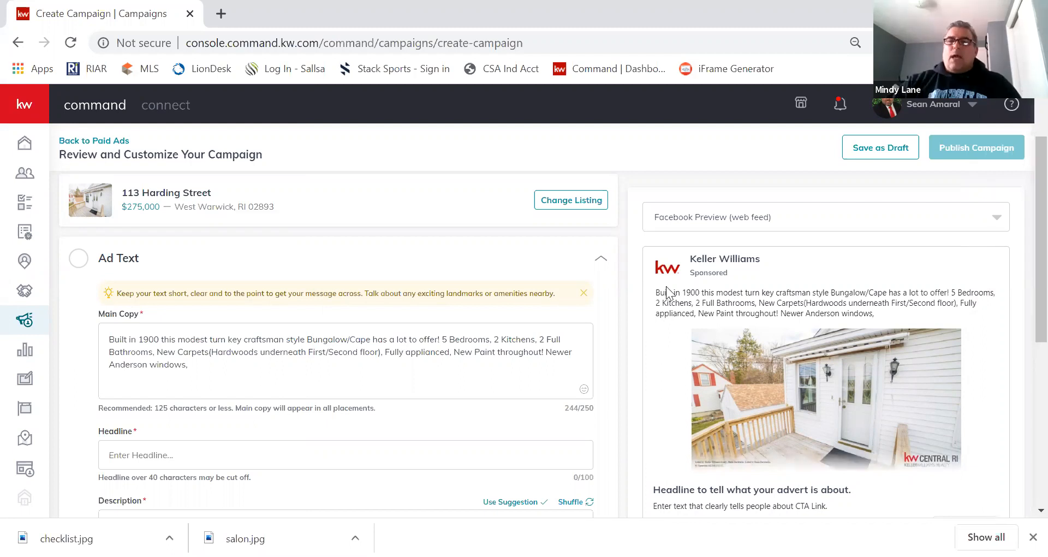
Enter 'Newly updated home in West Warwick' as the ad headline.
{"action": "left_click", "coordinate": [444, 364]}
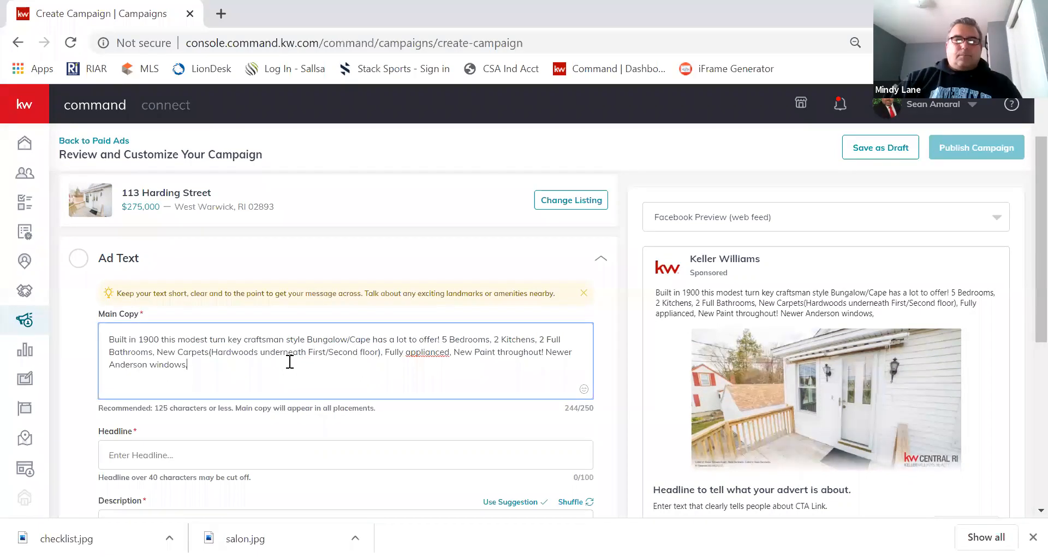
{"action": "left_click", "coordinate": [224, 458]}
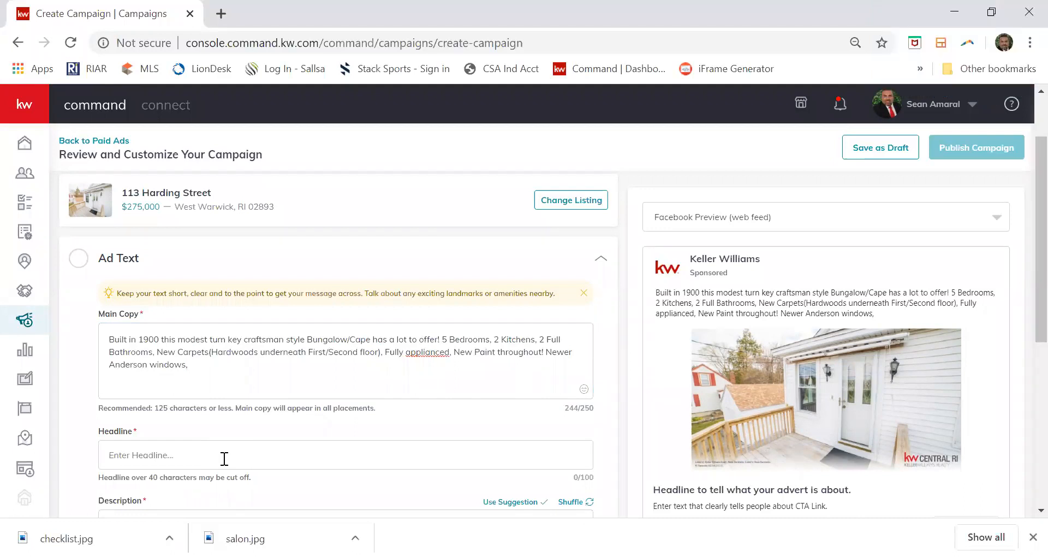
{"action": "type", "text": "N"}
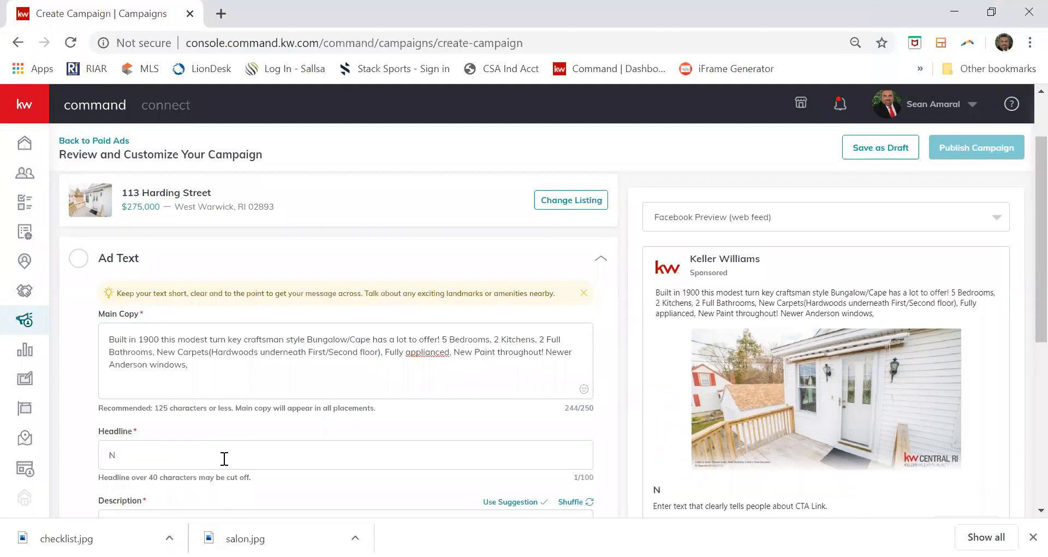
{"action": "type", "text": "ewly updated "}
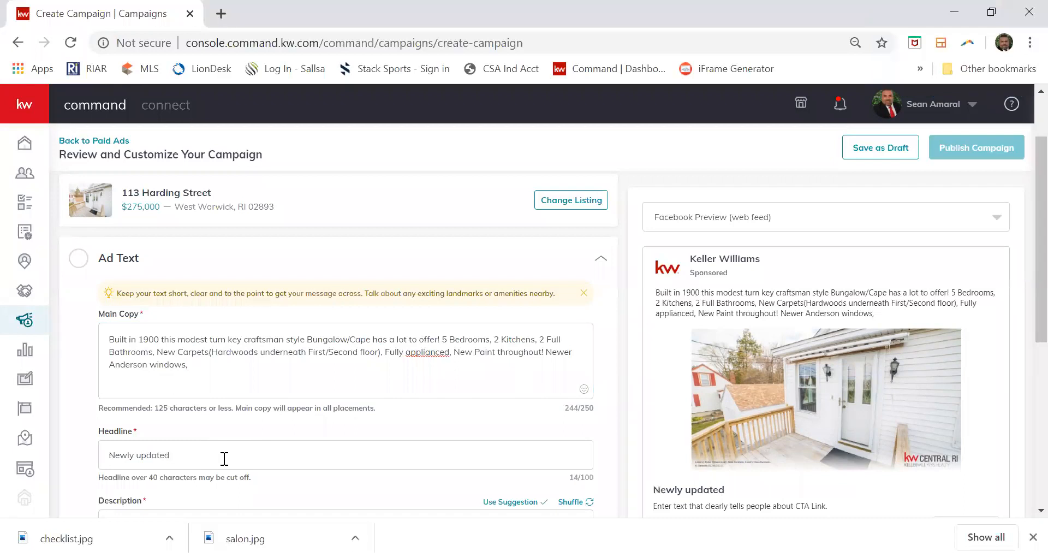
{"action": "type", "text": "homoe in"}
{"action": "key", "text": "BackSpace"}
{"action": "key", "text": "BackSpace"}
{"action": "key", "text": "BackSpace"}
{"action": "key", "text": "BackSpace"}
{"action": "key", "text": "BackSpace"}
{"action": "type", "text": "me i"}
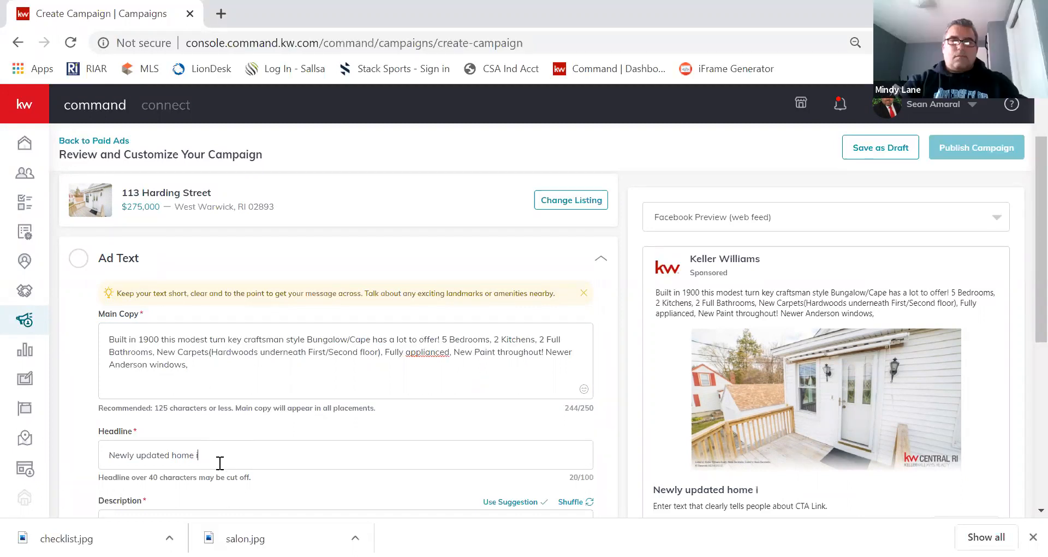
{"action": "type", "text": "n West Warw"}
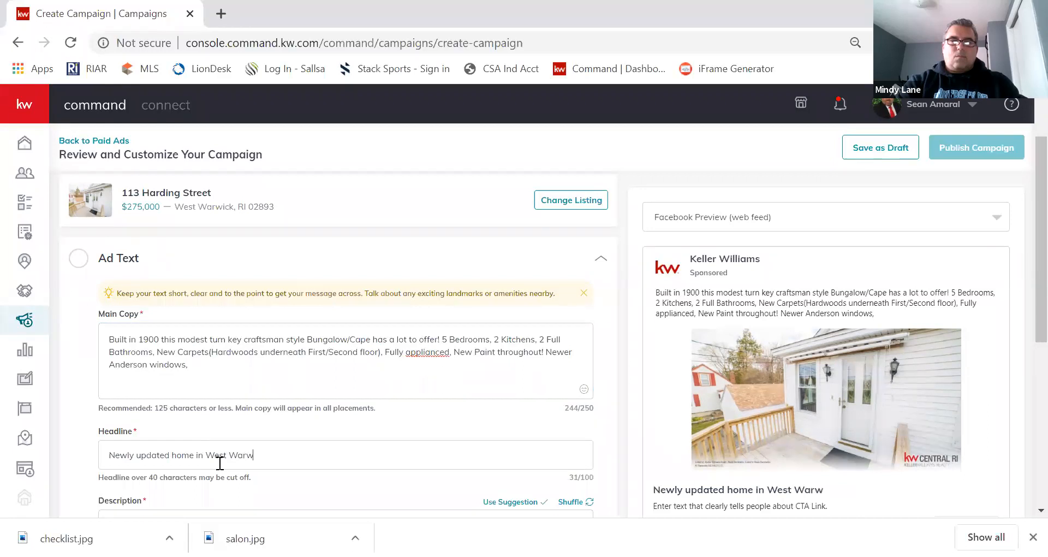
{"action": "type", "text": "ick"}
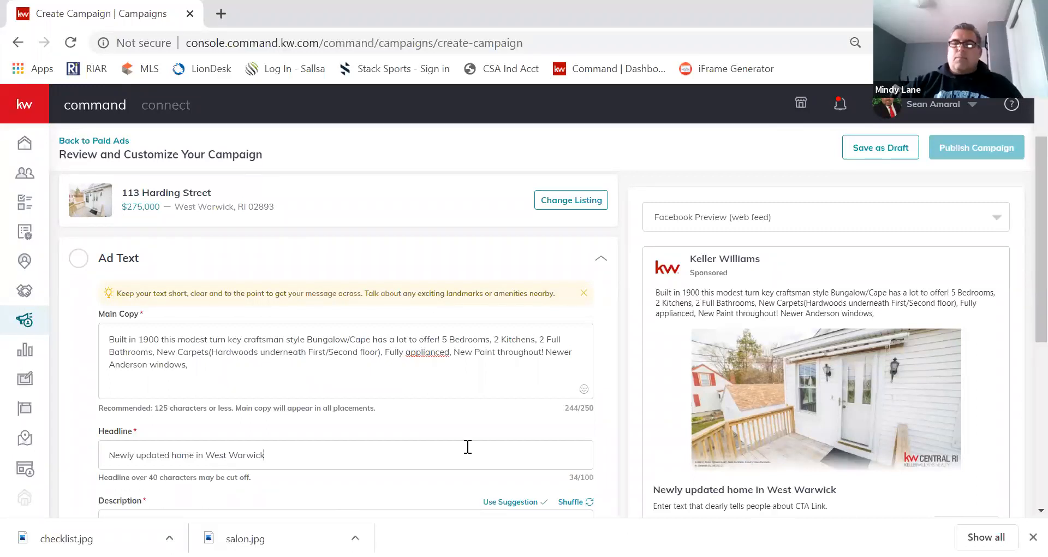
{"action": "scroll", "coordinate": [368, 446], "scroll_direction": "down", "scroll_amount": 1}
Write the description 'For a private showing please text or call' followed by the agent's name and phone number.
{"action": "left_click", "coordinate": [362, 446]}
{"action": "type", "text": "F"}
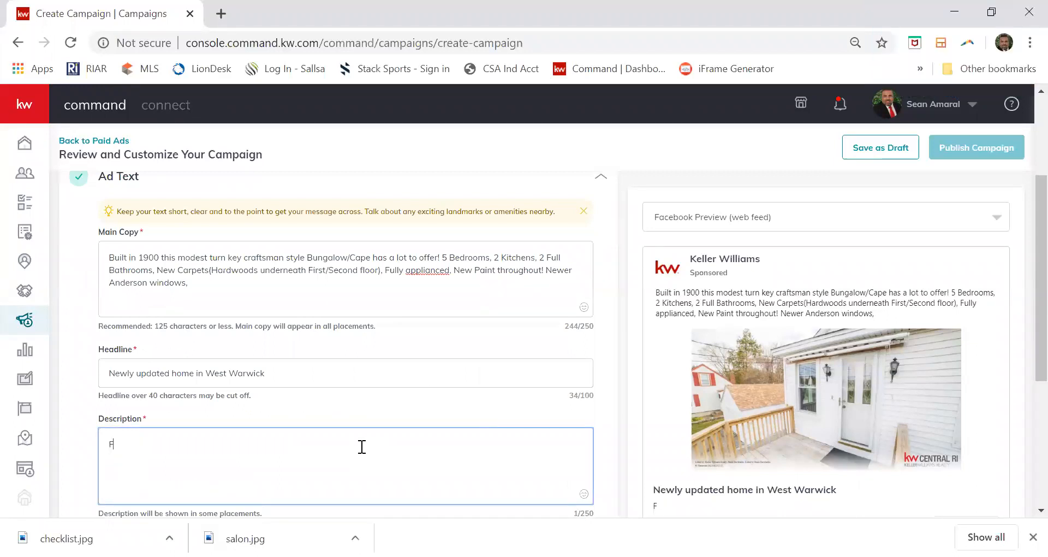
{"action": "type", "text": "ora pri"}
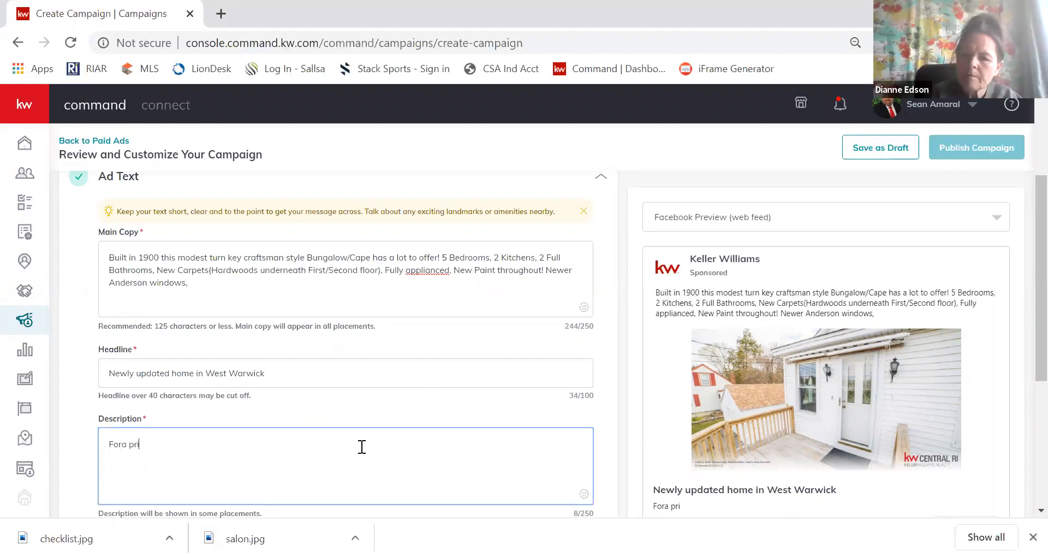
{"action": "type", "text": "vate"}
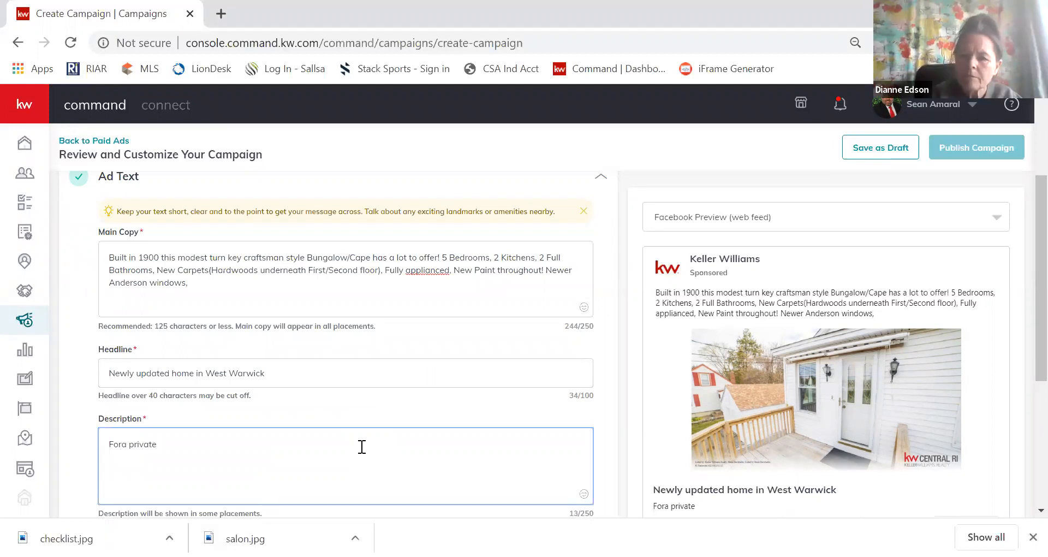
{"action": "type", "text": " whoione"}
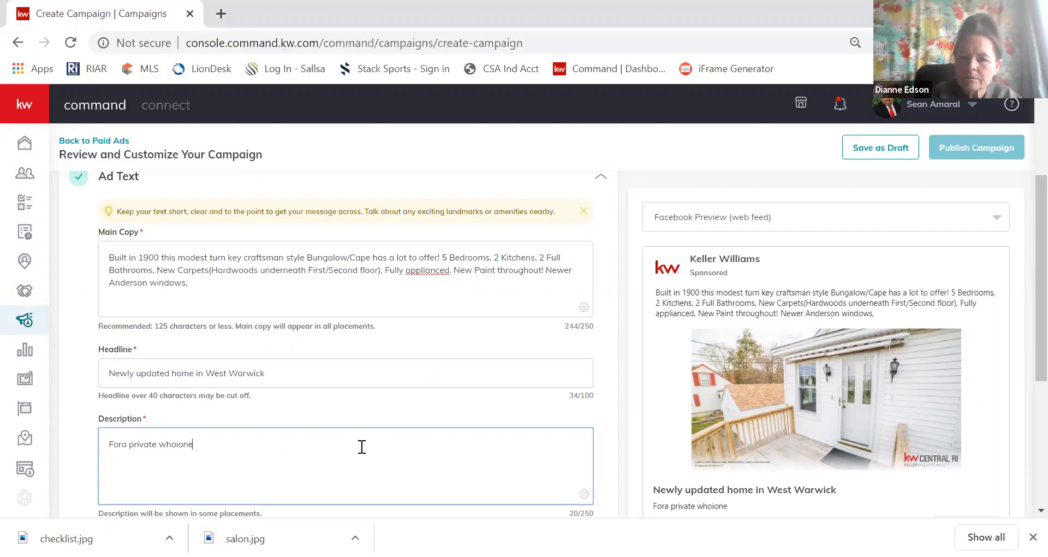
{"action": "key", "text": "BackSpace"}
{"action": "key", "text": "BackSpace"}
{"action": "key", "text": "BackSpace"}
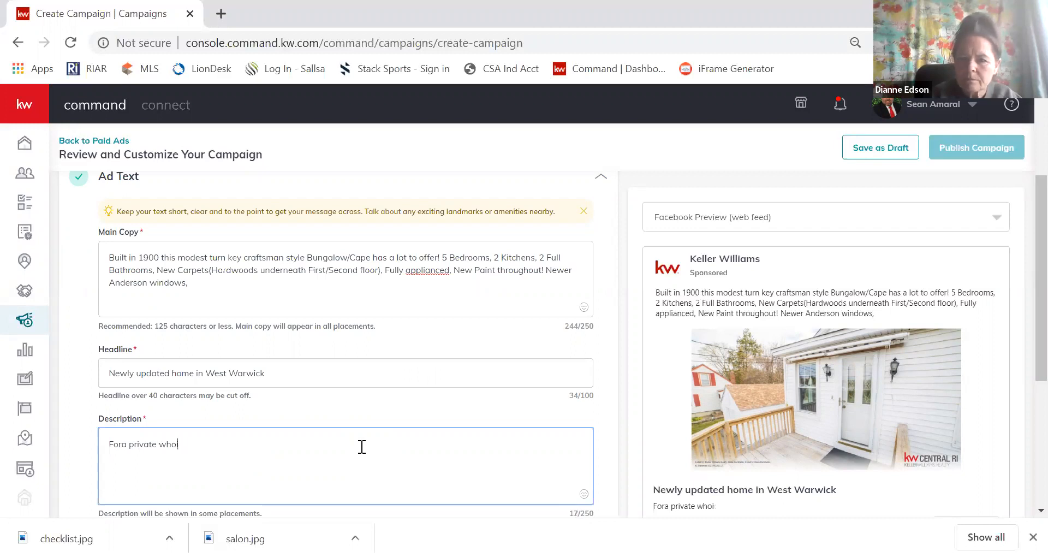
{"action": "key", "text": "BackSpace"}
{"action": "key", "text": "BackSpace"}
{"action": "key", "text": "BackSpace"}
{"action": "key", "text": "BackSpace"}
{"action": "key", "text": "BackSpace"}
{"action": "key", "text": "BackSpace"}
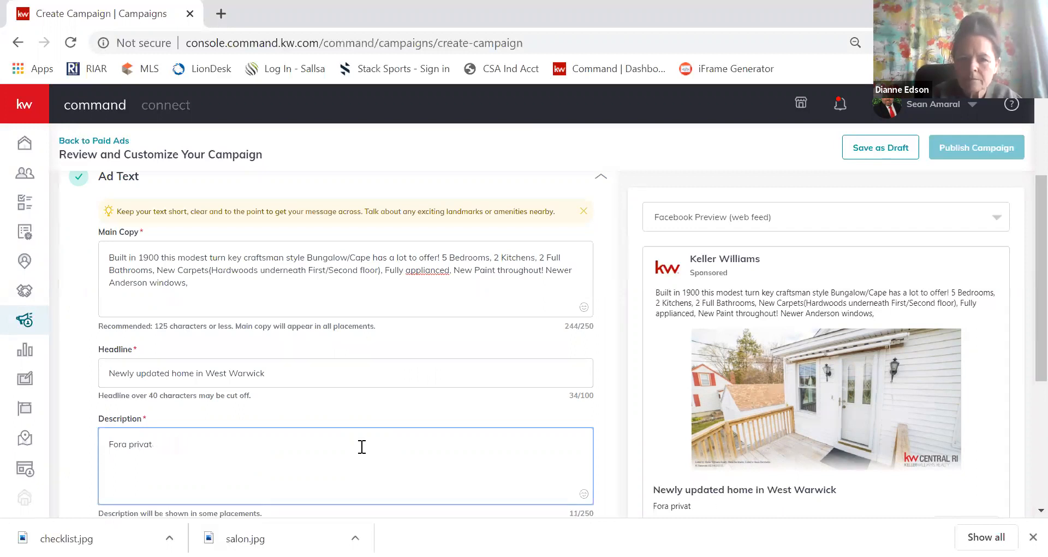
{"action": "type", "text": "e sh"}
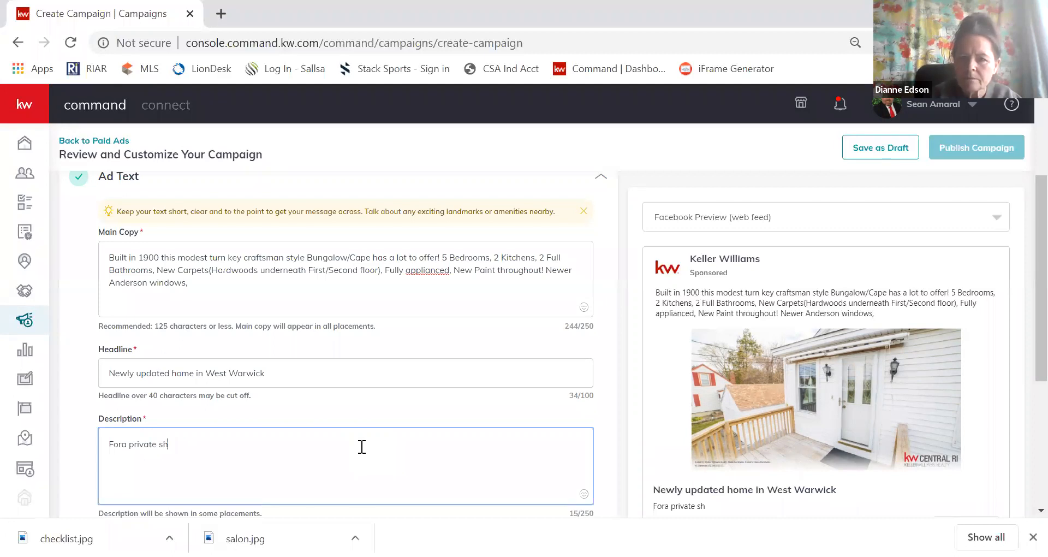
{"action": "type", "text": "ow"}
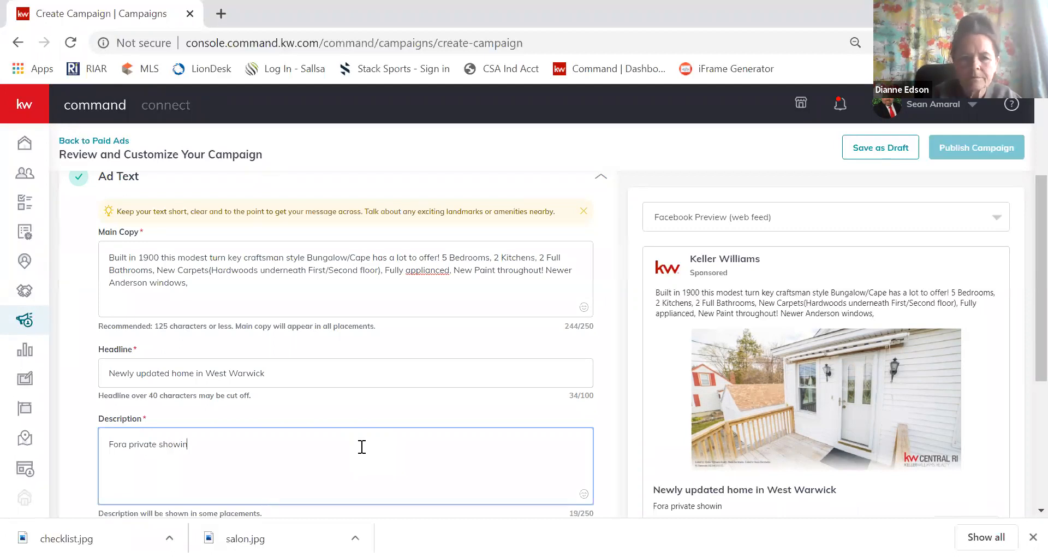
{"action": "type", "text": "in"}
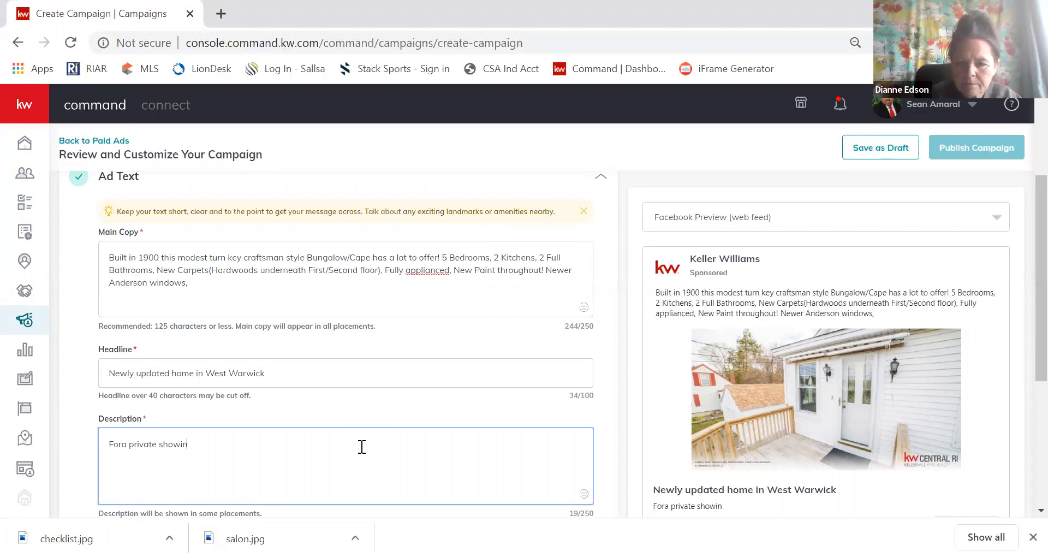
{"action": "type", "text": "g please tex"}
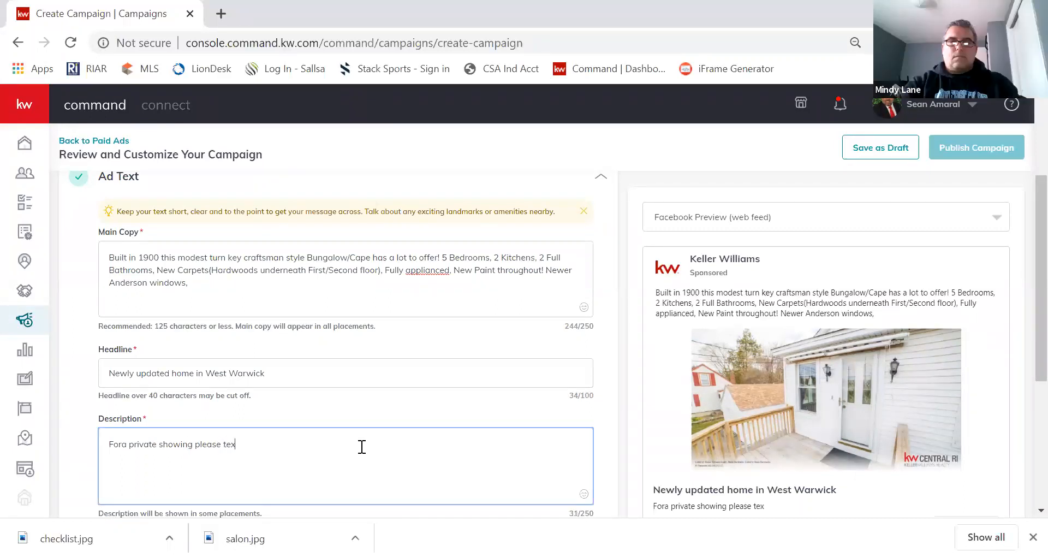
{"action": "type", "text": "t or call Sean "}
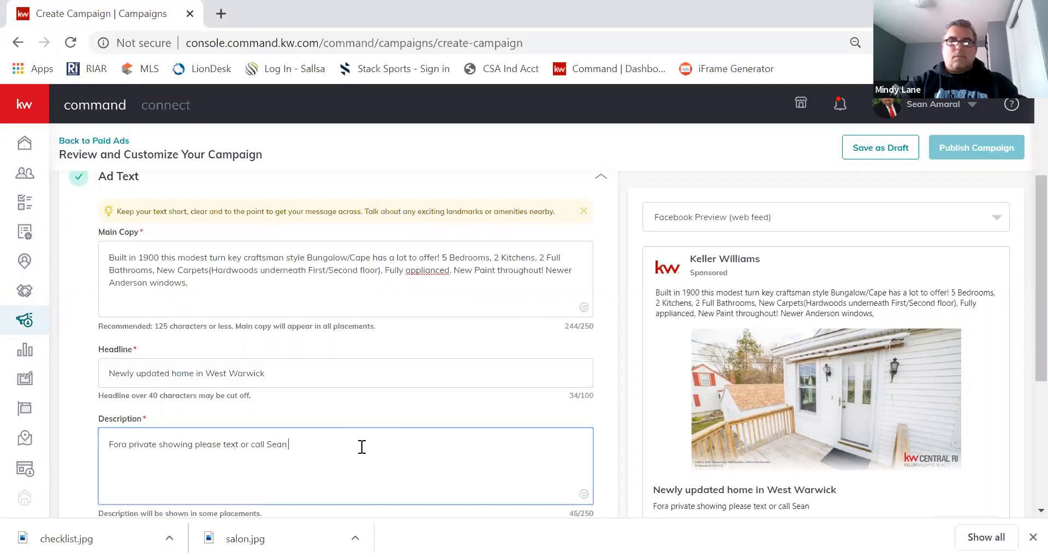
{"action": "type", "text": "@"}
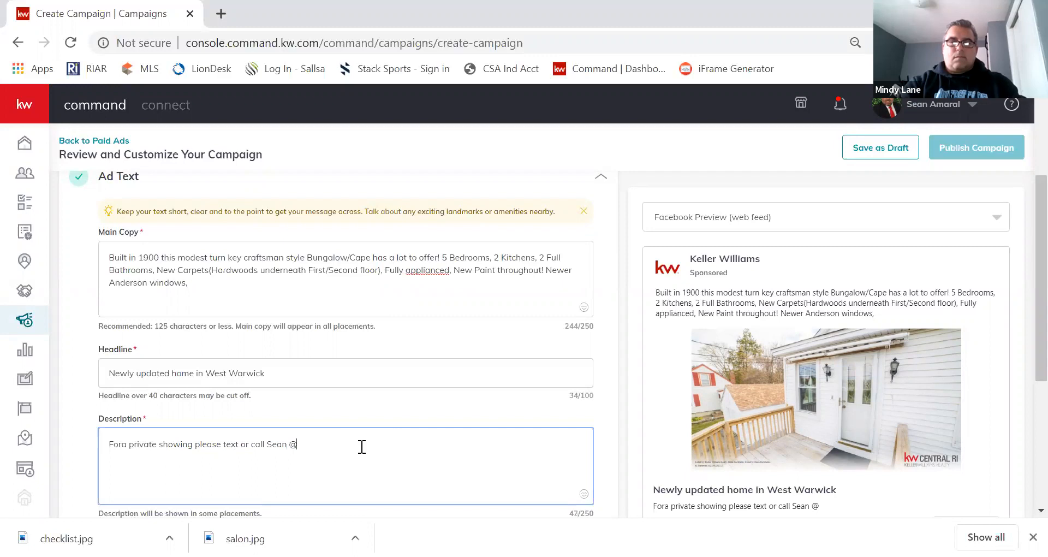
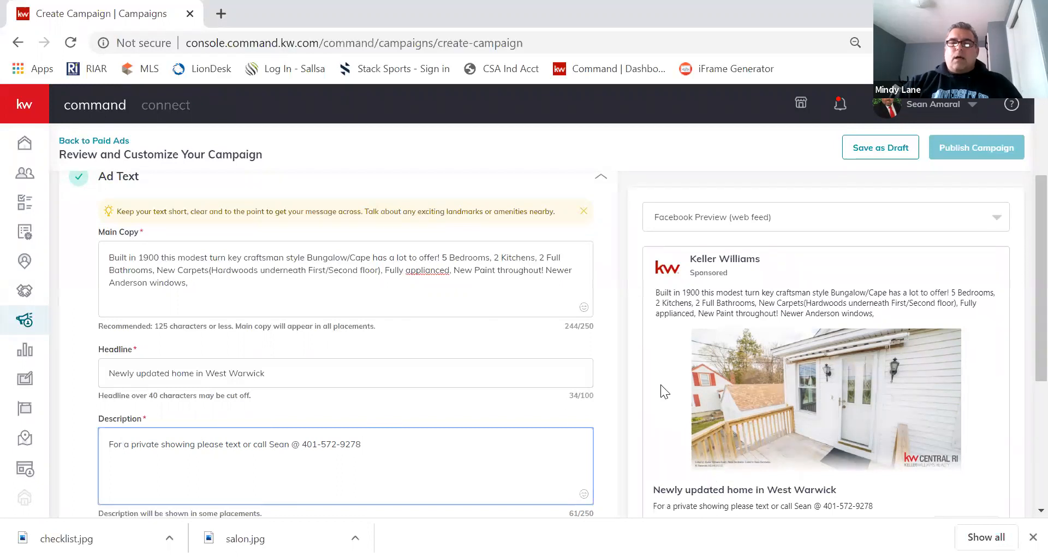
{"action": "scroll", "coordinate": [661, 384], "scroll_direction": "down", "scroll_amount": 1}
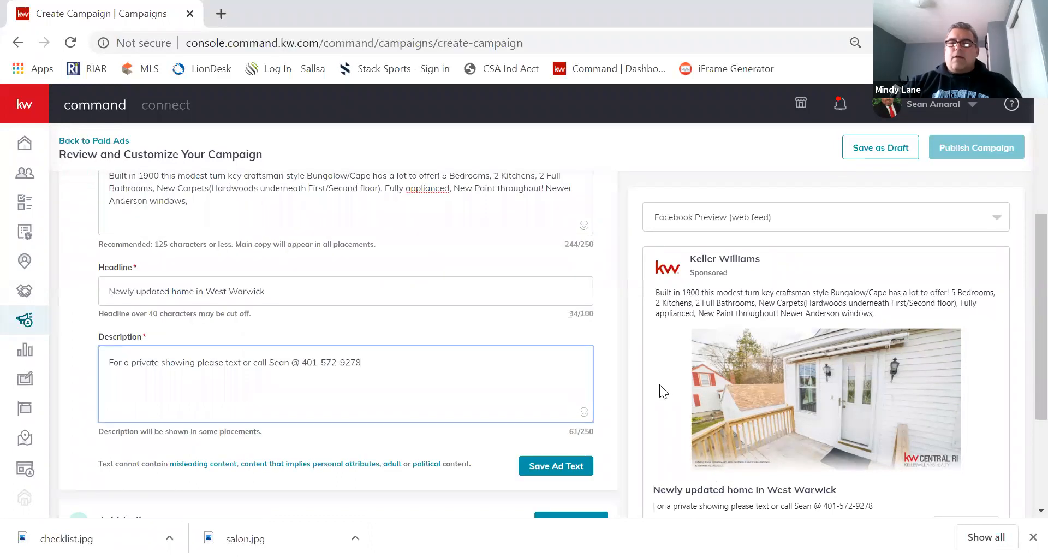
{"action": "scroll", "coordinate": [281, 386], "scroll_direction": "up", "scroll_amount": 1}
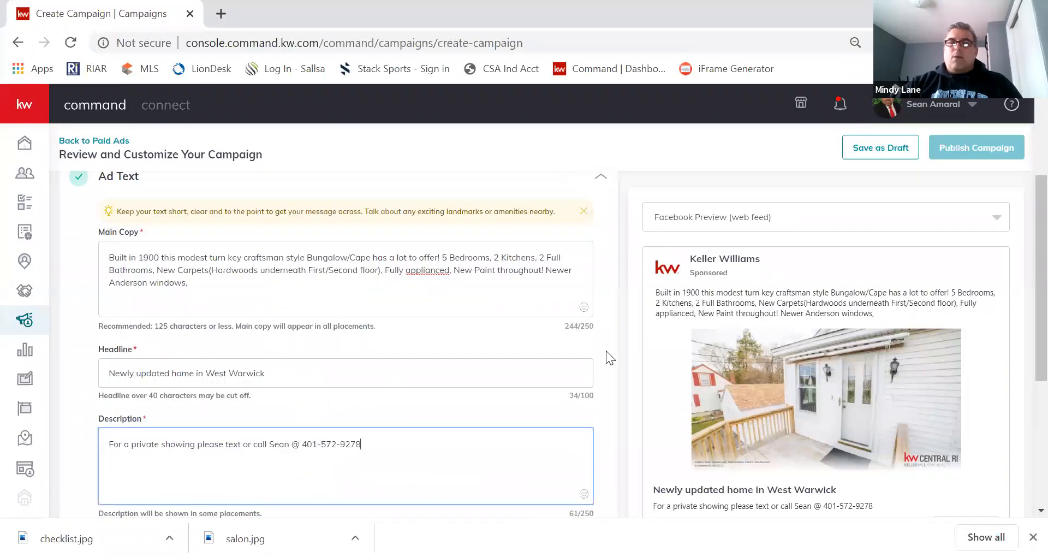
{"action": "scroll", "coordinate": [606, 350], "scroll_direction": "down", "scroll_amount": 1}
Save the ad text and open the Ad Media configuration.
{"action": "left_click", "coordinate": [670, 448]}
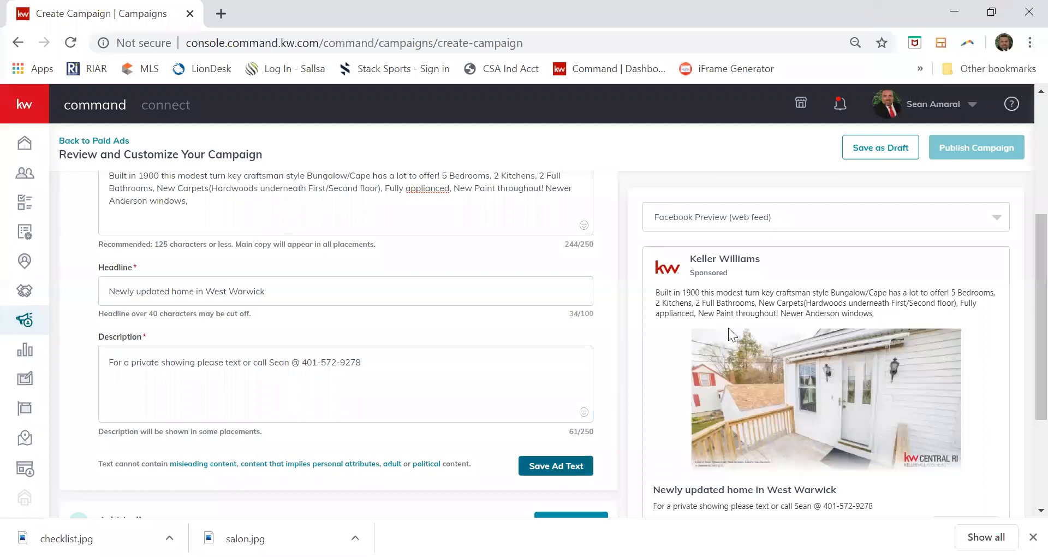
{"action": "left_click", "coordinate": [556, 465]}
{"action": "scroll", "coordinate": [327, 315], "scroll_direction": "up", "scroll_amount": 1}
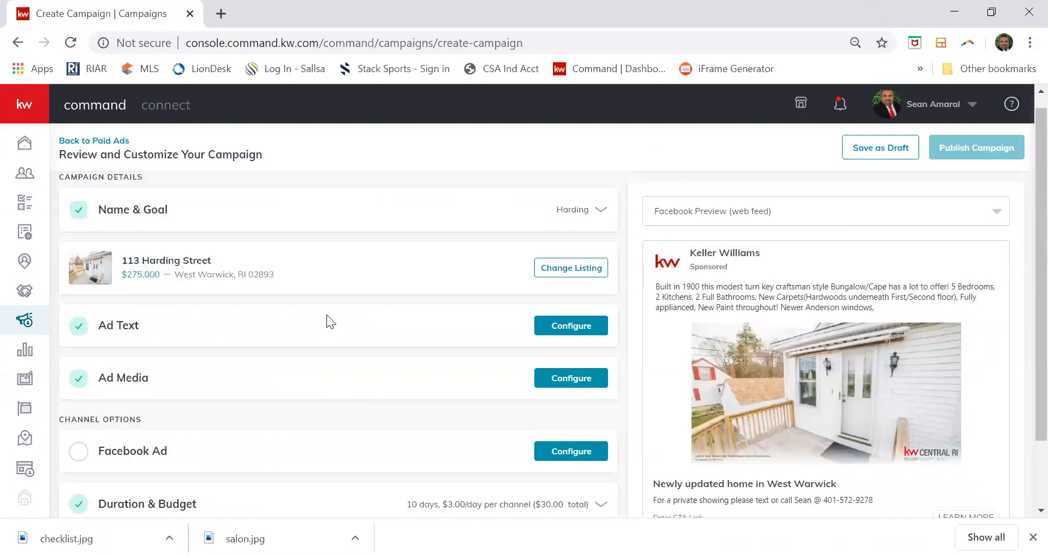
{"action": "scroll", "coordinate": [369, 330], "scroll_direction": "down", "scroll_amount": 1}
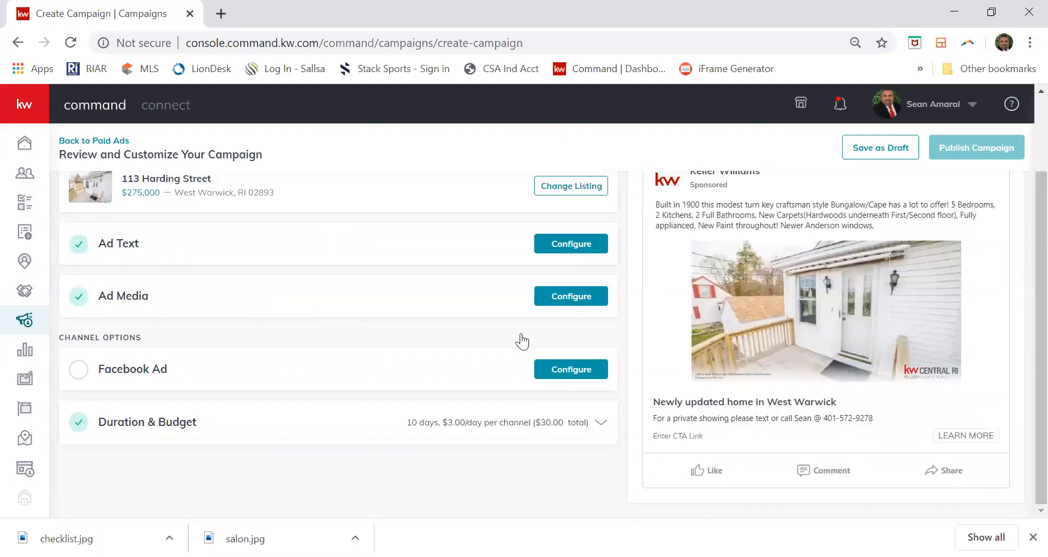
{"action": "left_click", "coordinate": [558, 304]}
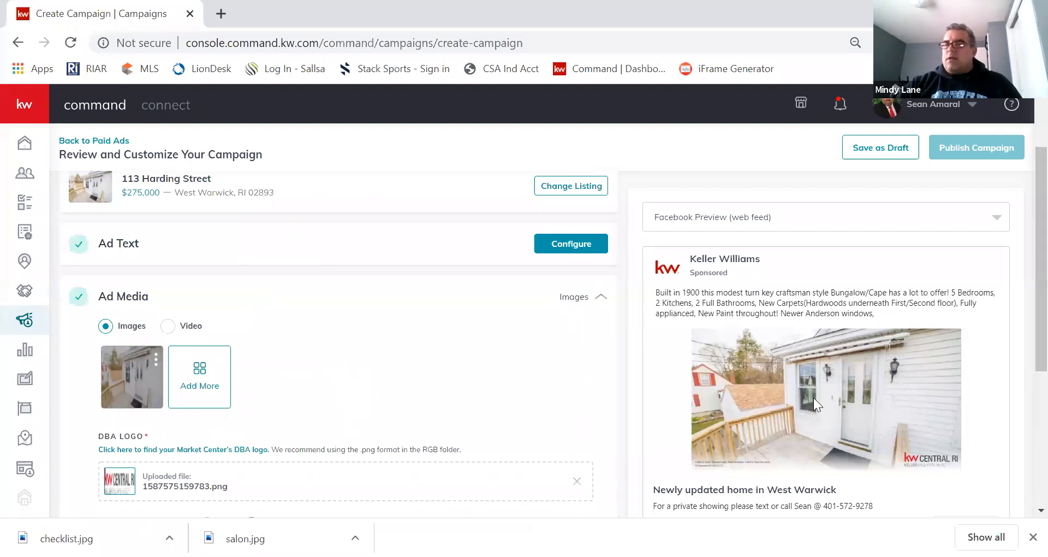
Choose the ceiling-fan kitchen photo from the listing's photos as an extra ad image.
{"action": "left_click", "coordinate": [201, 370]}
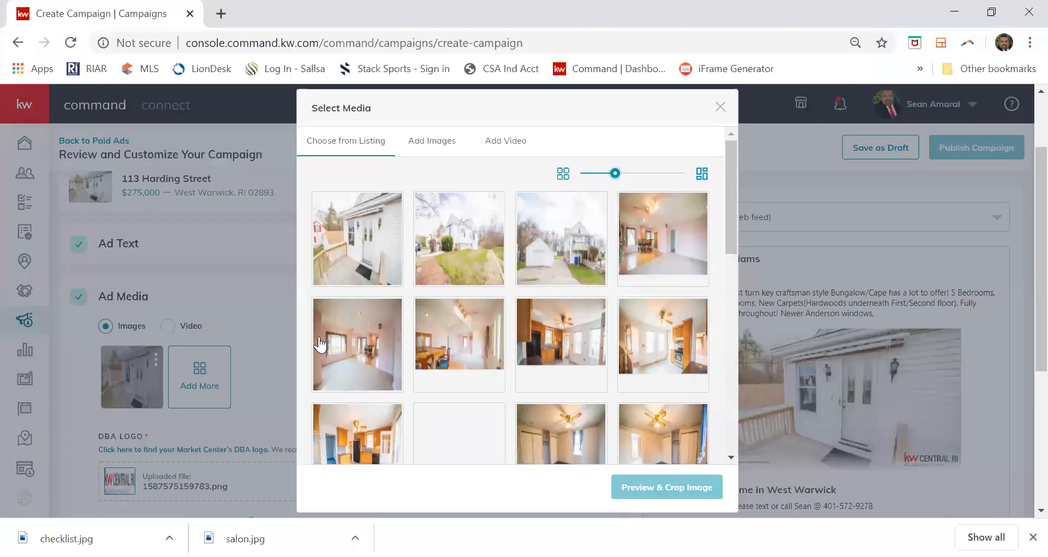
{"action": "left_click", "coordinate": [428, 334]}
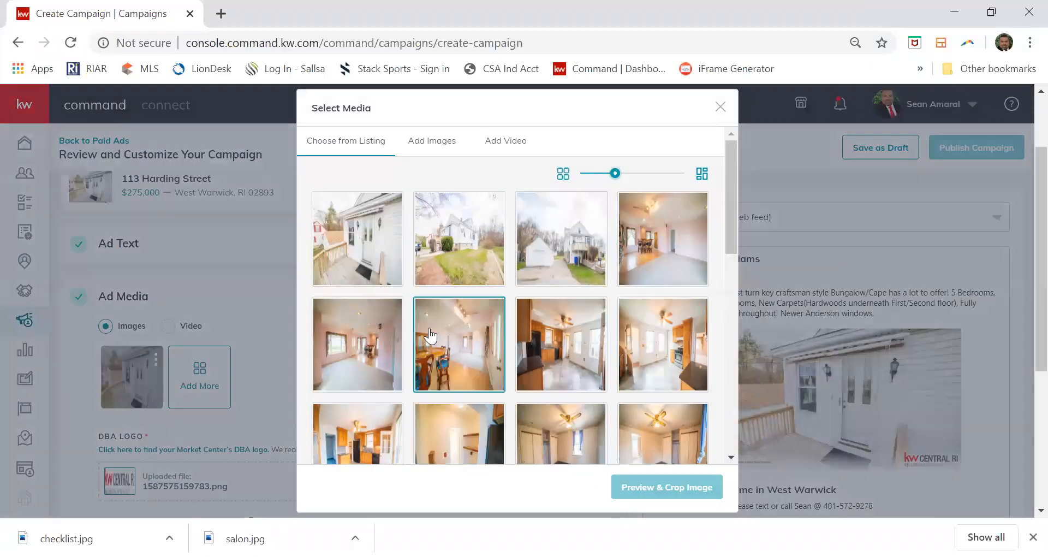
{"action": "left_click", "coordinate": [528, 371]}
{"action": "scroll", "coordinate": [527, 372], "scroll_direction": "down", "scroll_amount": 2}
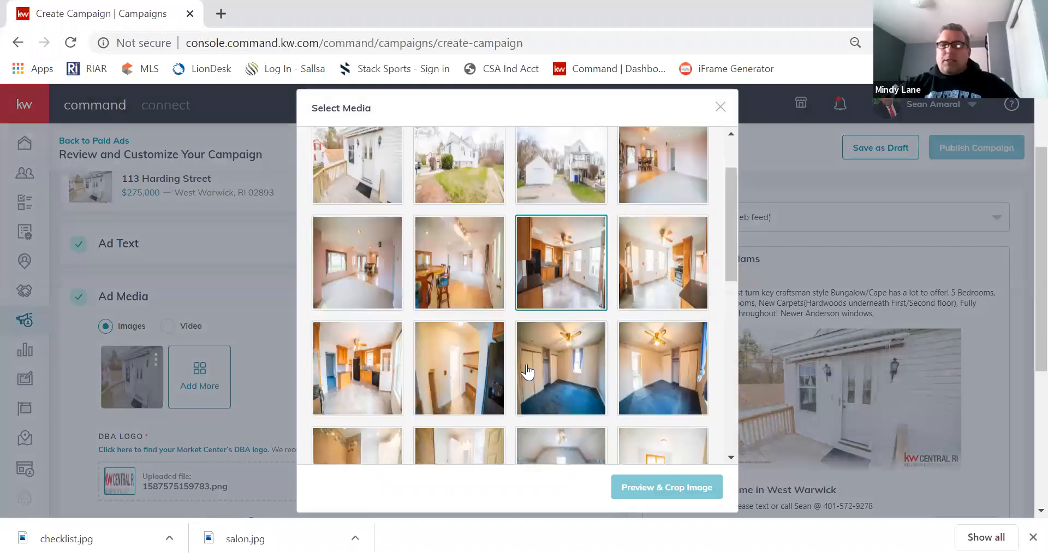
{"action": "scroll", "coordinate": [672, 367], "scroll_direction": "up", "scroll_amount": 2}
{"action": "left_click", "coordinate": [672, 368]}
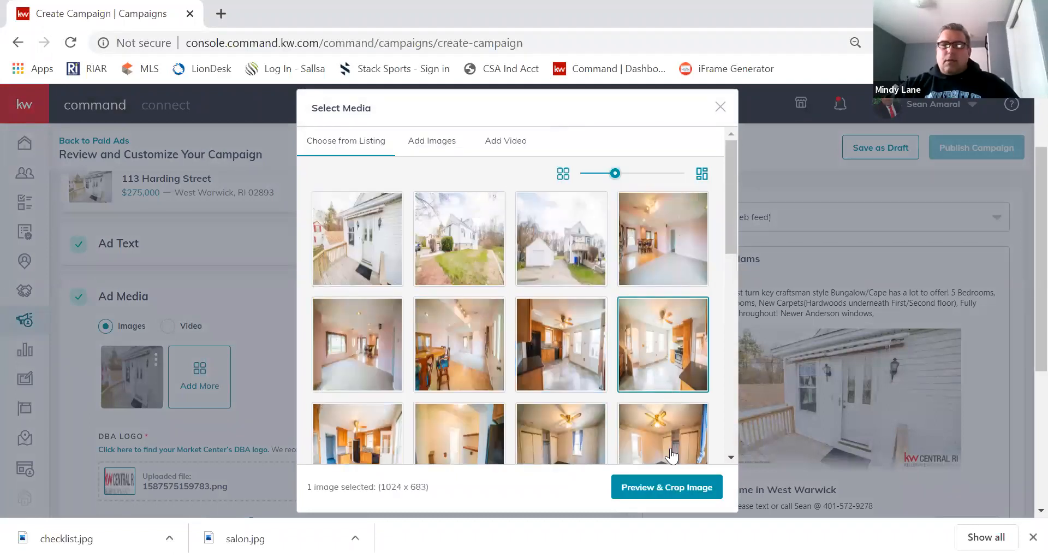
{"action": "left_click", "coordinate": [672, 489]}
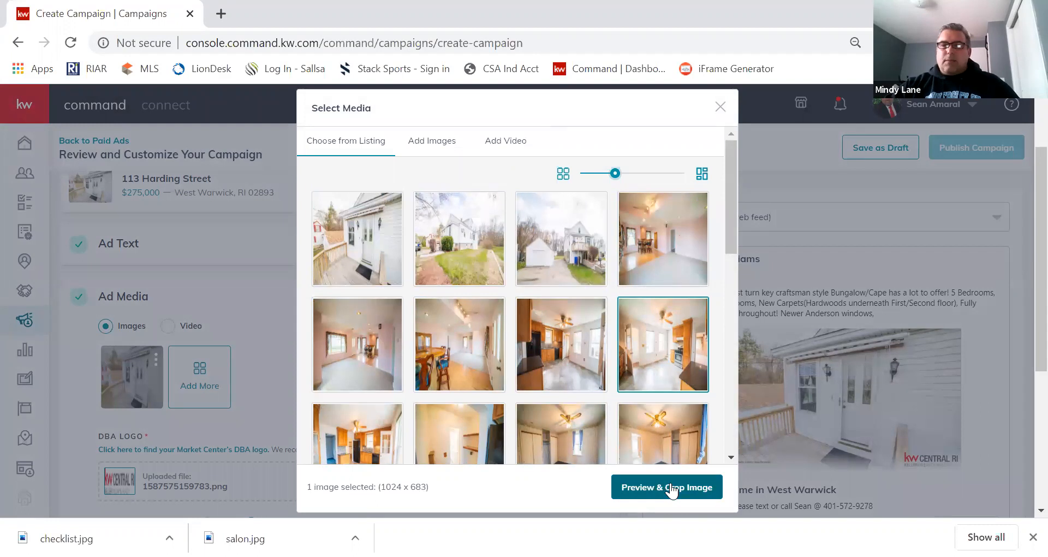
Keep the Wide (1.91:1) crop and save the kitchen photo as the second ad image.
{"action": "left_click", "coordinate": [672, 488]}
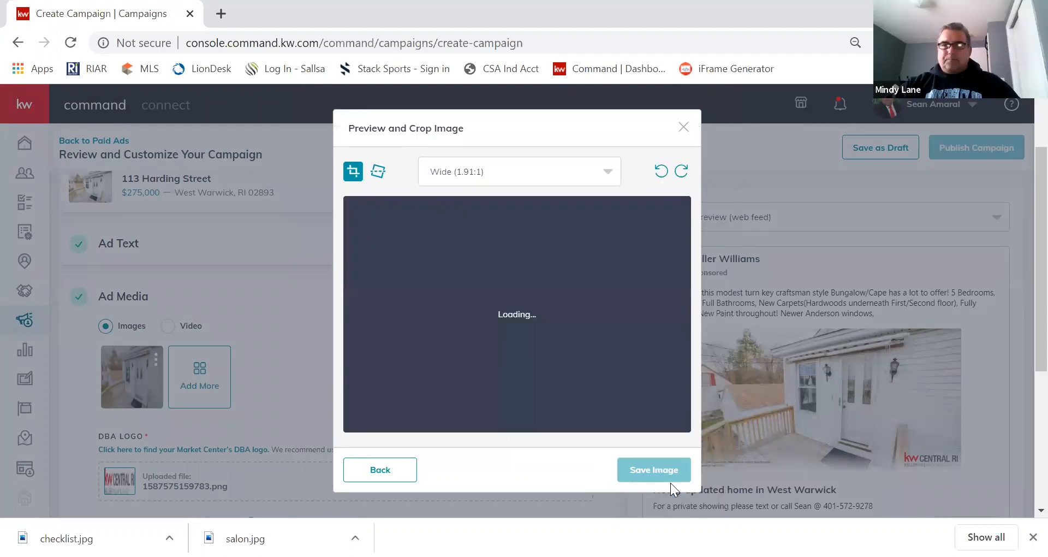
{"action": "left_click", "coordinate": [487, 171]}
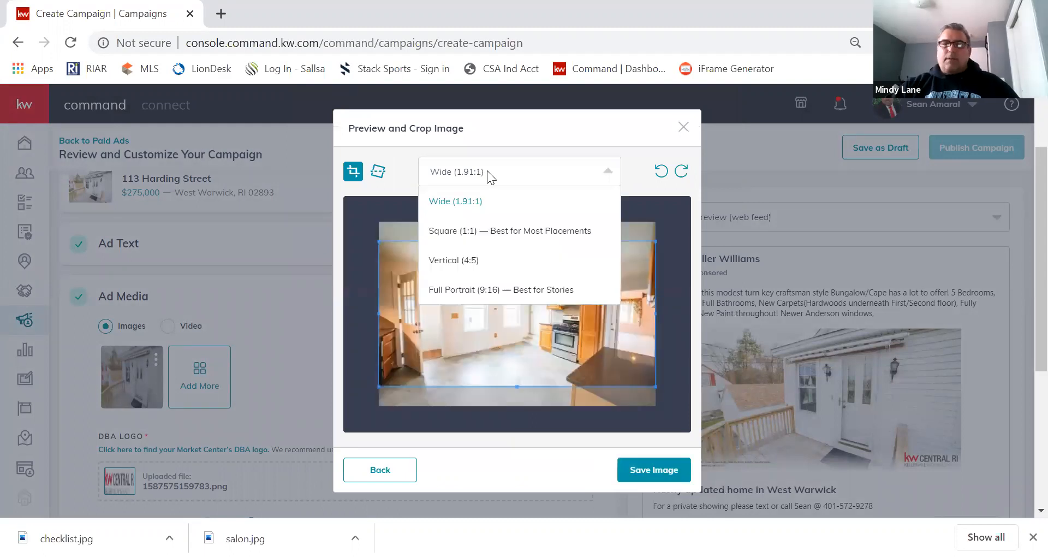
{"action": "left_click", "coordinate": [487, 170]}
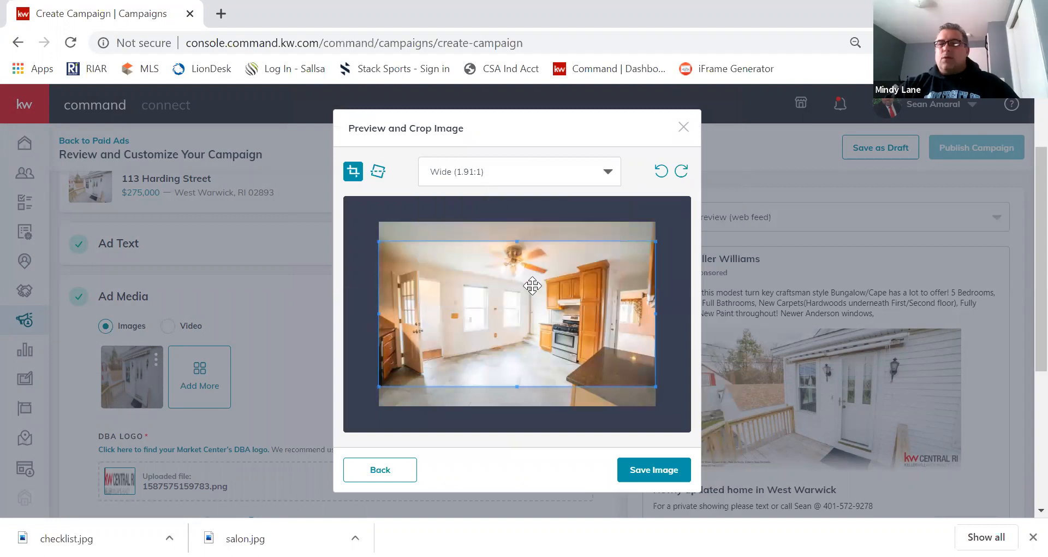
{"action": "left_click", "coordinate": [646, 471]}
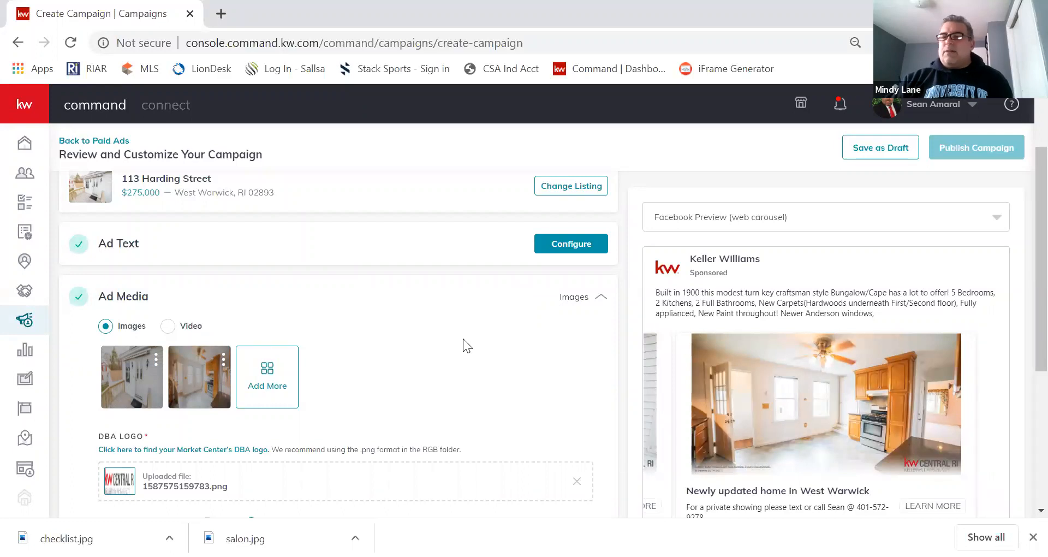
Add more media and select the white-stove kitchen photo from the listing's photos.
{"action": "scroll", "coordinate": [463, 338], "scroll_direction": "down", "scroll_amount": 1}
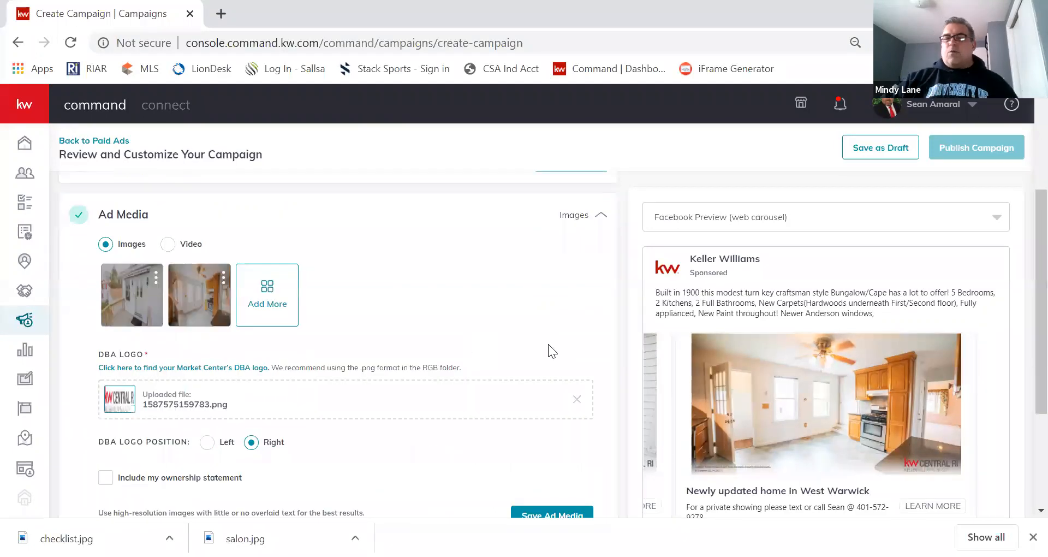
{"action": "left_click", "coordinate": [274, 298]}
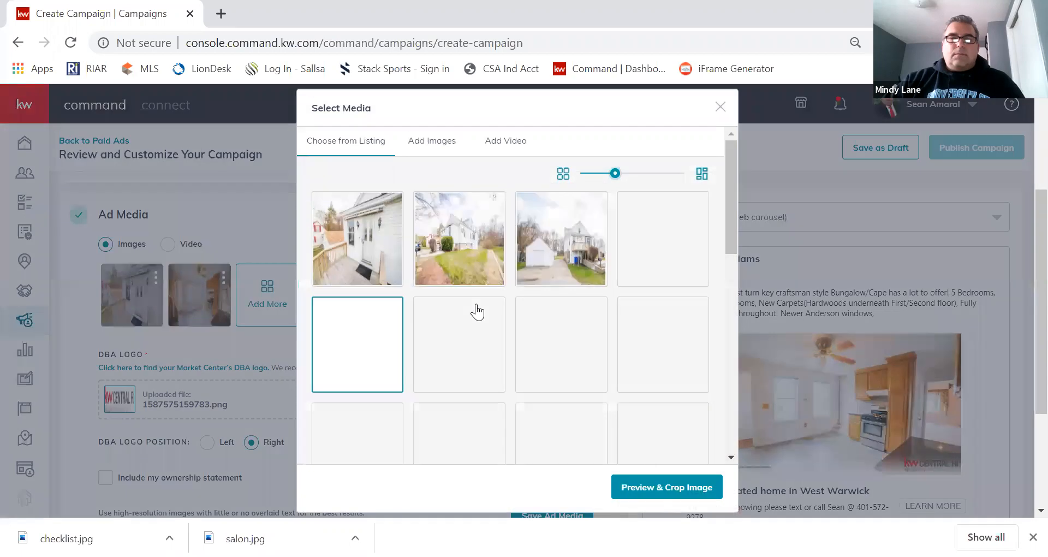
{"action": "scroll", "coordinate": [477, 311], "scroll_direction": "down", "scroll_amount": 5}
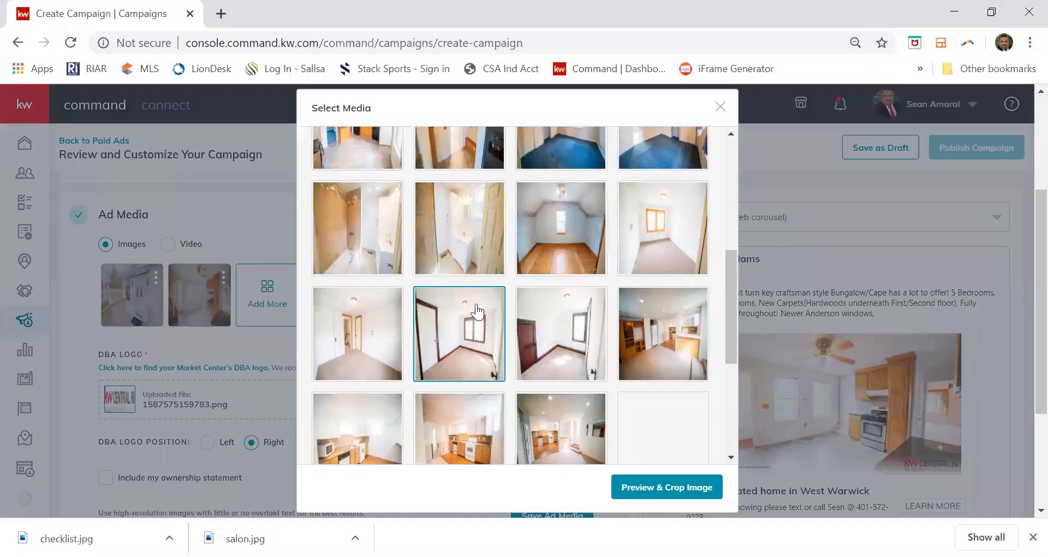
{"action": "scroll", "coordinate": [476, 311], "scroll_direction": "down", "scroll_amount": 5}
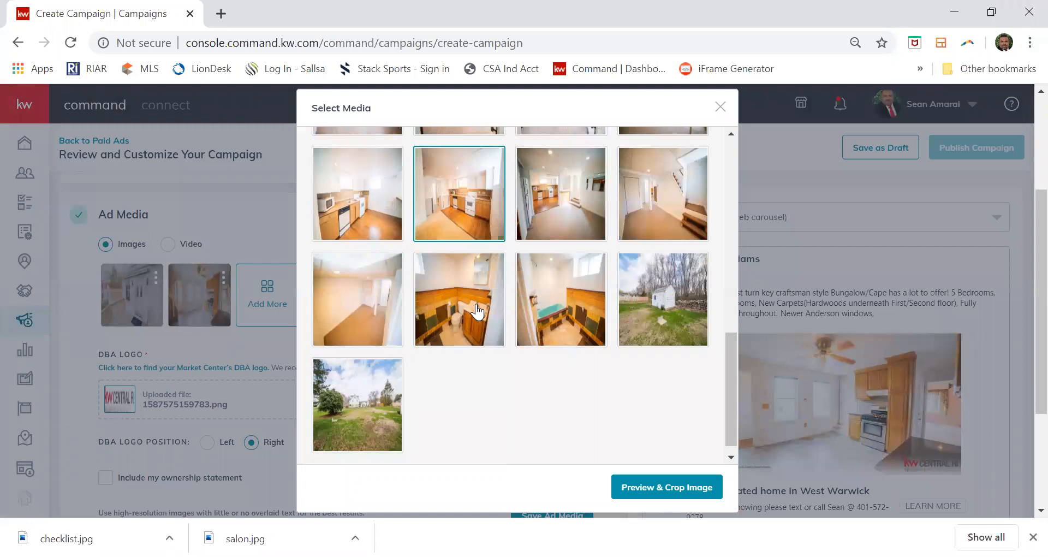
{"action": "scroll", "coordinate": [458, 291], "scroll_direction": "up", "scroll_amount": 2}
{"action": "left_click", "coordinate": [457, 291]}
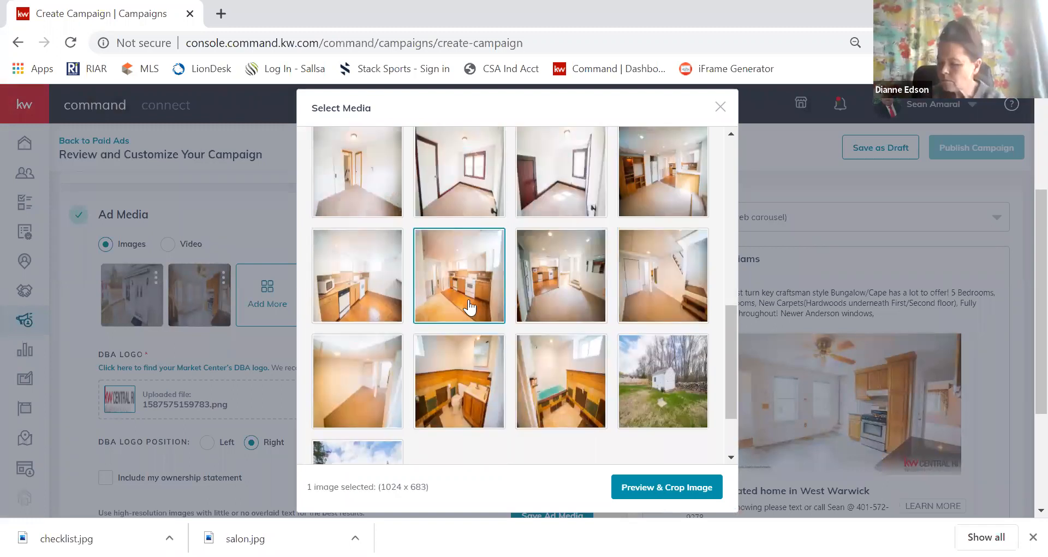
Save the white-stove kitchen photo to the ad at the Wide crop.
{"action": "left_click", "coordinate": [665, 481]}
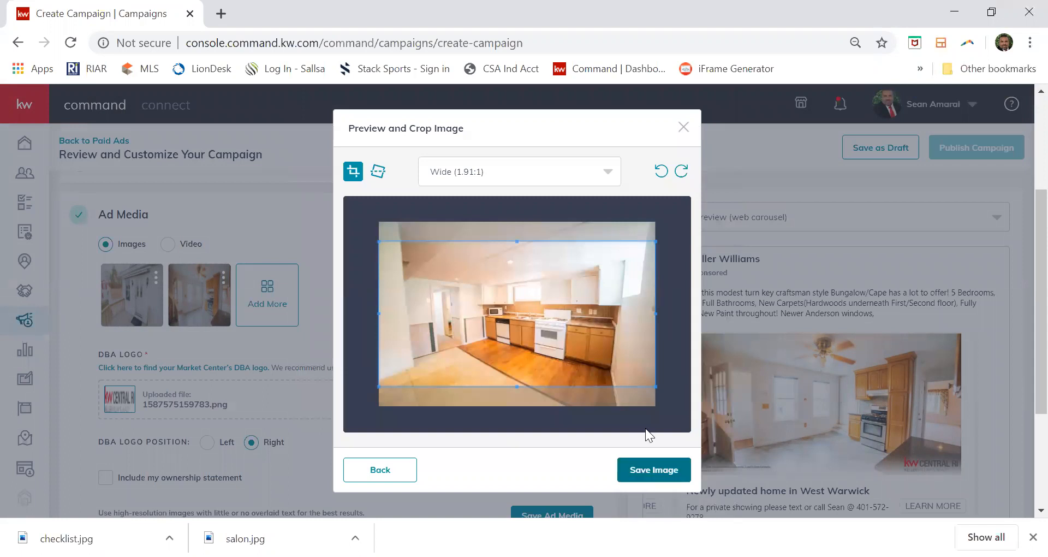
{"action": "left_click", "coordinate": [653, 470]}
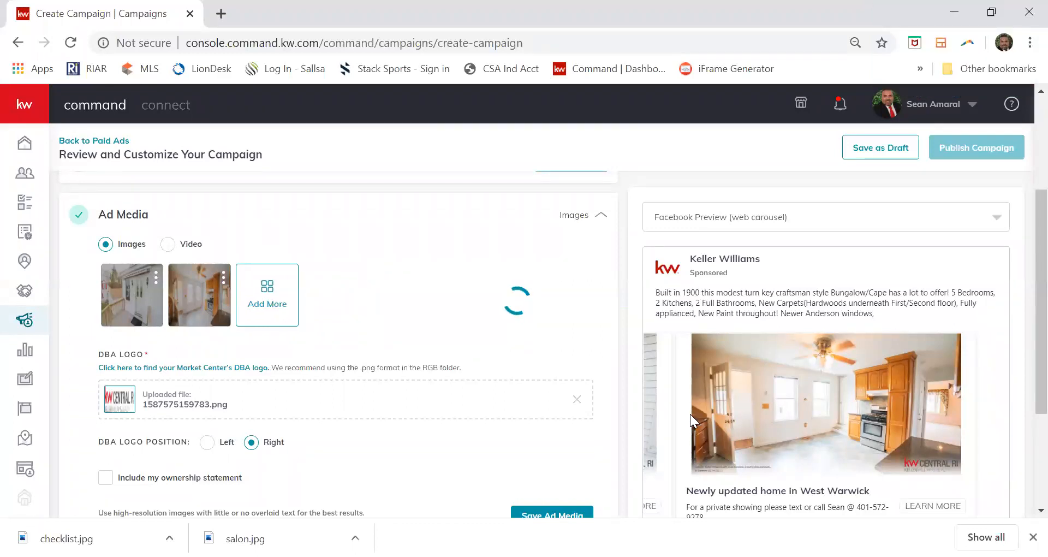
Leave the DBA logo positioned on the right and save the Ad Media settings.
{"action": "scroll", "coordinate": [690, 413], "scroll_direction": "down", "scroll_amount": 2}
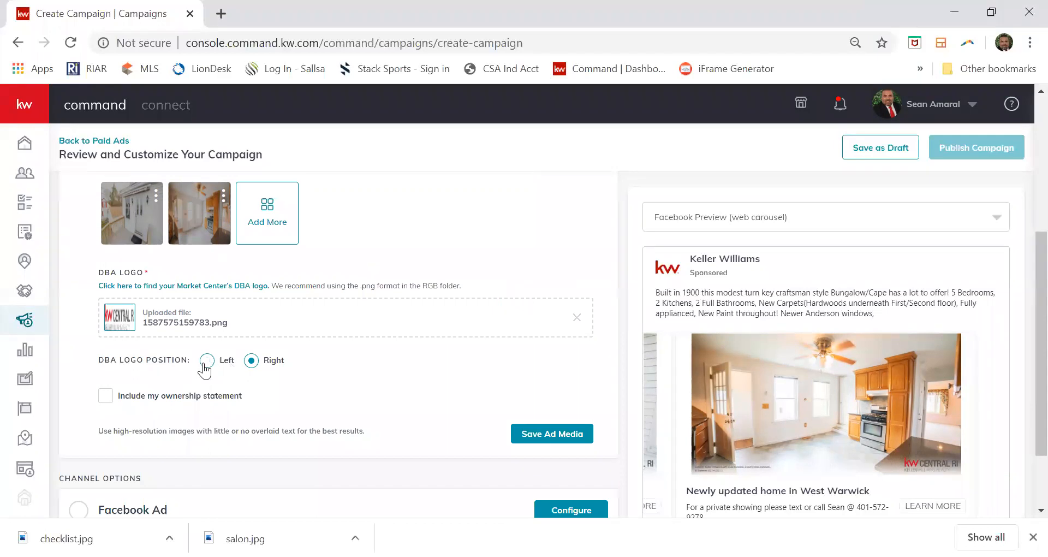
{"action": "left_click", "coordinate": [204, 363]}
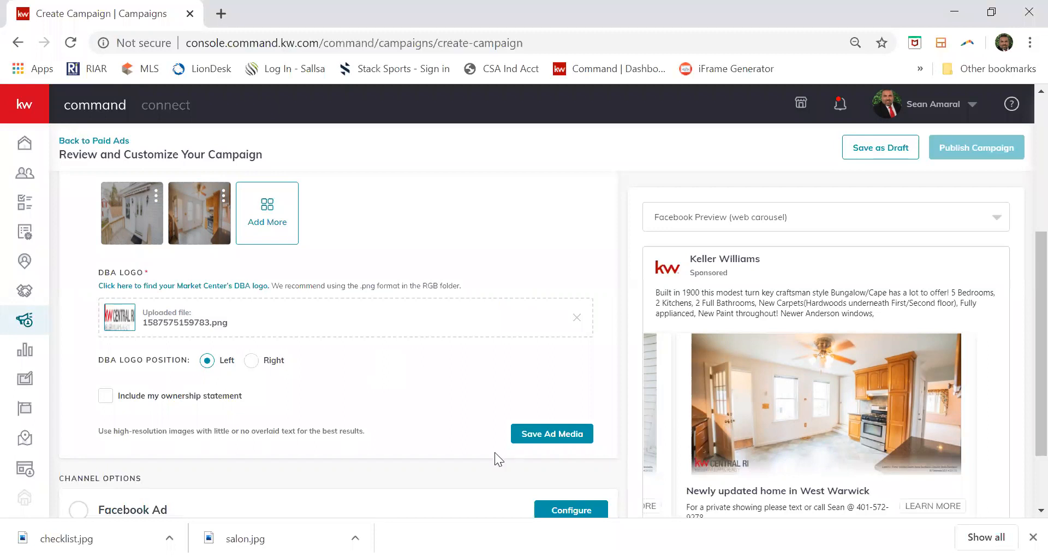
{"action": "left_click", "coordinate": [252, 362]}
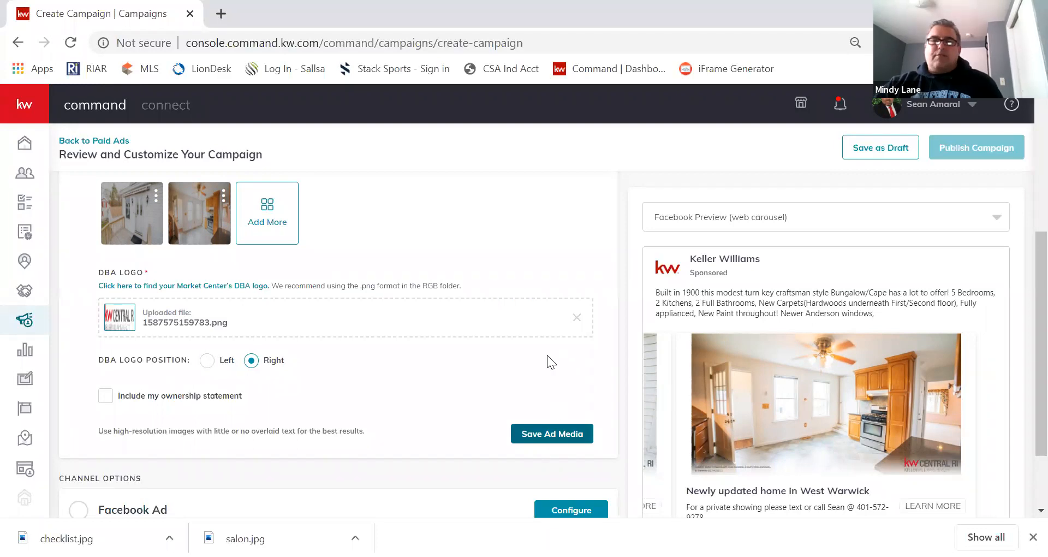
{"action": "scroll", "coordinate": [547, 356], "scroll_direction": "up", "scroll_amount": 3}
{"action": "scroll", "coordinate": [434, 341], "scroll_direction": "down", "scroll_amount": 2}
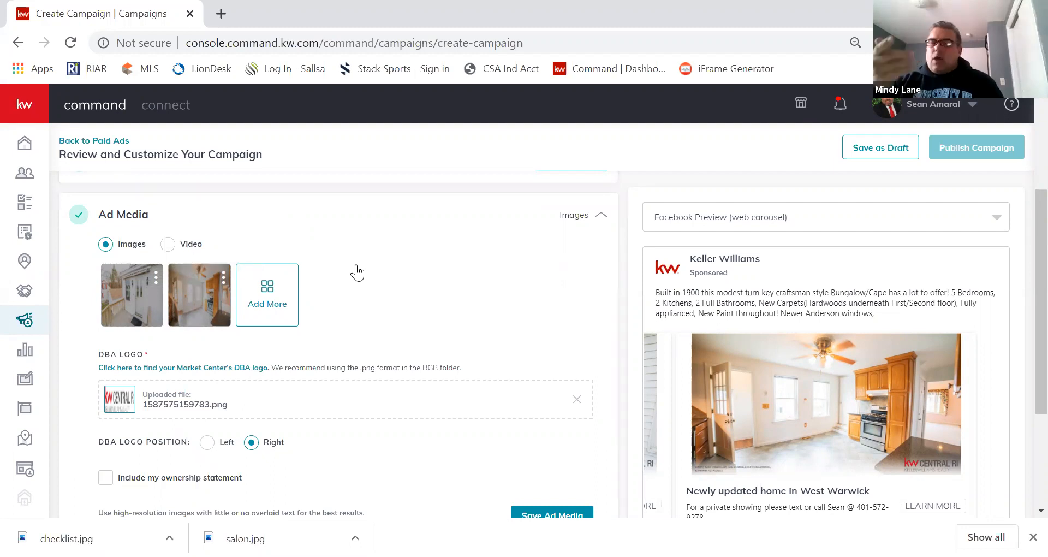
{"action": "scroll", "coordinate": [418, 320], "scroll_direction": "down", "scroll_amount": 1}
{"action": "scroll", "coordinate": [530, 363], "scroll_direction": "down", "scroll_amount": 1}
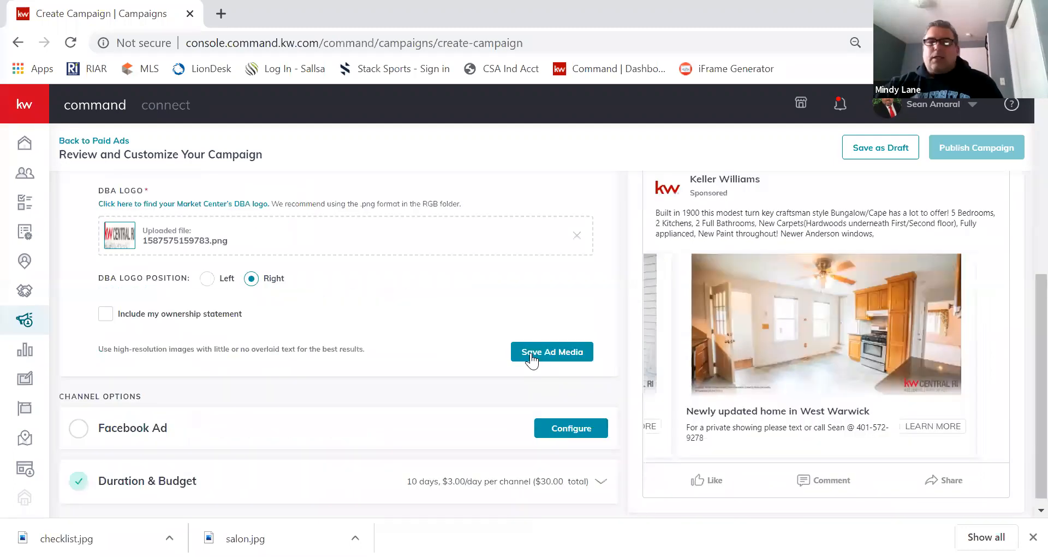
{"action": "left_click", "coordinate": [531, 355]}
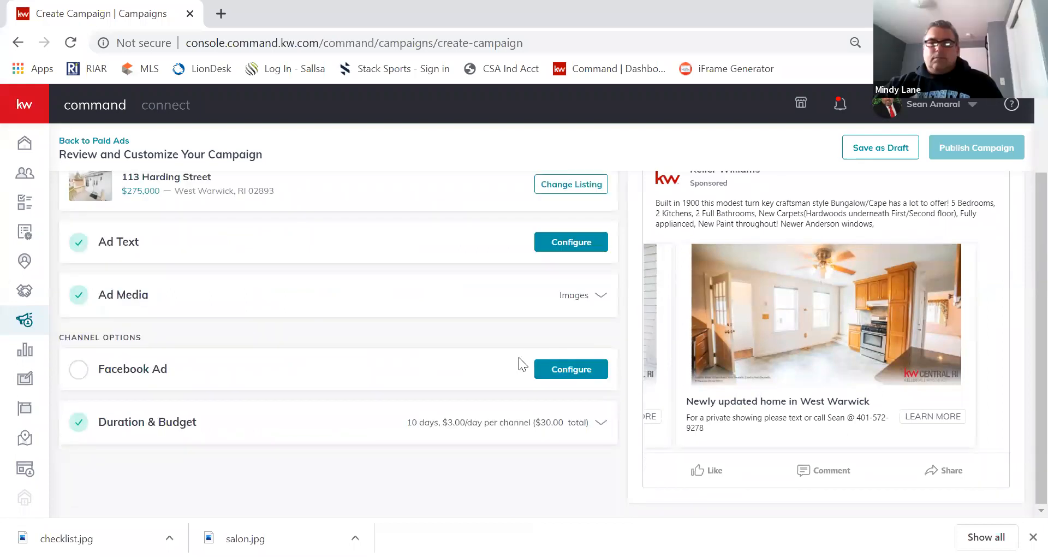
{"action": "scroll", "coordinate": [709, 418], "scroll_direction": "up", "scroll_amount": 1}
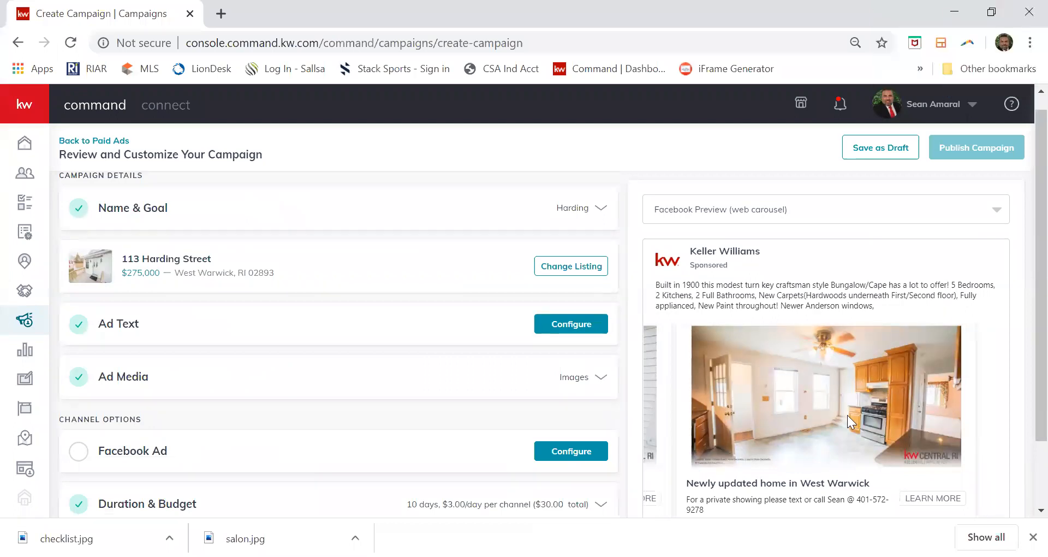
{"action": "scroll", "coordinate": [847, 415], "scroll_direction": "down", "scroll_amount": 1}
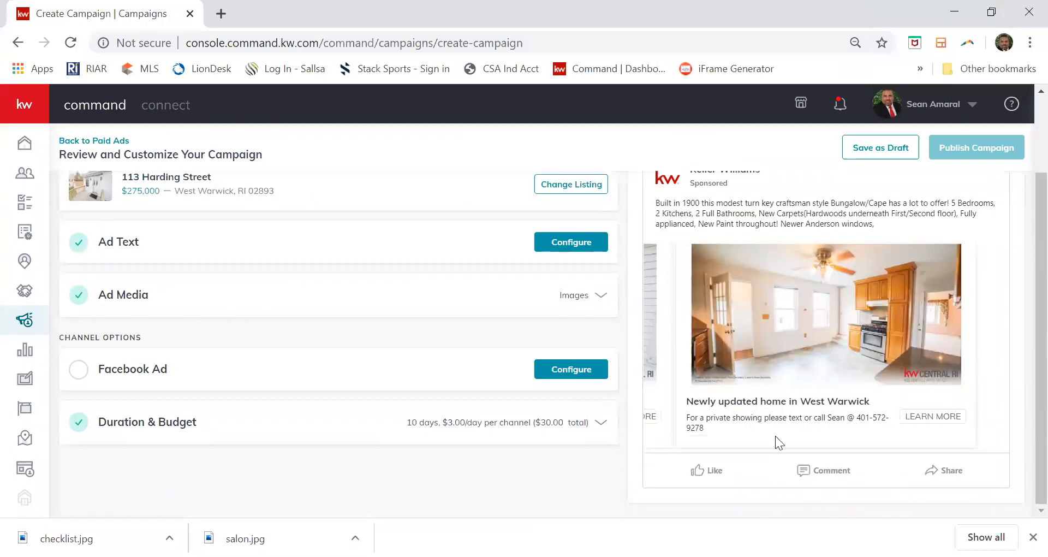
In the Facebook Ad settings, choose the agent's Realtor page as the publishing page.
{"action": "left_click", "coordinate": [571, 370]}
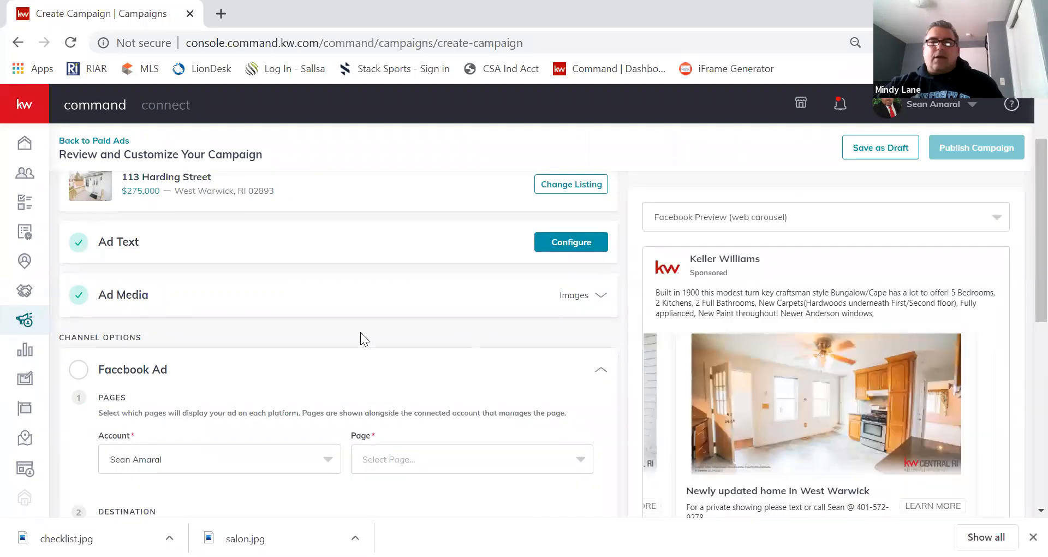
{"action": "scroll", "coordinate": [360, 332], "scroll_direction": "down", "scroll_amount": 3}
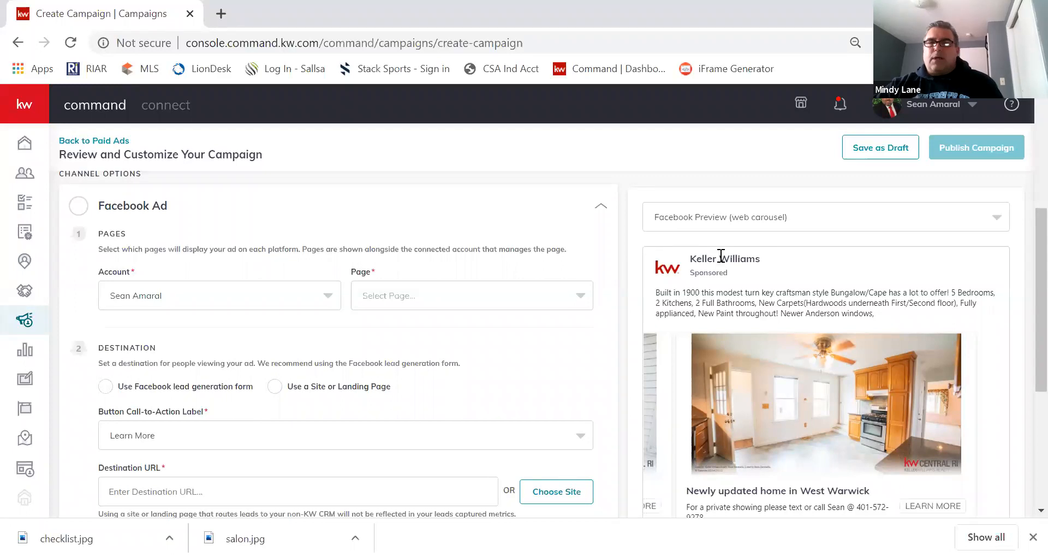
{"action": "left_click", "coordinate": [564, 298]}
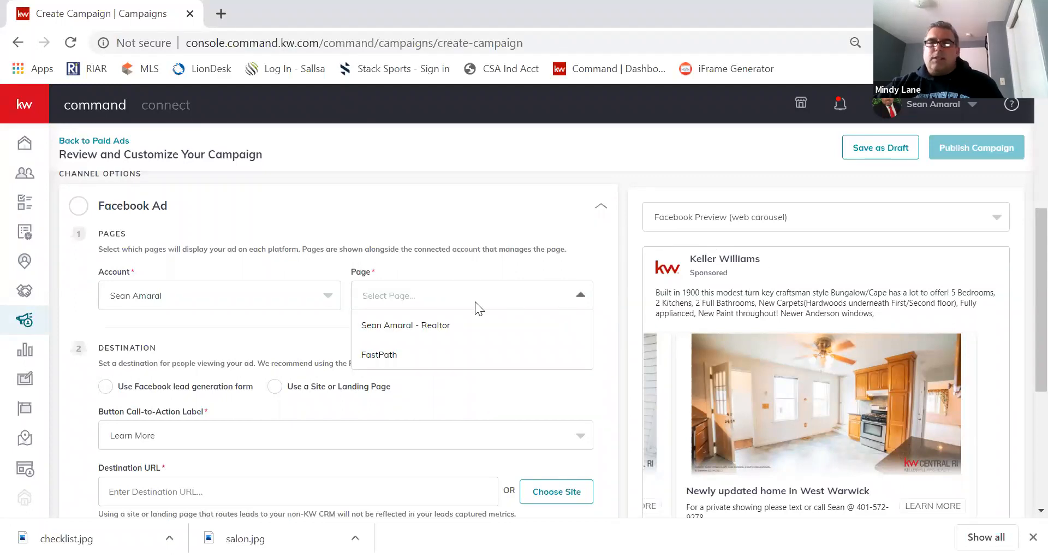
{"action": "left_click", "coordinate": [433, 325]}
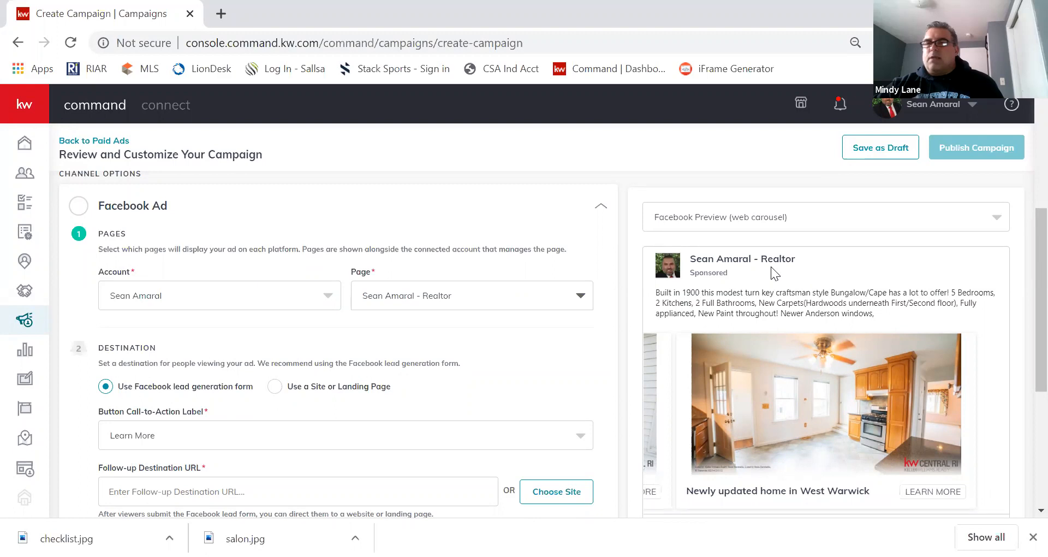
{"action": "scroll", "coordinate": [675, 291], "scroll_direction": "down", "scroll_amount": 2}
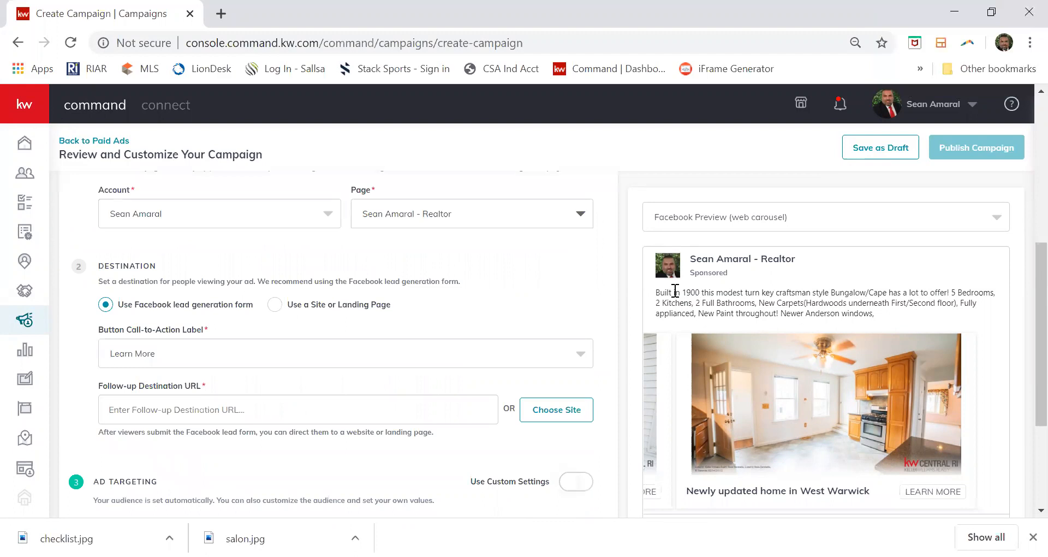
{"action": "scroll", "coordinate": [675, 291], "scroll_direction": "down", "scroll_amount": 2}
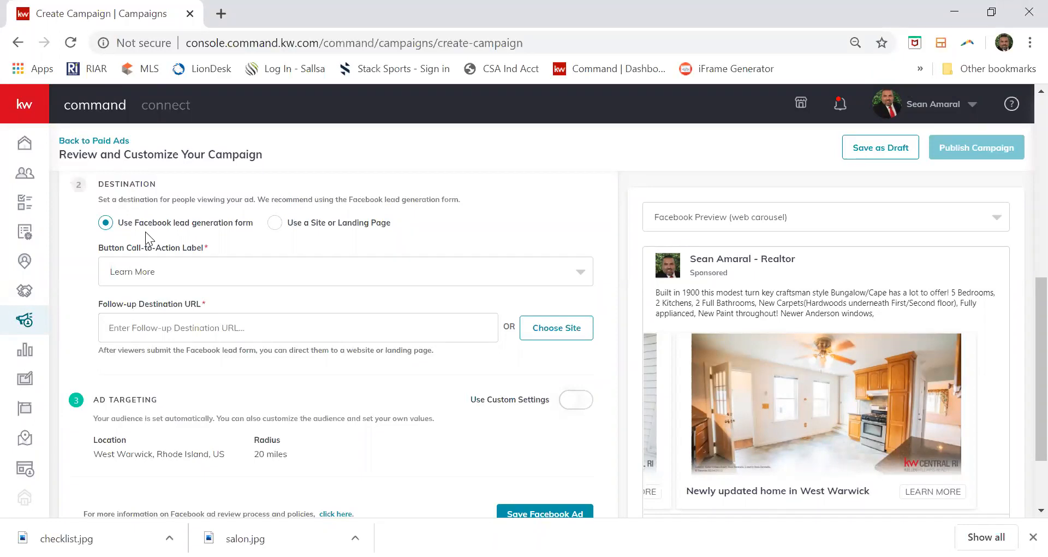
Choose Learn More as the call-to-action label and begin the Follow-up Destination URL.
{"action": "left_click", "coordinate": [225, 271]}
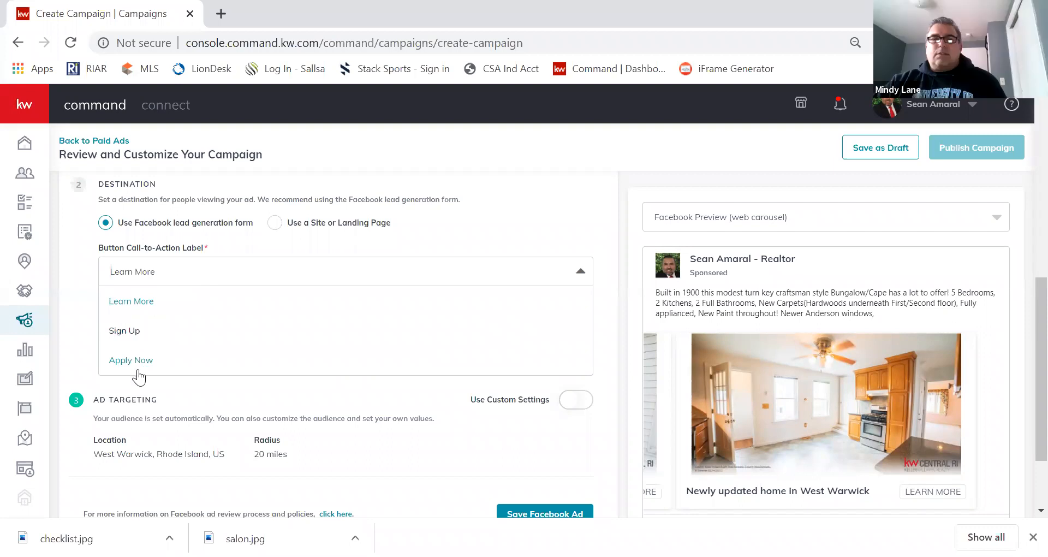
{"action": "scroll", "coordinate": [164, 361], "scroll_direction": "up", "scroll_amount": 2}
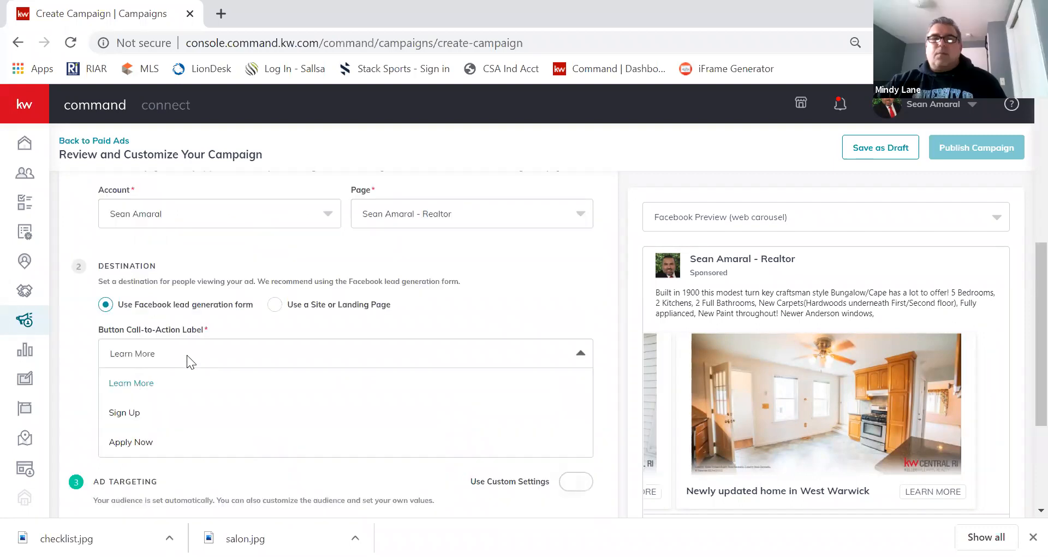
{"action": "left_click", "coordinate": [150, 389]}
{"action": "scroll", "coordinate": [351, 292], "scroll_direction": "down", "scroll_amount": 2}
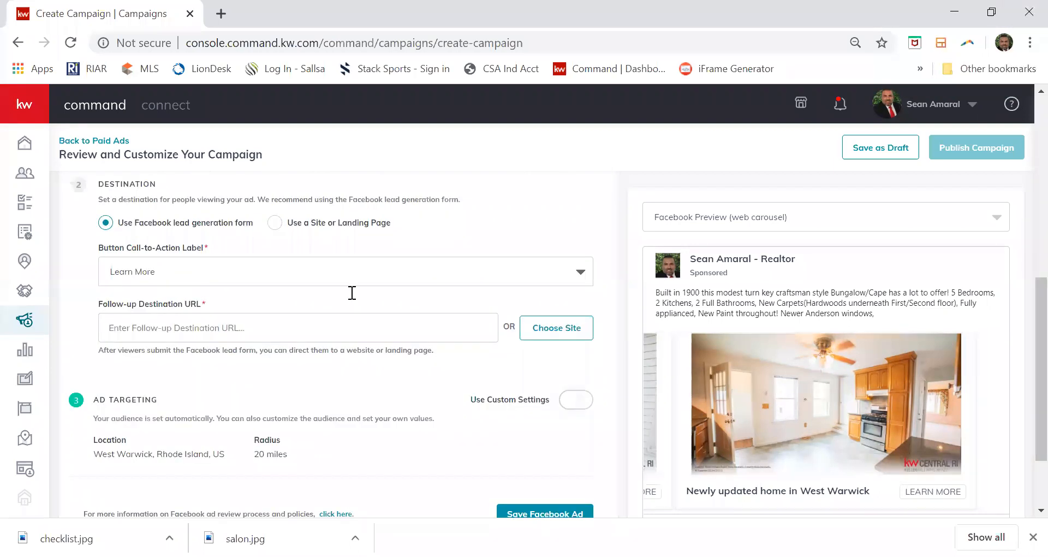
{"action": "left_click", "coordinate": [210, 329]}
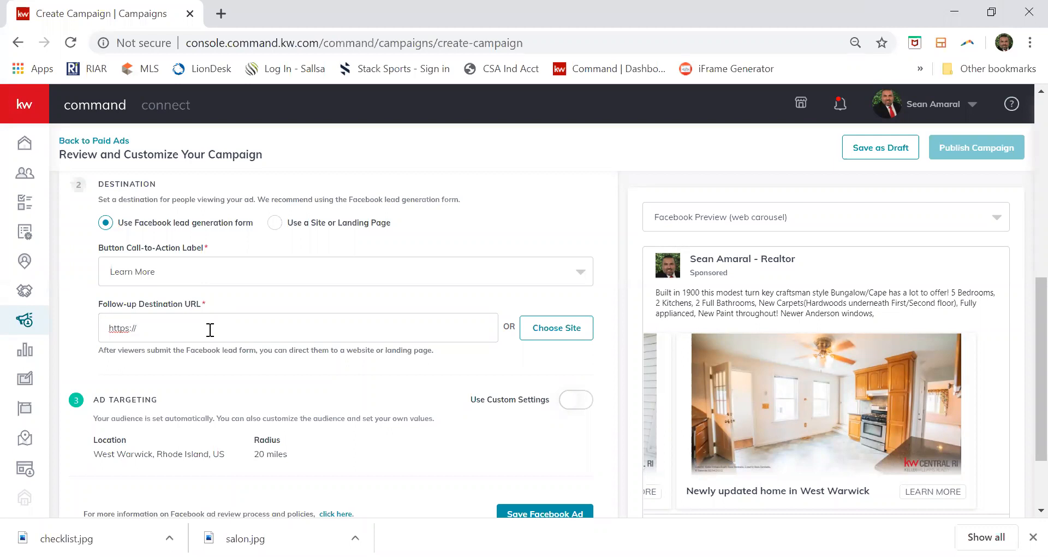
Load the agent's Keller Williams website in a new Chrome tab.
{"action": "left_click", "coordinate": [221, 13]}
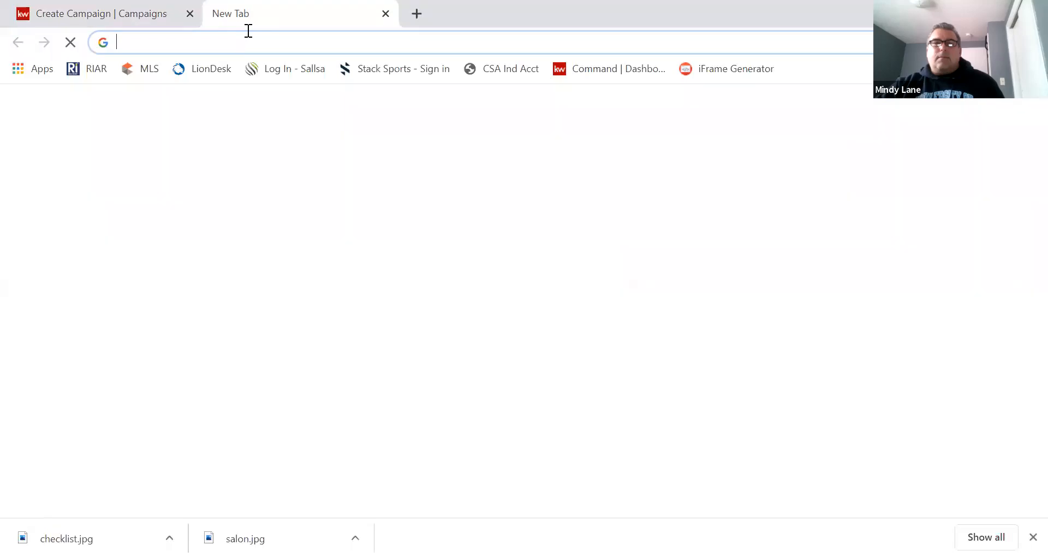
{"action": "type", "text": "seana"}
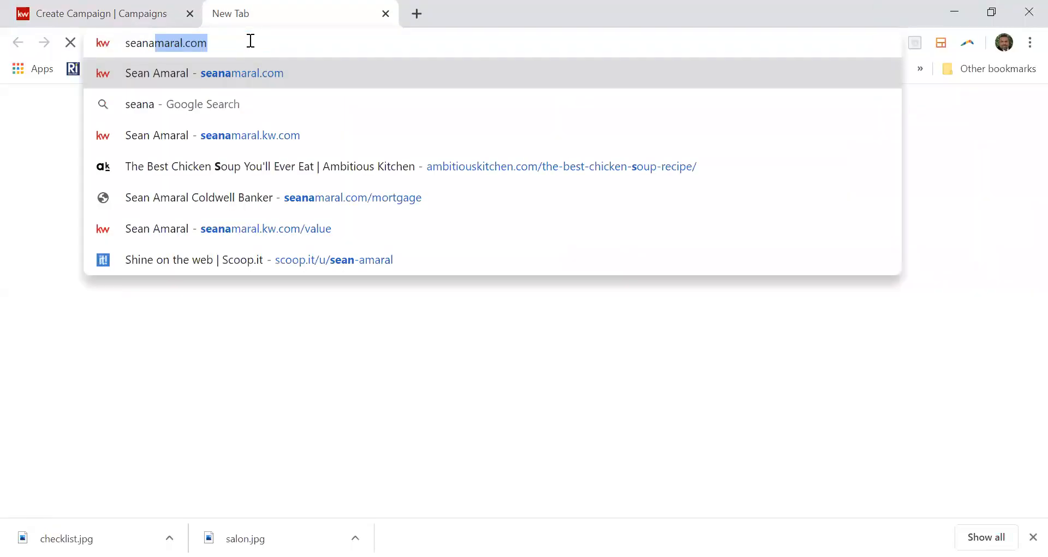
{"action": "key", "text": "Return"}
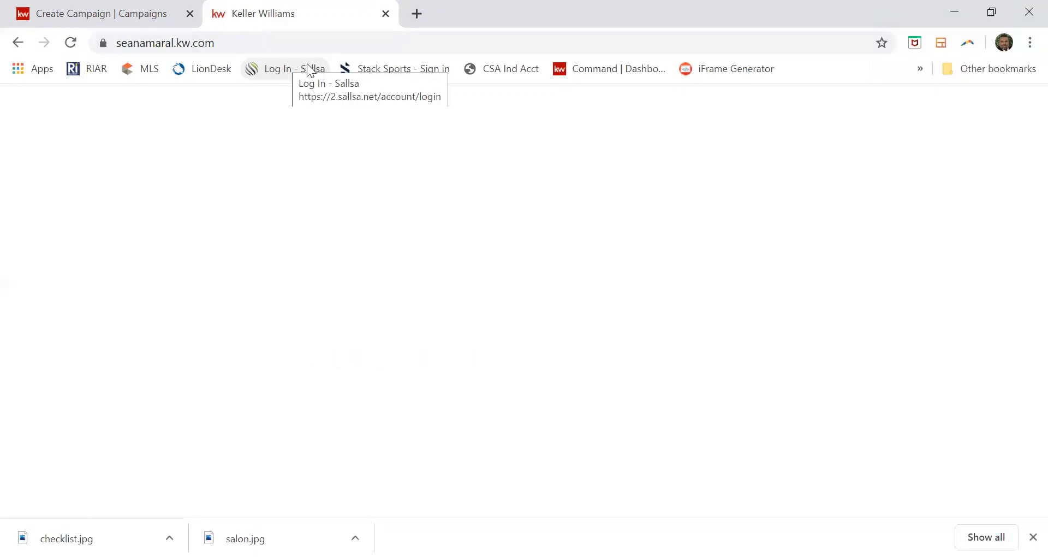
Open bit.ly in another tab, then return to the agent's website tab.
{"action": "left_click", "coordinate": [410, 22]}
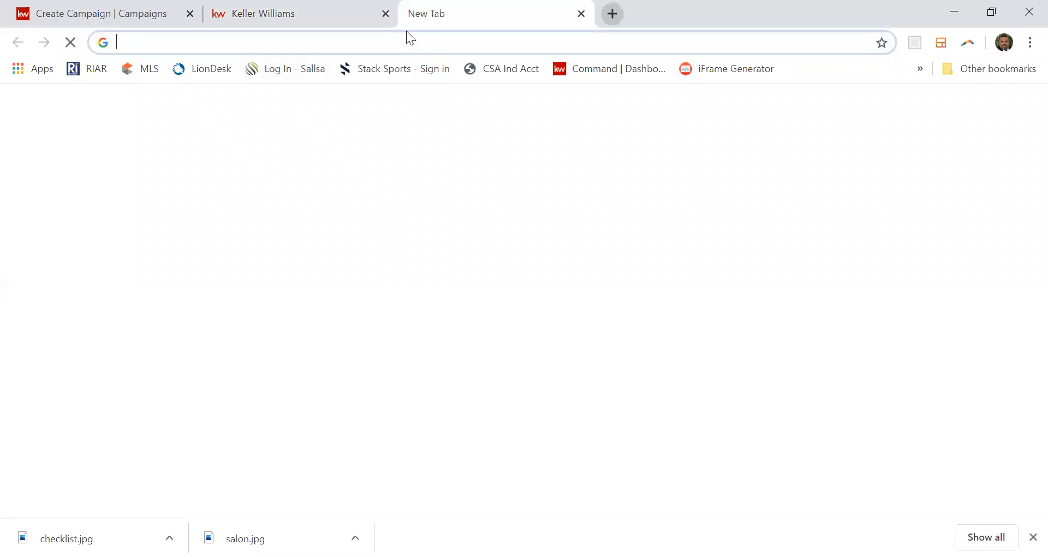
{"action": "type", "text": "bit"}
{"action": "key", "text": "Return"}
{"action": "left_click", "coordinate": [283, 18]}
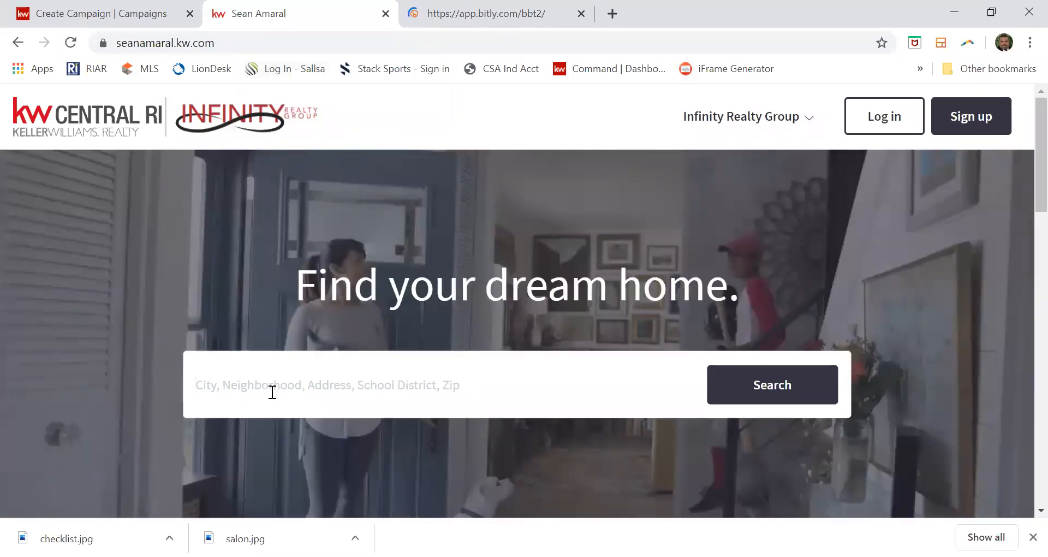
{"action": "left_click", "coordinate": [272, 392]}
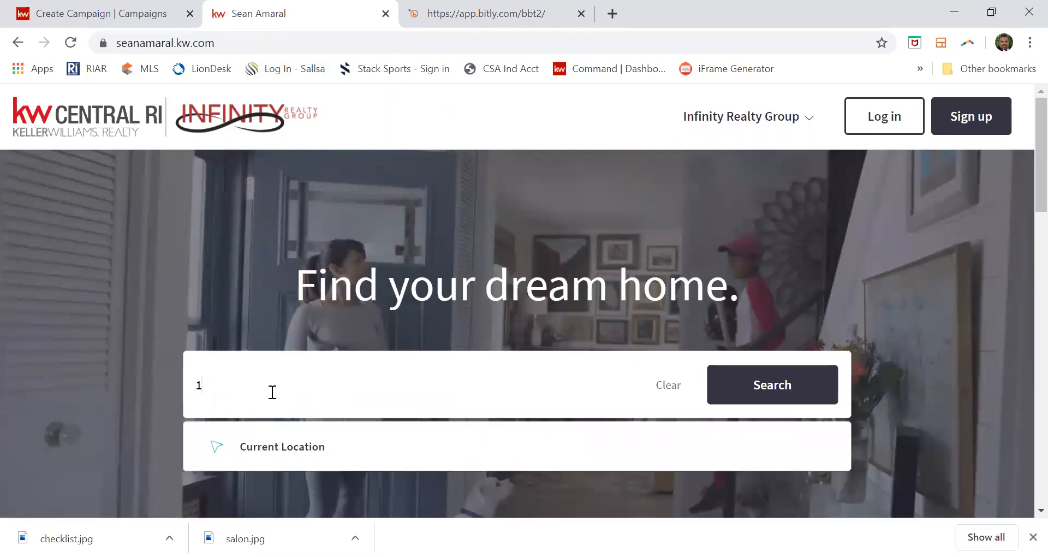
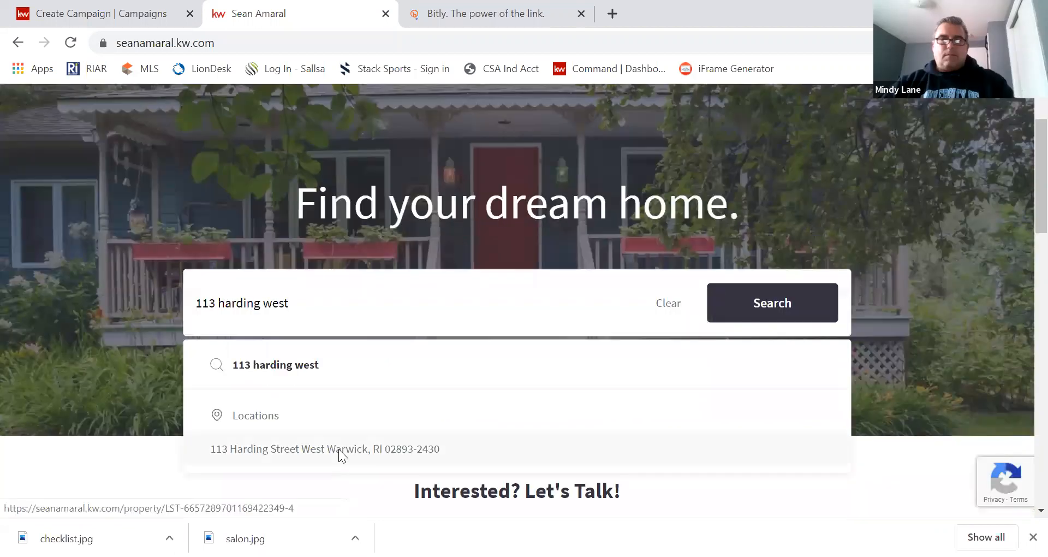
{"action": "left_click", "coordinate": [339, 449]}
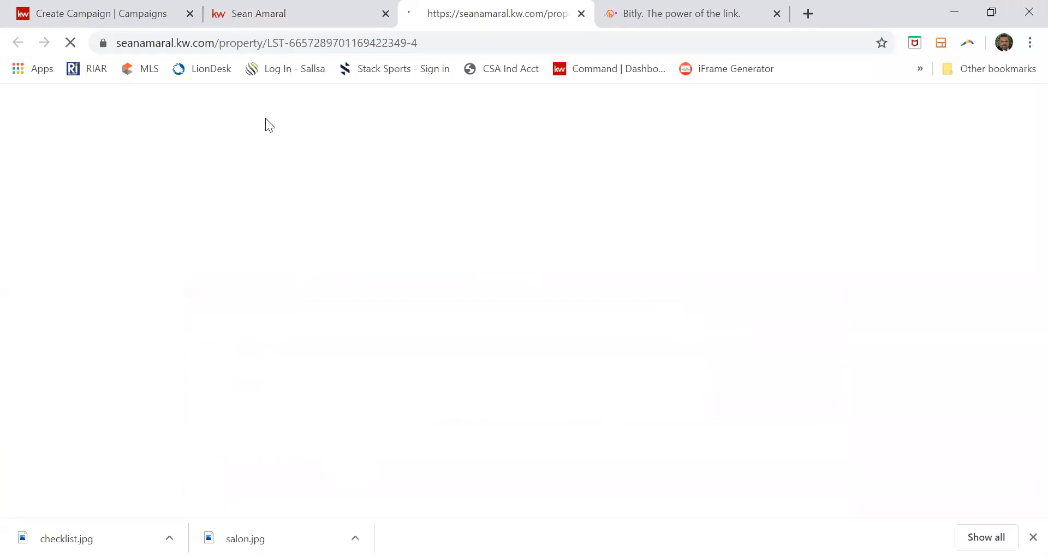
Copy the listing page's web address from the address bar and switch to the Bitly tab.
{"action": "left_click", "coordinate": [264, 42]}
{"action": "right_click", "coordinate": [263, 39]}
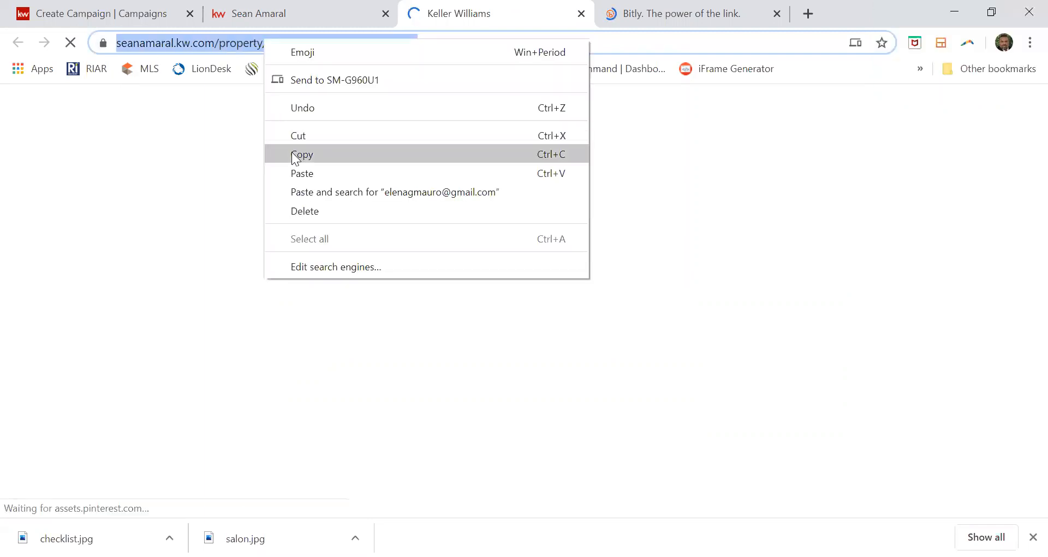
{"action": "left_click", "coordinate": [294, 154]}
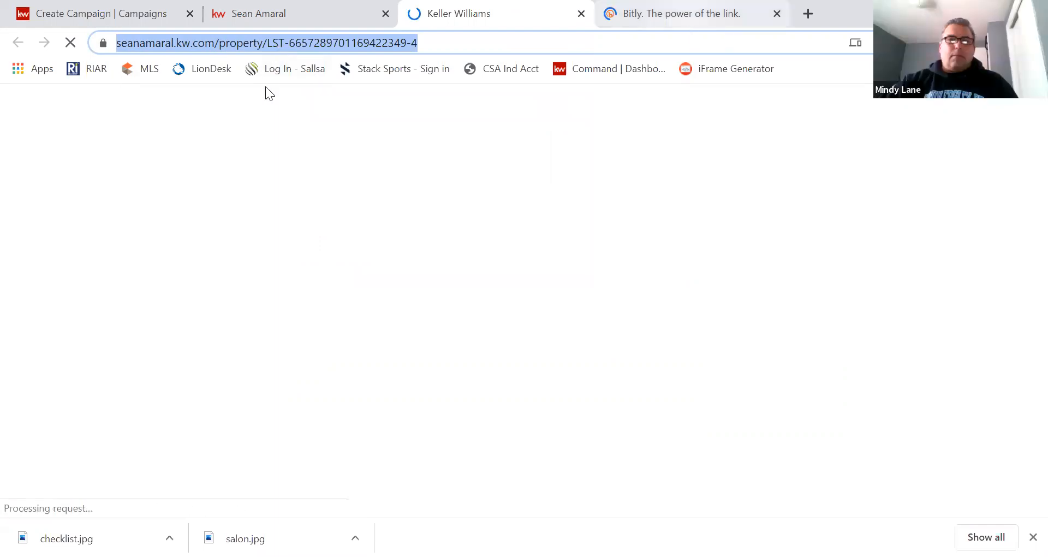
{"action": "key", "text": "ctrl+Tab"}
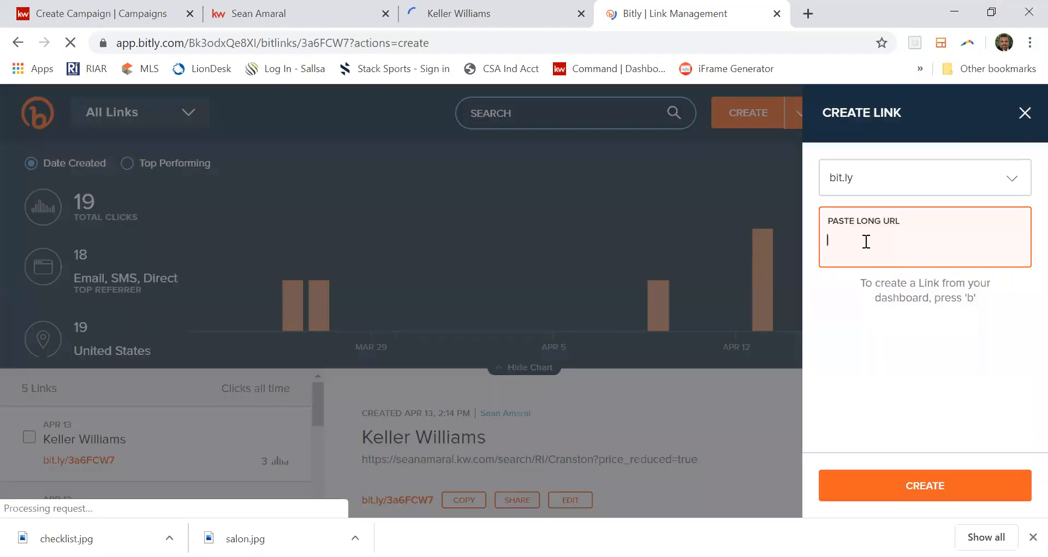
Paste the listing address as Bitly's long URL and create the short link bit.ly/2XWio2r.
{"action": "right_click", "coordinate": [861, 241]}
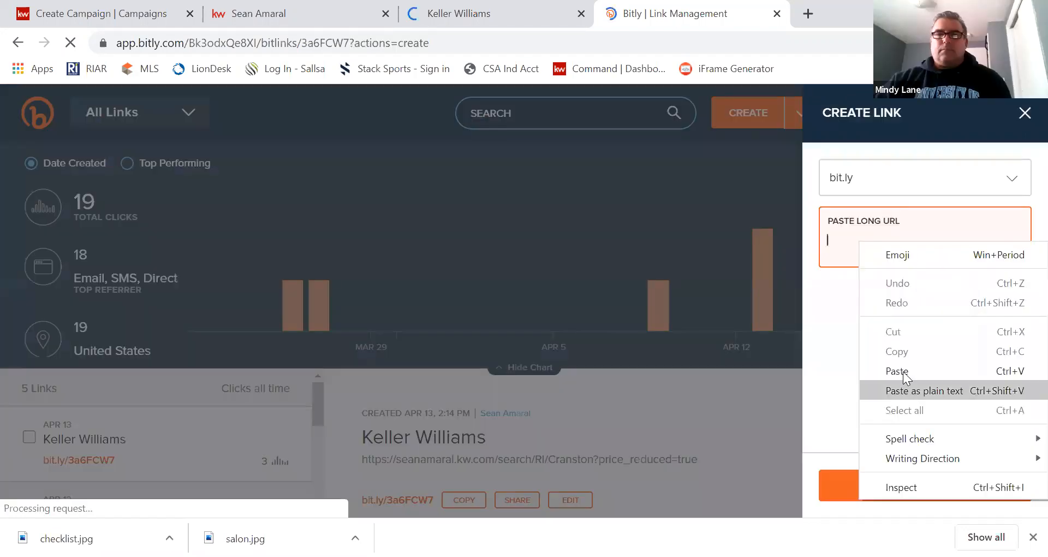
{"action": "left_click", "coordinate": [903, 371]}
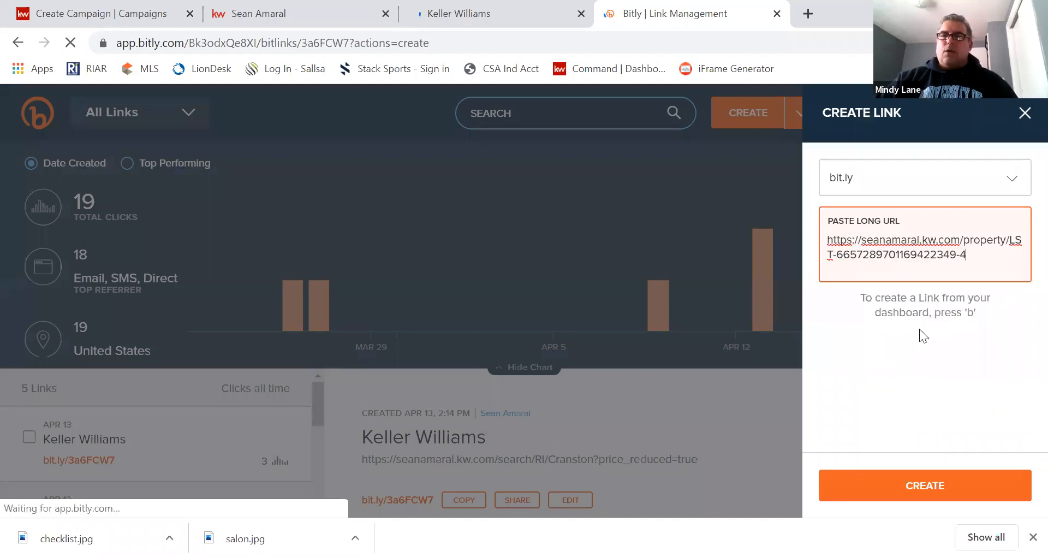
{"action": "left_click", "coordinate": [1017, 483]}
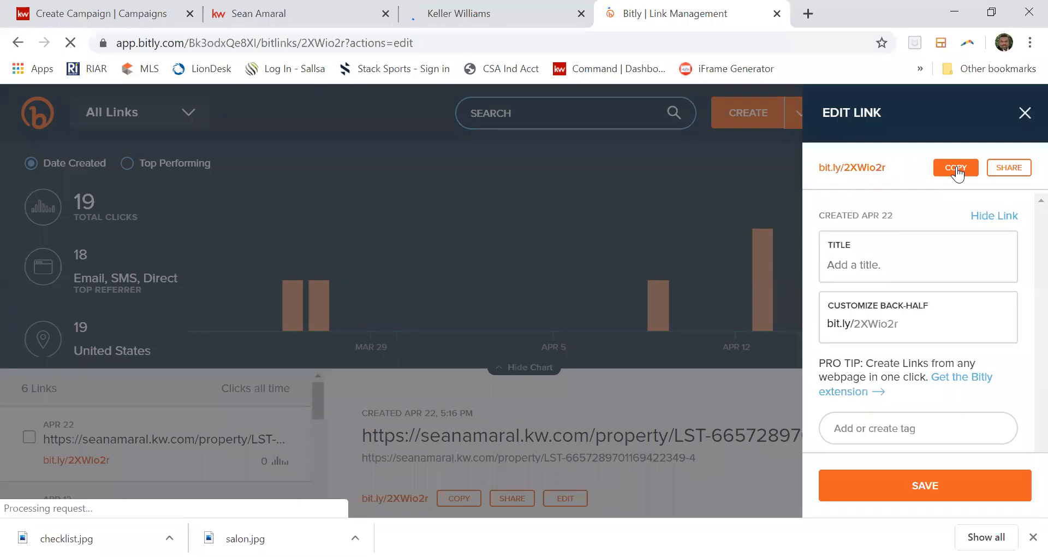
{"action": "left_click", "coordinate": [155, 21]}
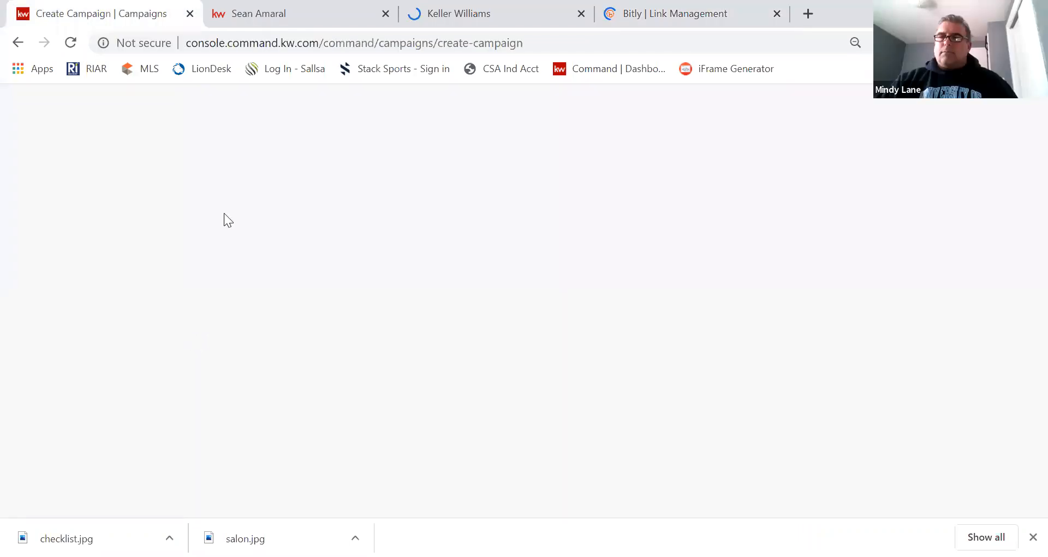
{"action": "key", "text": "ctrl+v"}
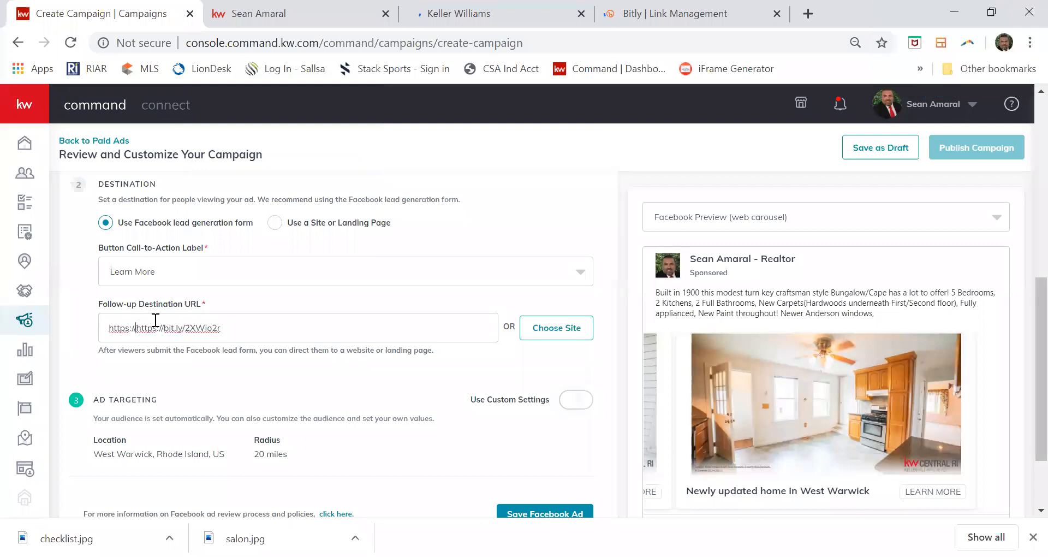
{"action": "key", "text": "BackSpace"}
{"action": "key", "text": "BackSpace"}
{"action": "key", "text": "BackSpace"}
{"action": "key", "text": "BackSpace"}
{"action": "key", "text": "BackSpace"}
{"action": "key", "text": "BackSpace"}
{"action": "key", "text": "BackSpace"}
{"action": "key", "text": "BackSpace"}
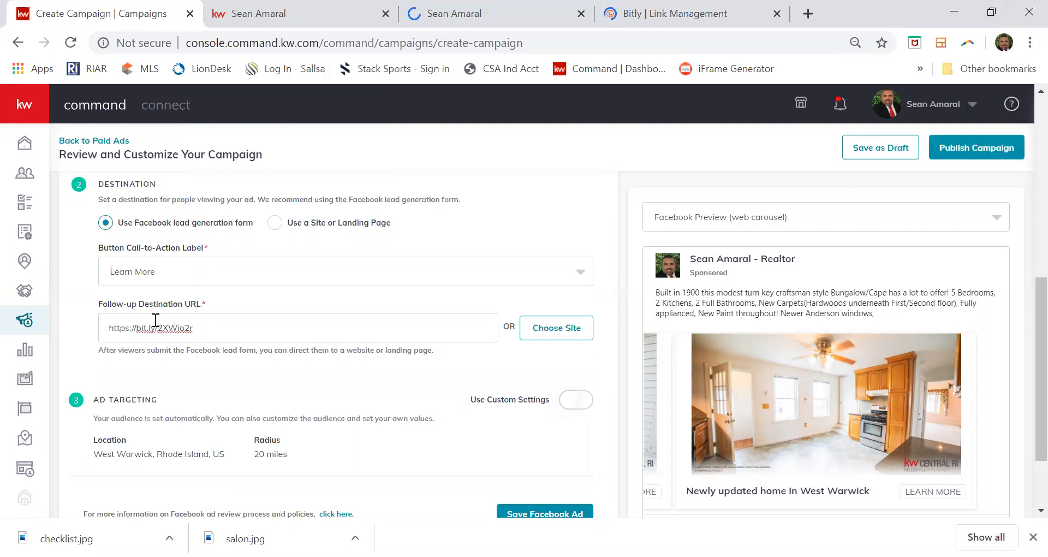
{"action": "left_click", "coordinate": [211, 327]}
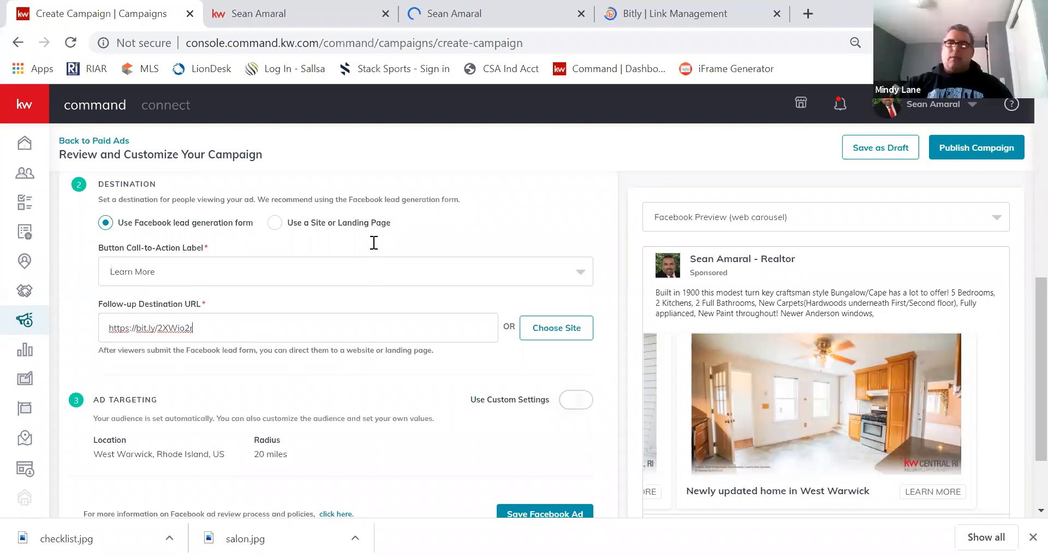
{"action": "scroll", "coordinate": [373, 242], "scroll_direction": "down", "scroll_amount": 2}
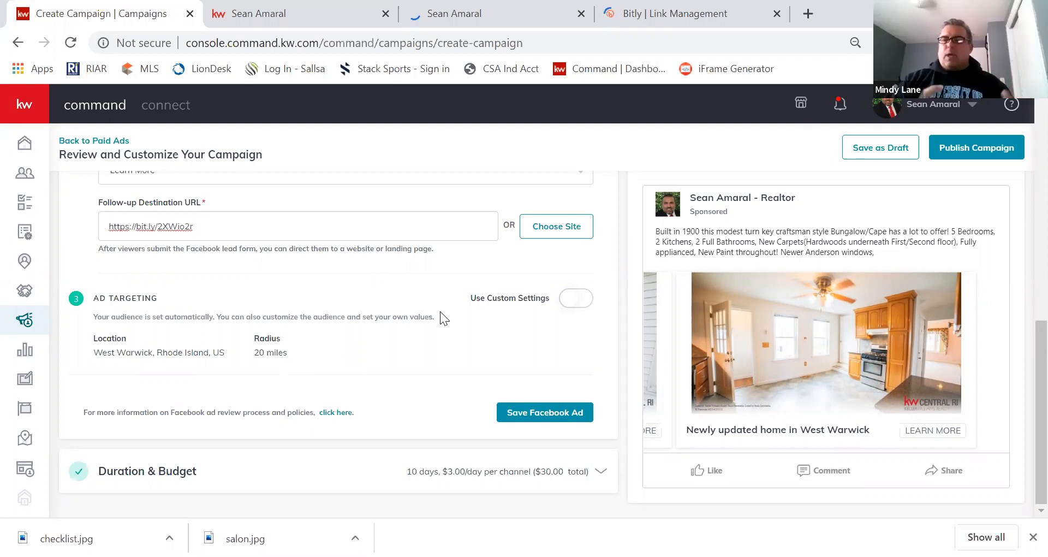
Switch the ad to custom audience targeting and open the Expert Targeting interests dialog.
{"action": "left_click", "coordinate": [583, 304]}
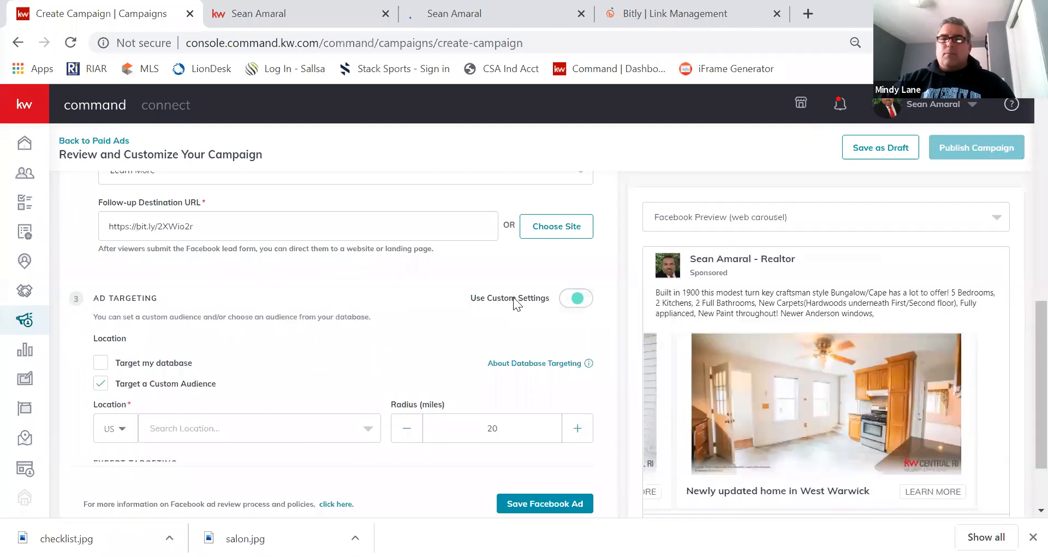
{"action": "scroll", "coordinate": [456, 297], "scroll_direction": "down", "scroll_amount": 2}
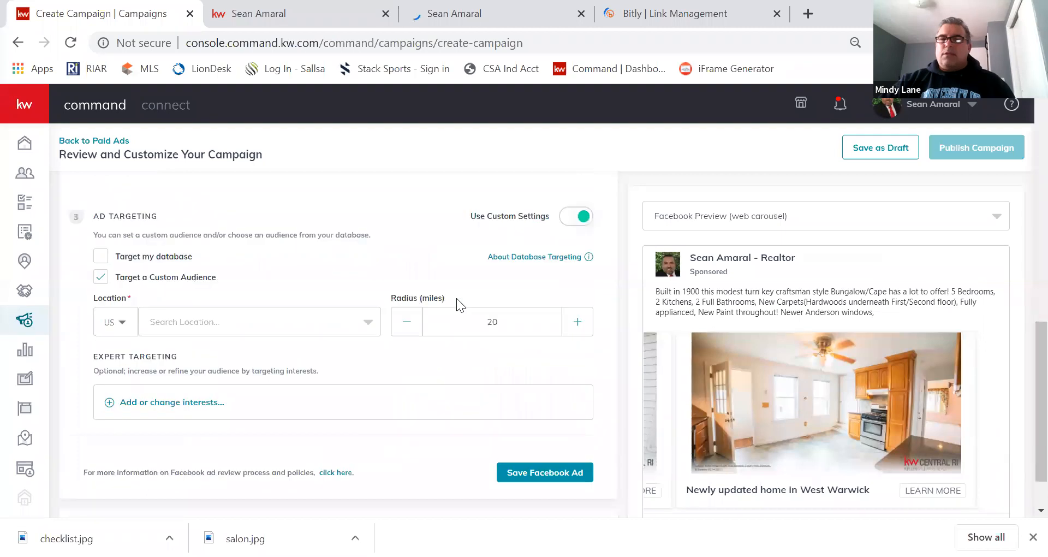
{"action": "scroll", "coordinate": [456, 298], "scroll_direction": "down", "scroll_amount": 1}
{"action": "scroll", "coordinate": [110, 316], "scroll_direction": "up", "scroll_amount": 2}
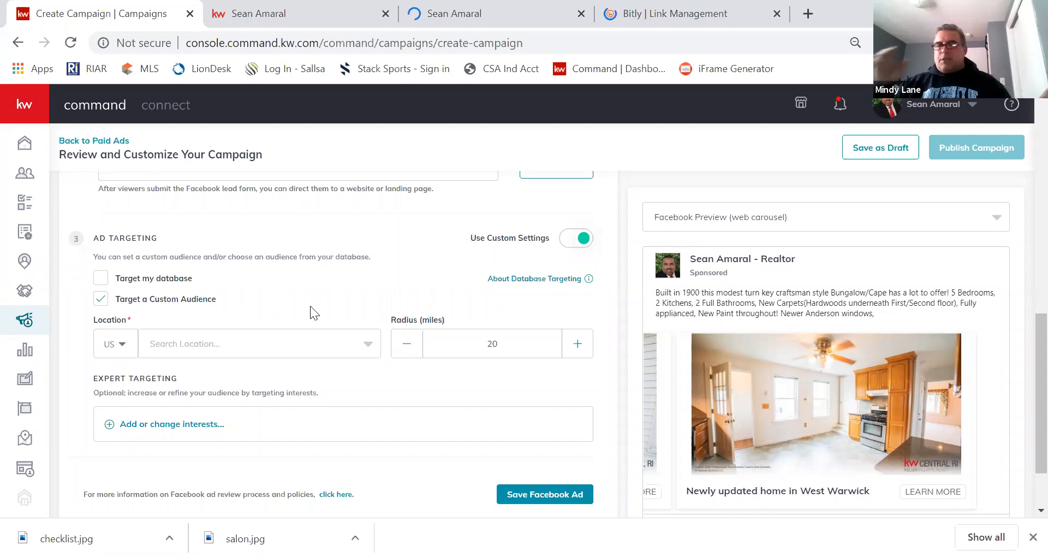
{"action": "scroll", "coordinate": [379, 292], "scroll_direction": "down", "scroll_amount": 2}
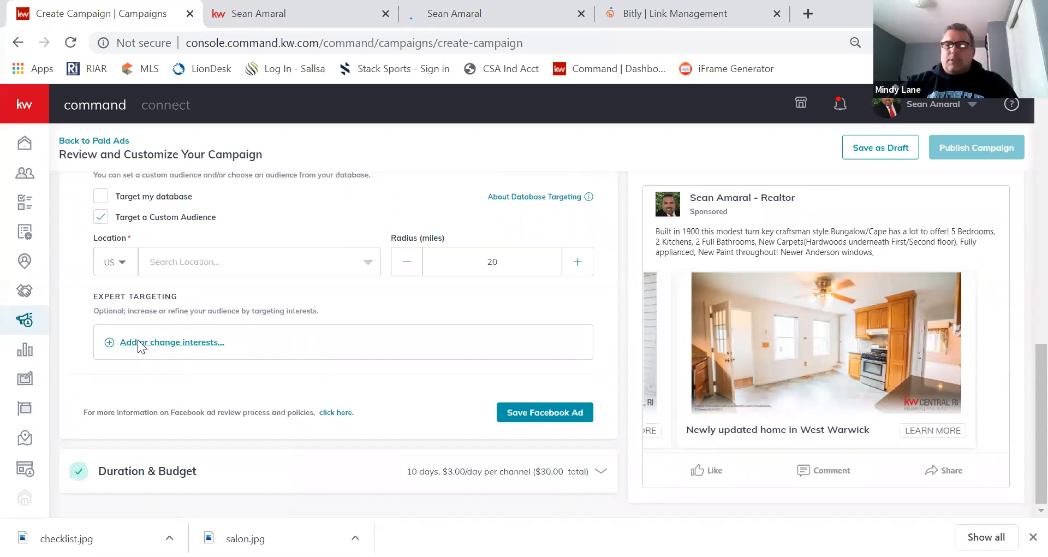
{"action": "left_click", "coordinate": [211, 328]}
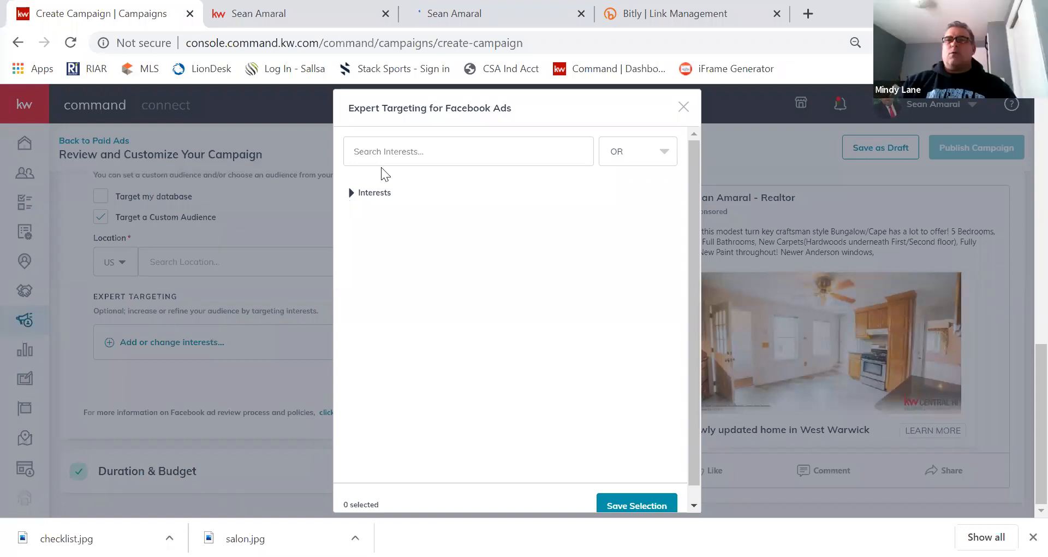
Search 'zillo' and add Zillow as an interest, keeping interests combined with OR.
{"action": "left_click", "coordinate": [395, 152]}
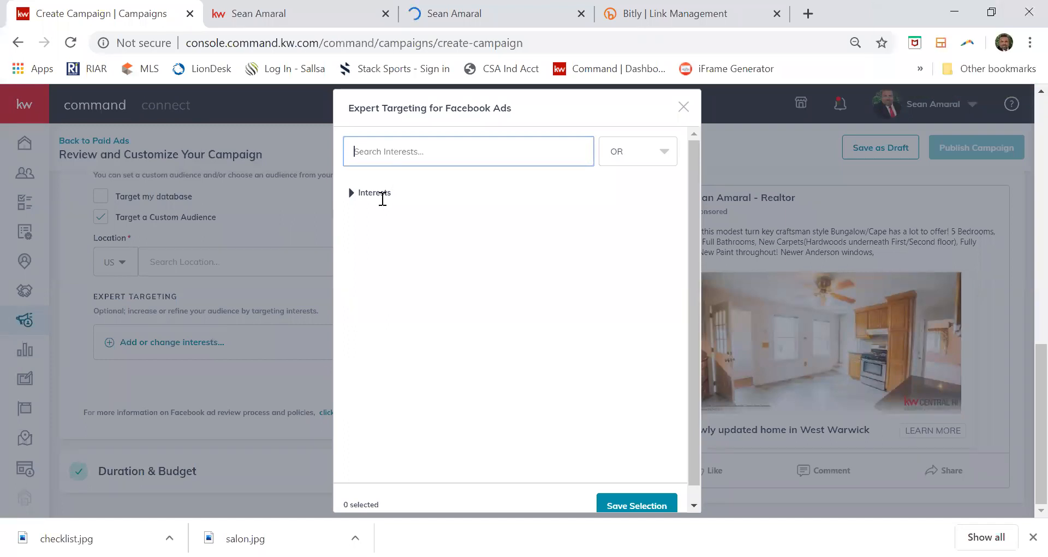
{"action": "type", "text": "zillo"}
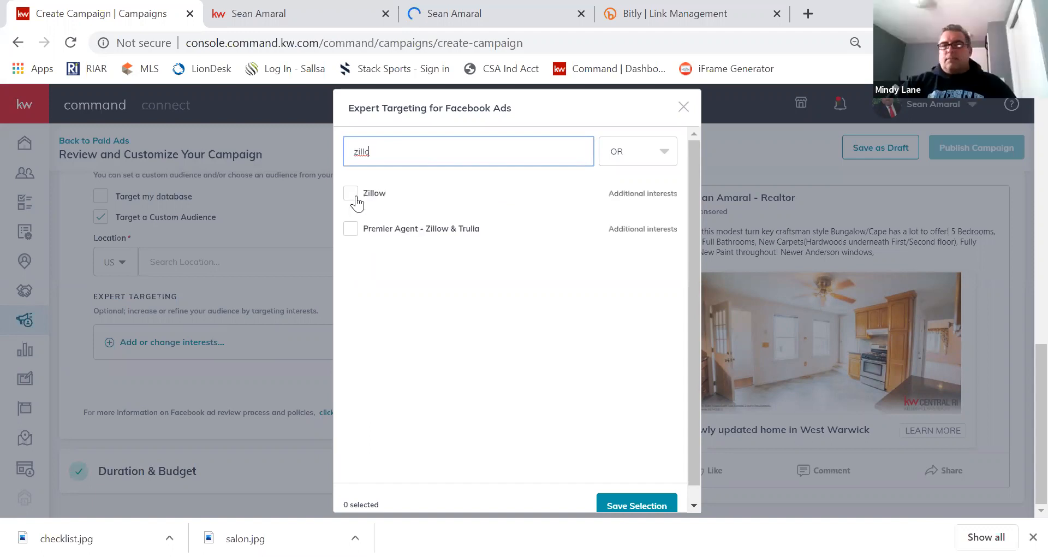
{"action": "mouse_move", "coordinate": [357, 201]}
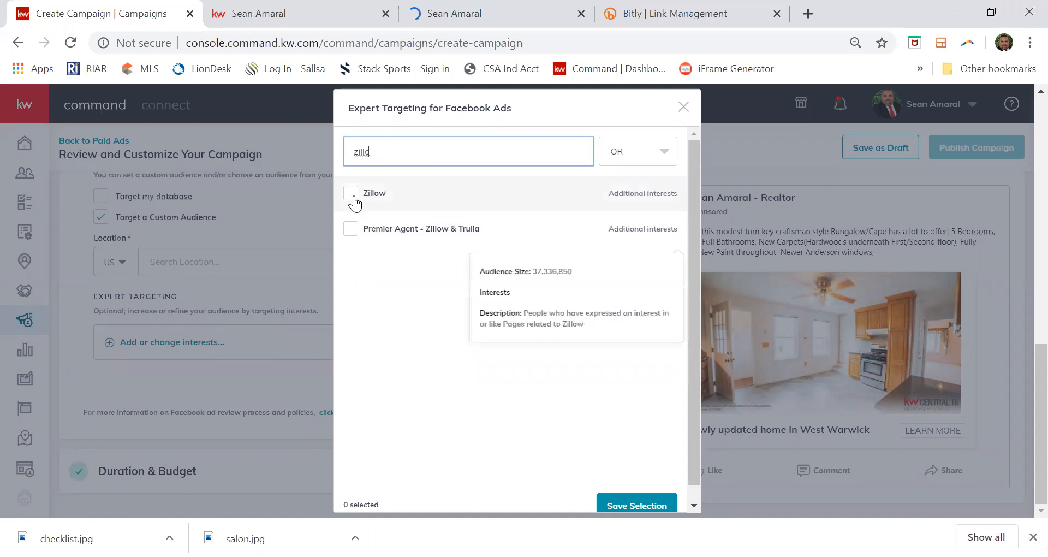
{"action": "left_click", "coordinate": [352, 196]}
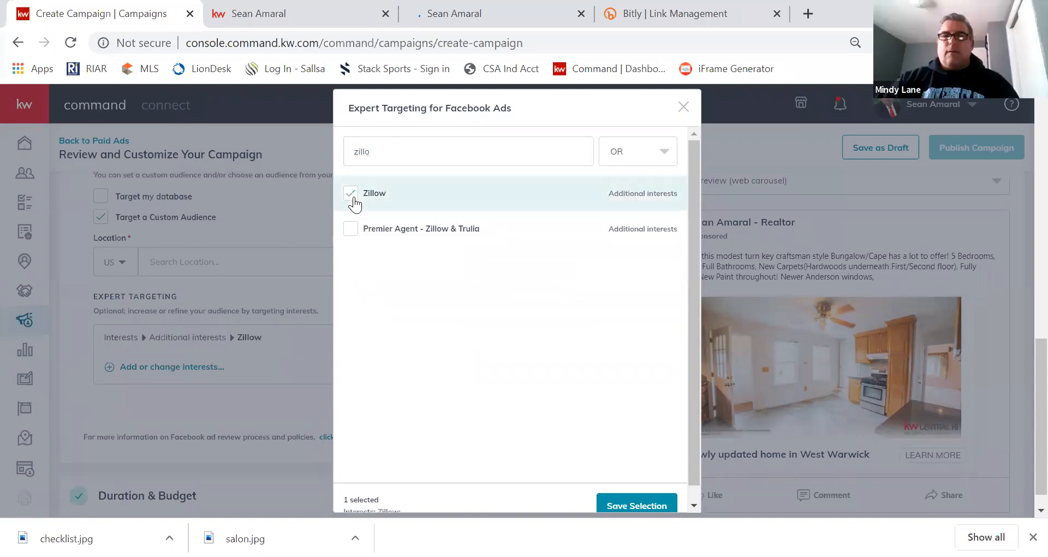
{"action": "left_click", "coordinate": [641, 152]}
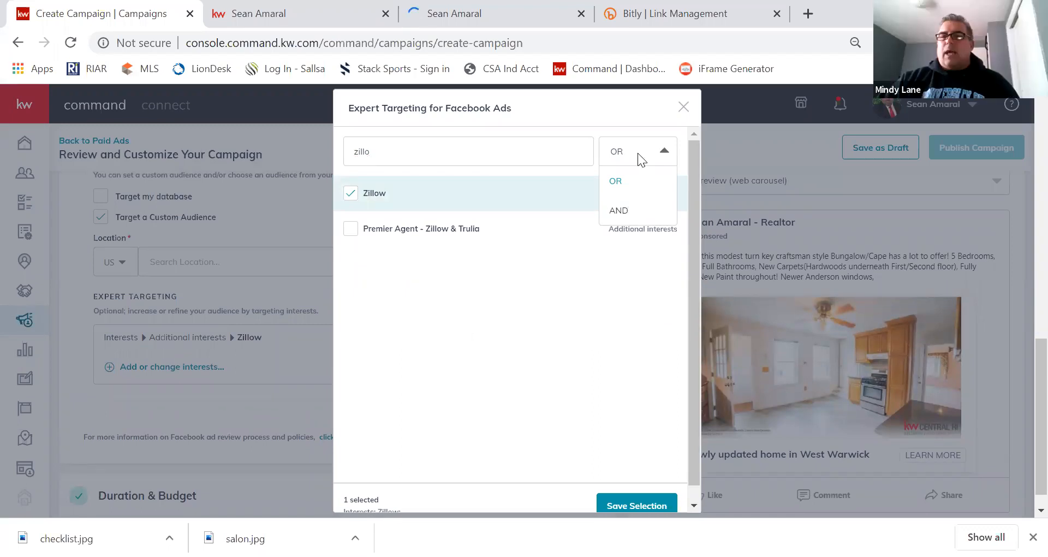
{"action": "left_click", "coordinate": [631, 161]}
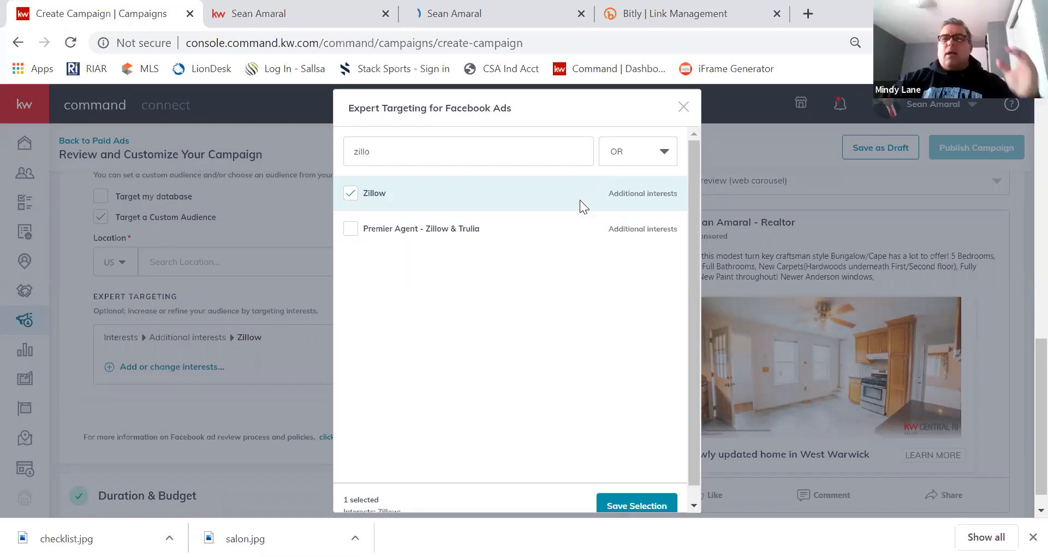
{"action": "mouse_move", "coordinate": [508, 336]}
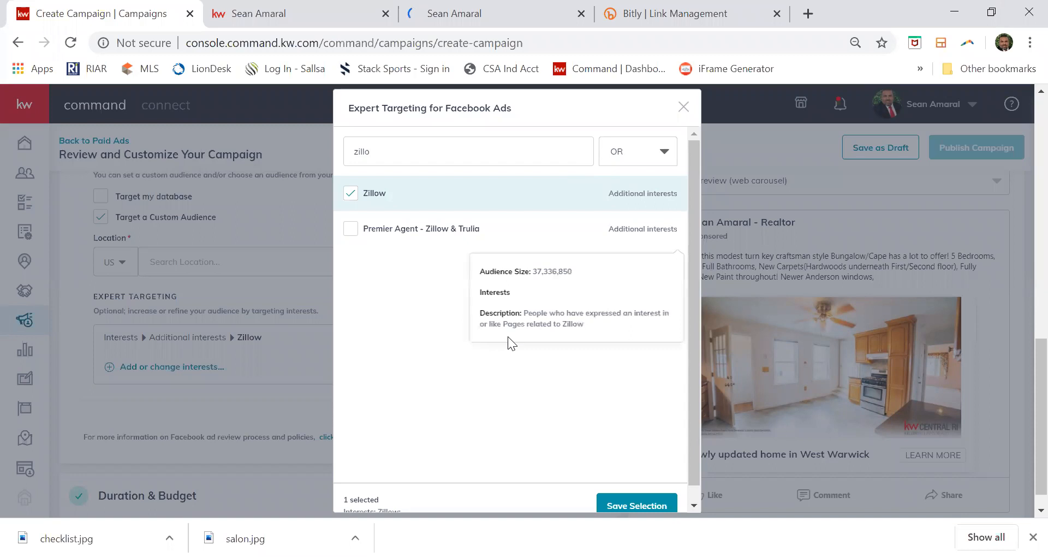
{"action": "scroll", "coordinate": [508, 337], "scroll_direction": "down", "scroll_amount": 1}
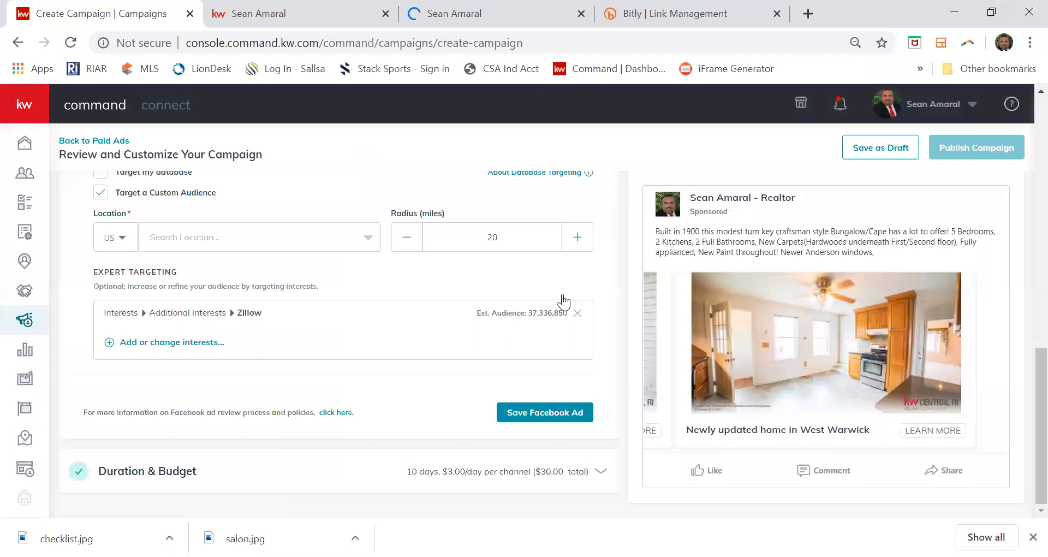
{"action": "scroll", "coordinate": [424, 350], "scroll_direction": "up", "scroll_amount": 3}
Turn off Use Custom Settings so ads target West Warwick within 20 miles, then save the Facebook Ad section.
{"action": "left_click", "coordinate": [562, 297]}
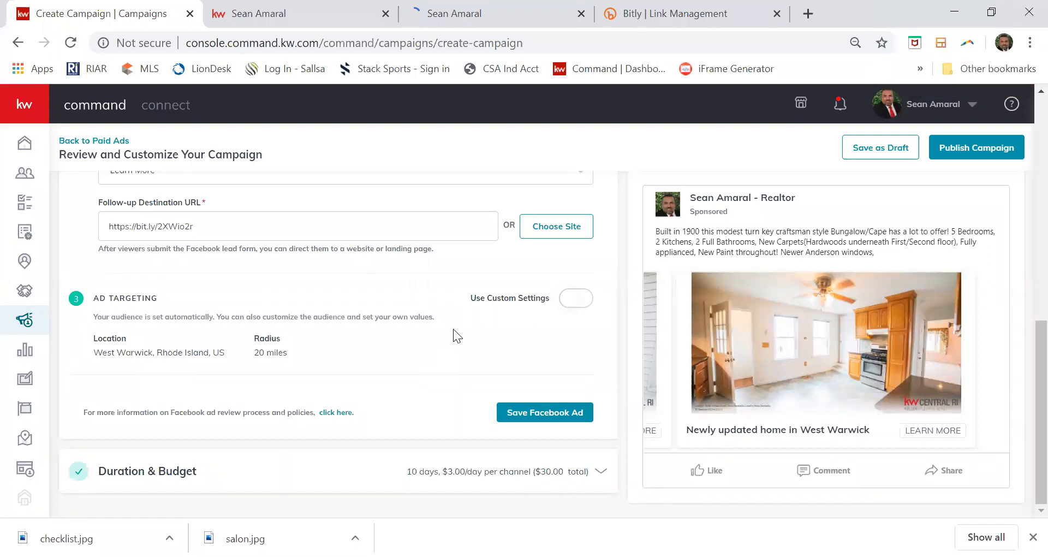
{"action": "scroll", "coordinate": [342, 257], "scroll_direction": "up", "scroll_amount": 5}
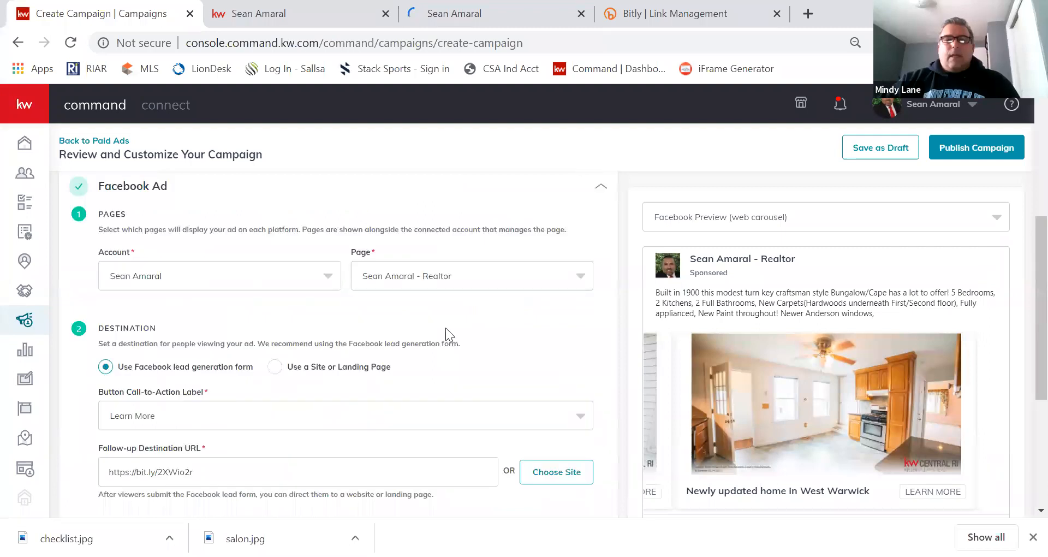
{"action": "scroll", "coordinate": [200, 246], "scroll_direction": "down", "scroll_amount": 3}
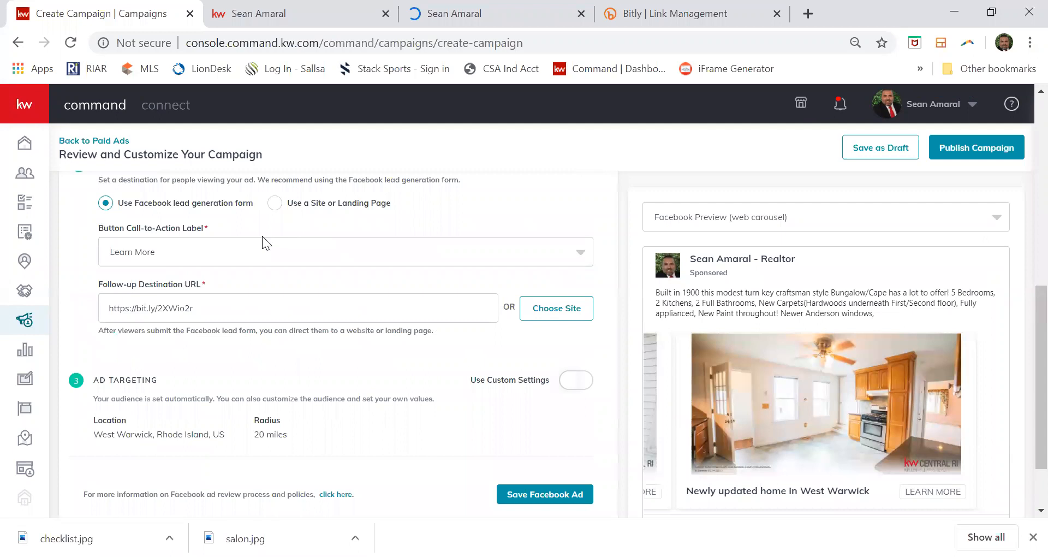
{"action": "scroll", "coordinate": [192, 302], "scroll_direction": "down", "scroll_amount": 1}
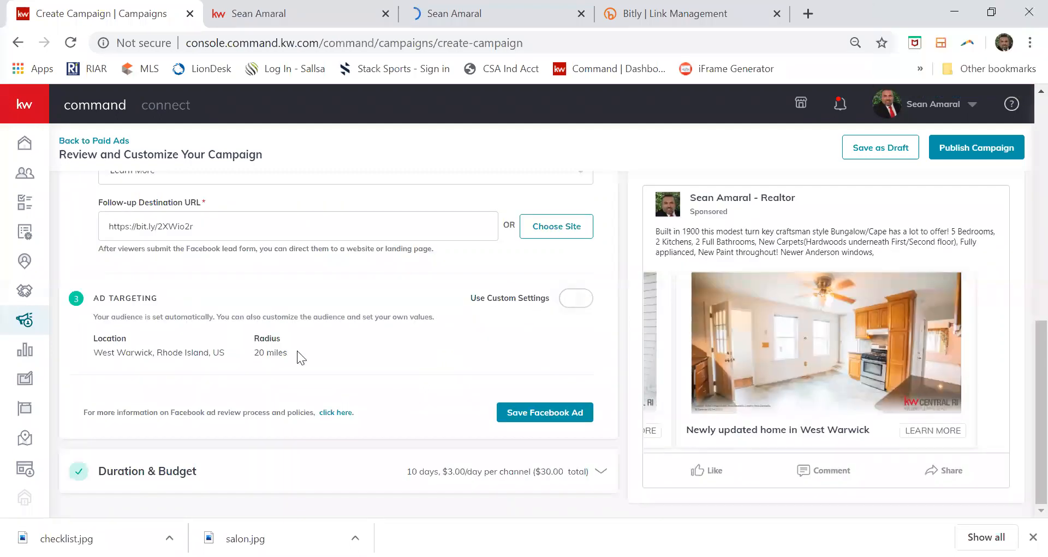
{"action": "left_click", "coordinate": [513, 413]}
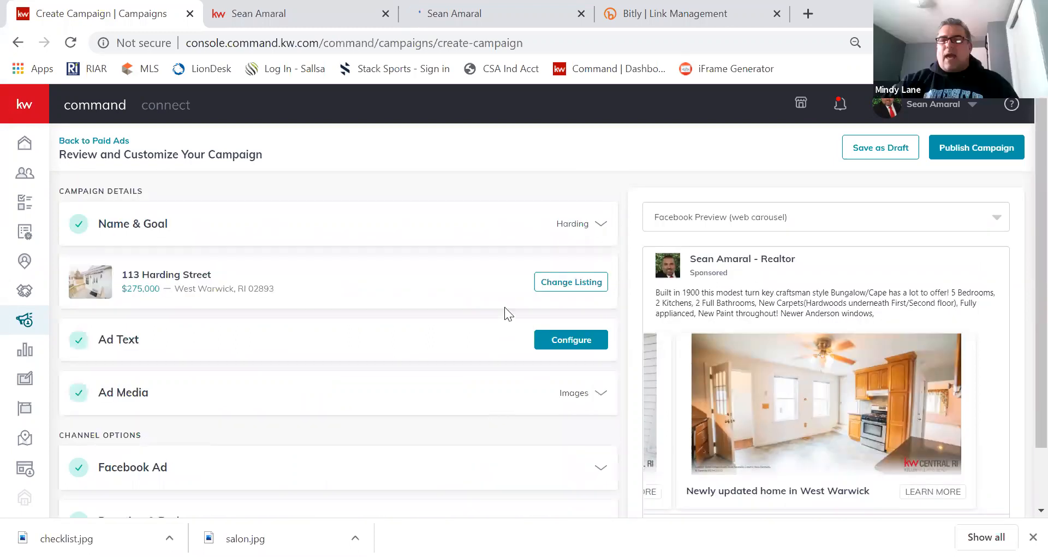
{"action": "scroll", "coordinate": [504, 311], "scroll_direction": "down", "scroll_amount": 2}
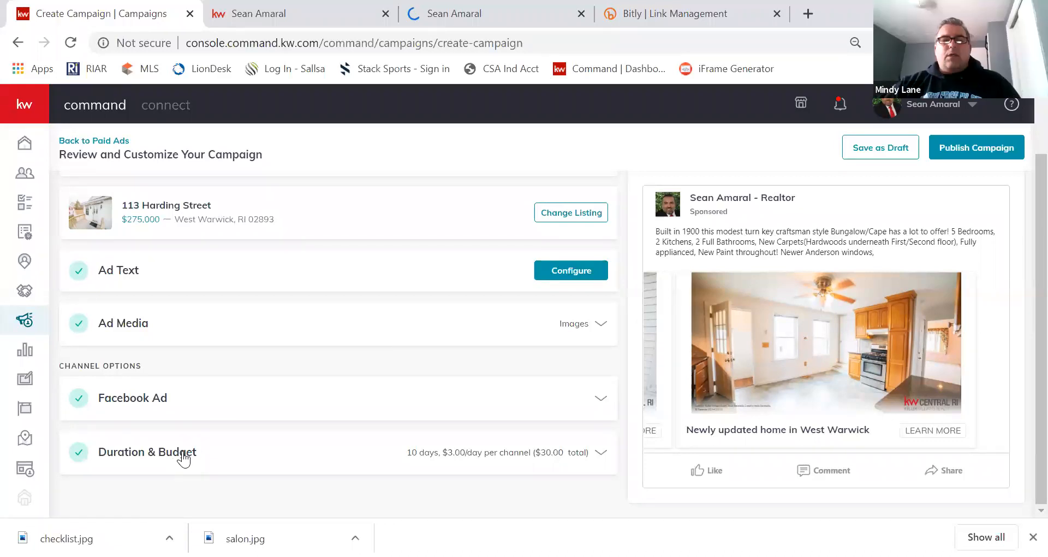
Set the campaign end date to April 26, 2020, for a 3-day run from April 23.
{"action": "scroll", "coordinate": [363, 239], "scroll_direction": "down", "scroll_amount": 3}
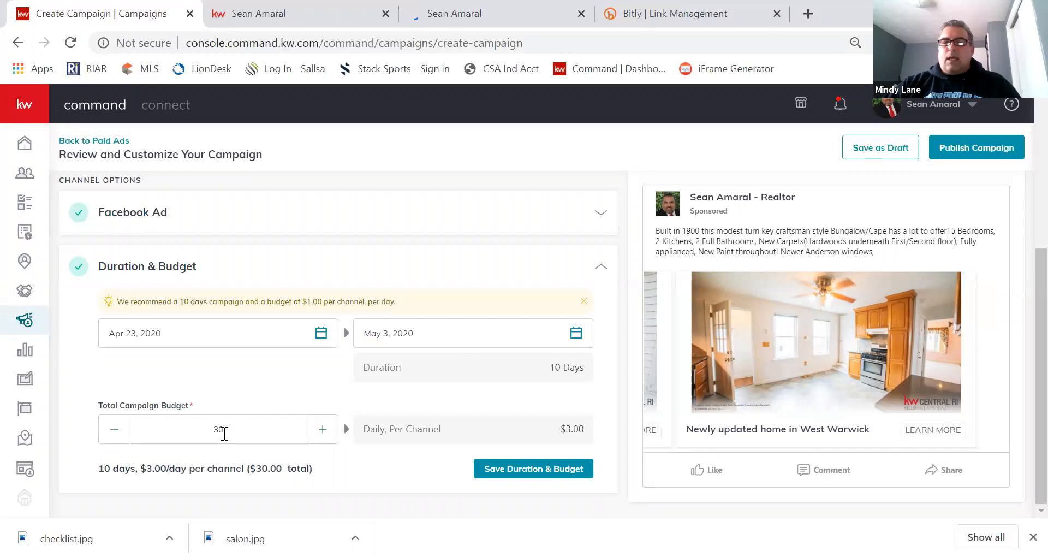
{"action": "left_click", "coordinate": [576, 335]}
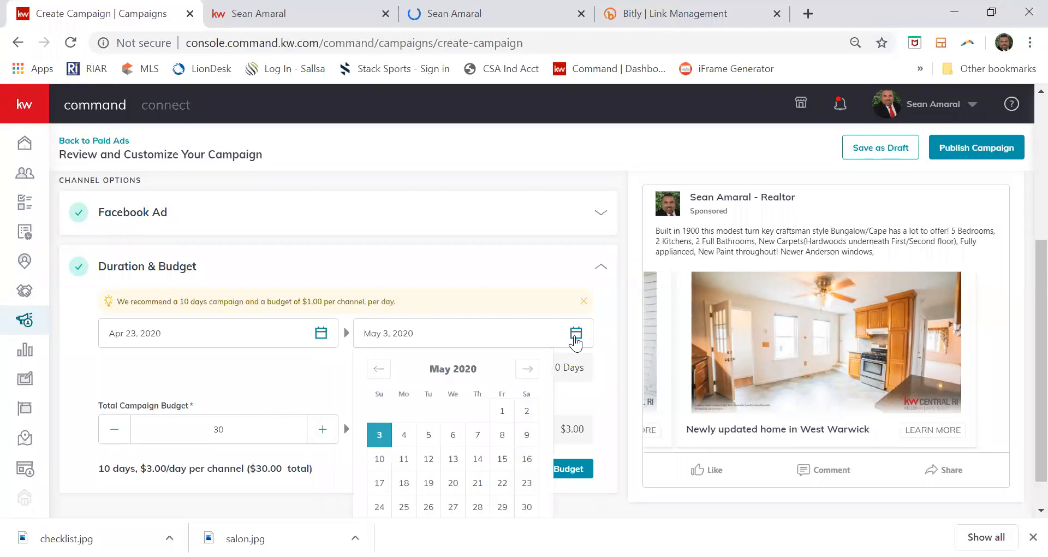
{"action": "left_click", "coordinate": [379, 370]}
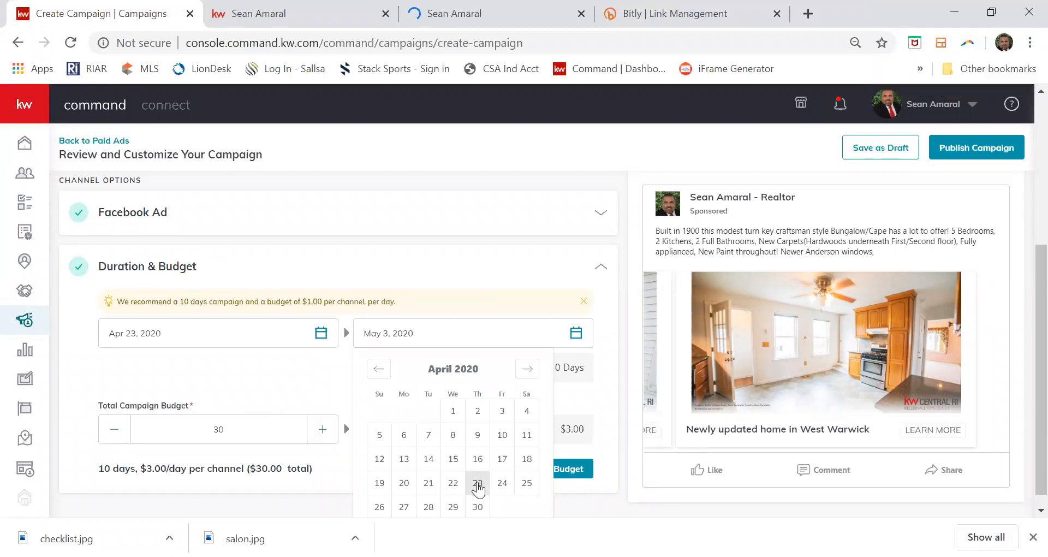
{"action": "left_click", "coordinate": [382, 506]}
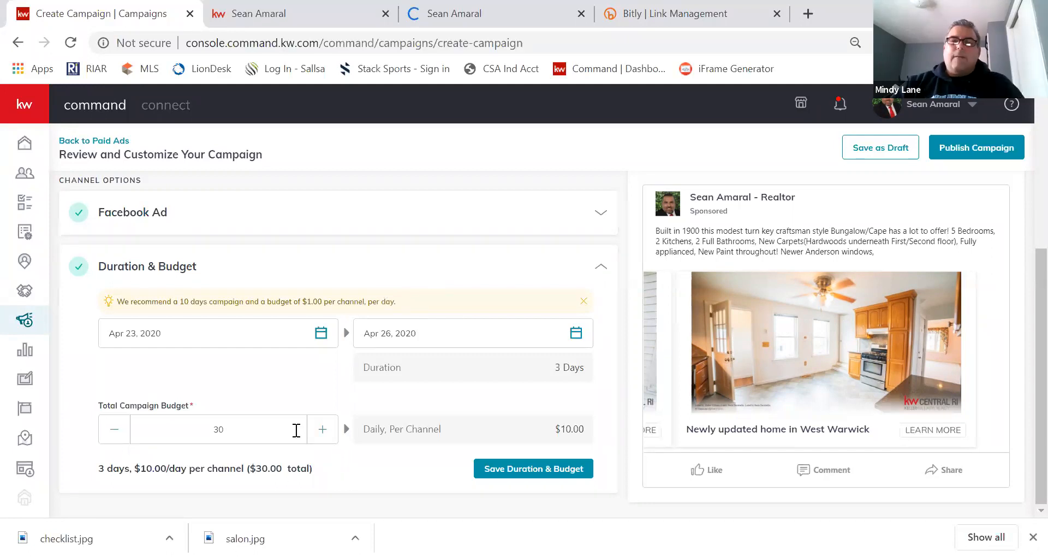
Change the Total Campaign Budget from 30 to $25 and save Duration & Budget.
{"action": "left_click_drag", "start_coordinate": [191, 429], "coordinate": [279, 430]}
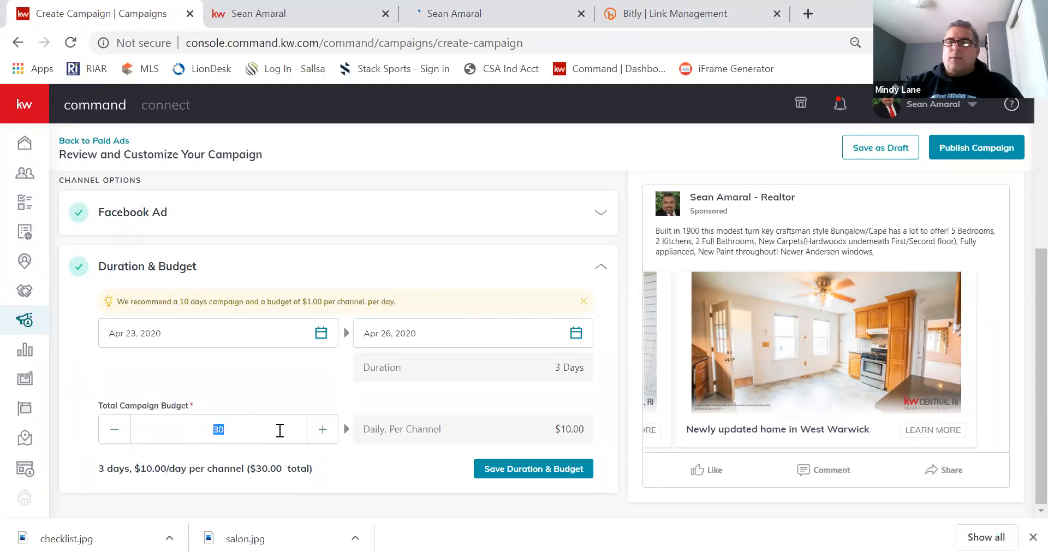
{"action": "type", "text": "25"}
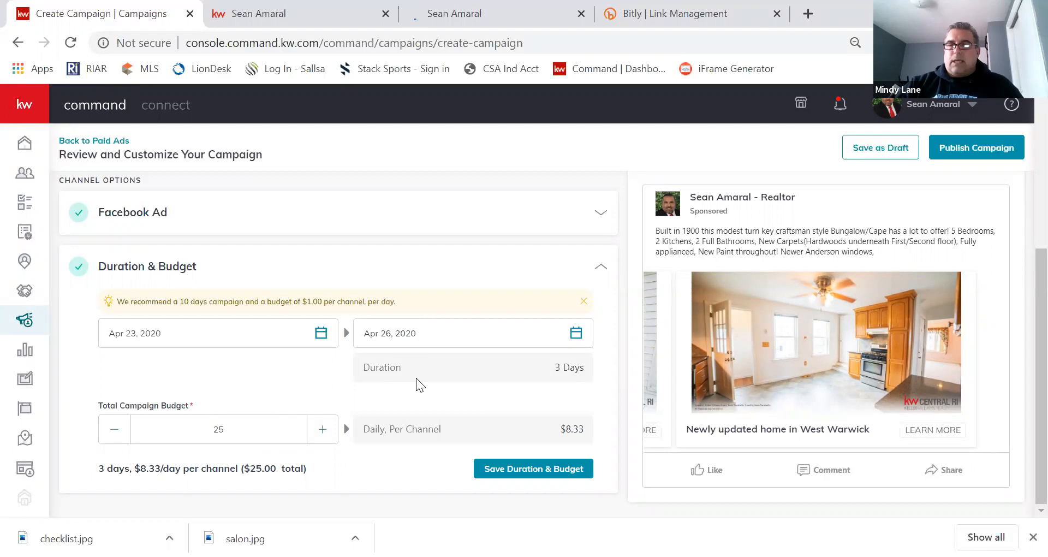
{"action": "left_click", "coordinate": [526, 473]}
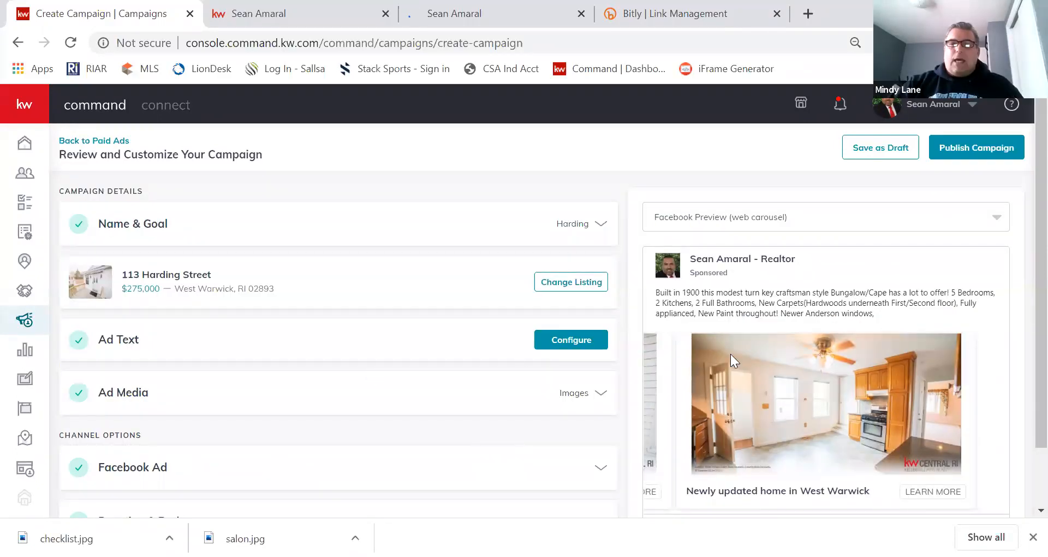
{"action": "left_click", "coordinate": [861, 216]}
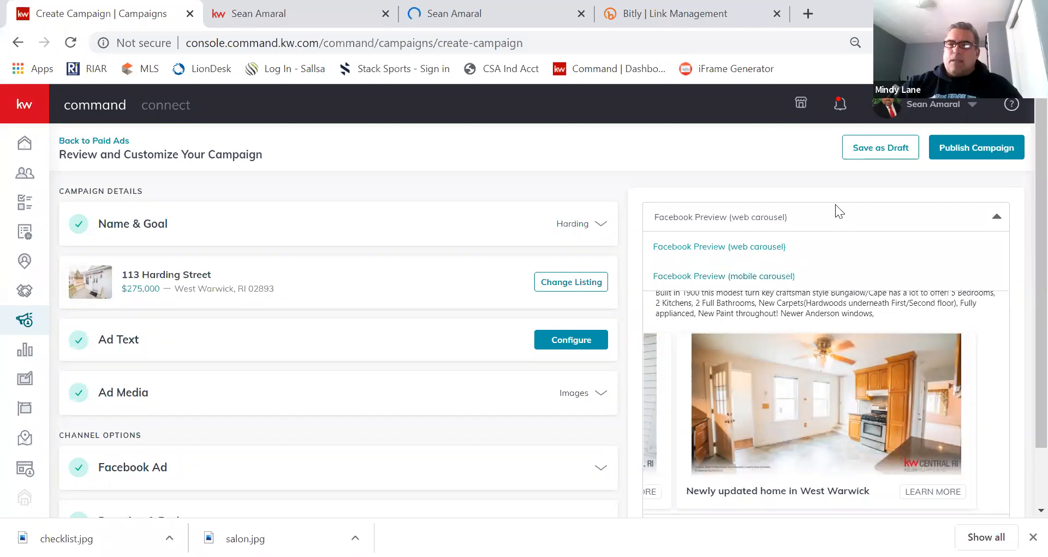
{"action": "left_click", "coordinate": [838, 206]}
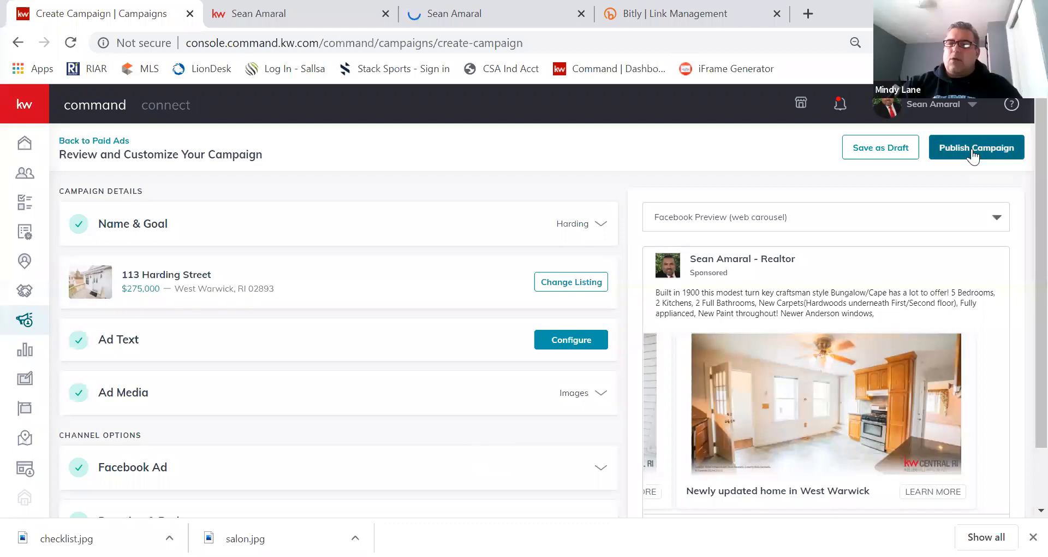
Save the Harding Street campaign as a draft and confirm with Yes.
{"action": "left_click", "coordinate": [886, 148]}
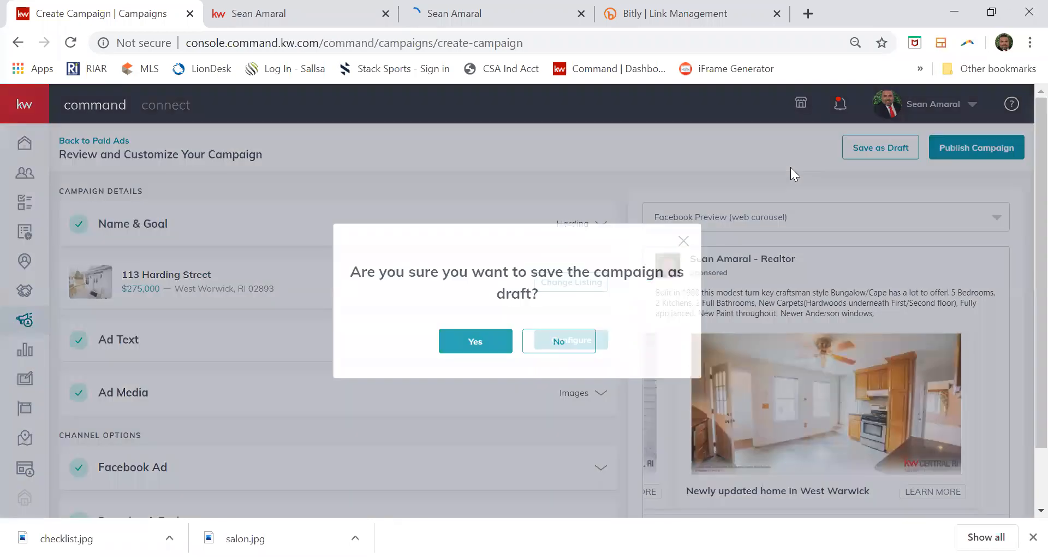
{"action": "left_click", "coordinate": [476, 344]}
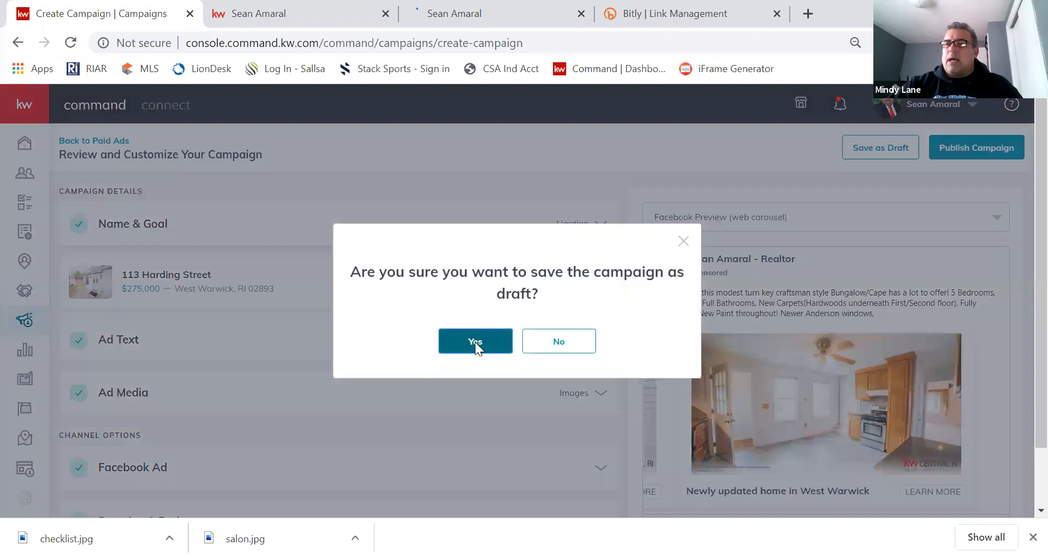
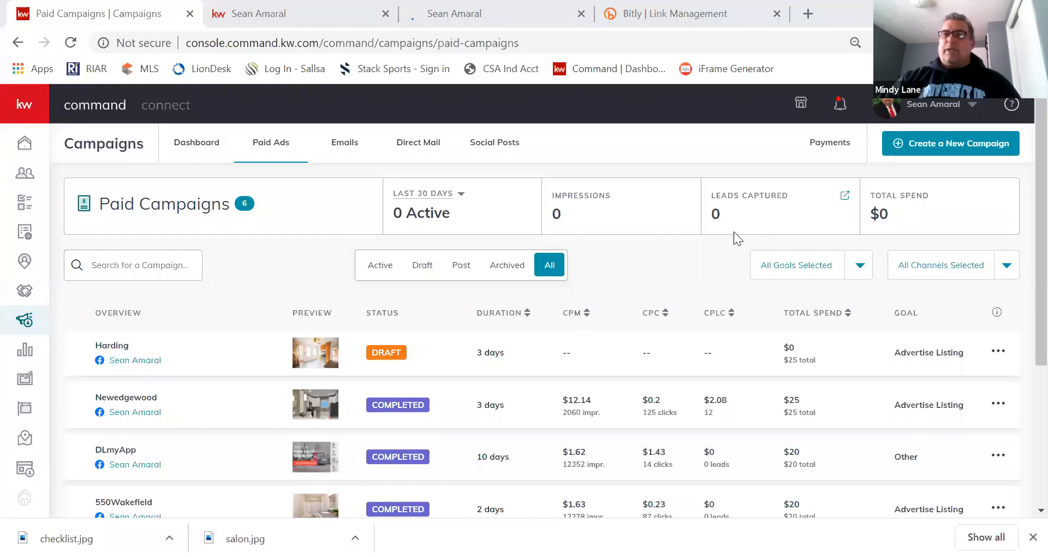
Scroll up and down through the Paid Ads campaign list to review the existing campaigns.
{"action": "scroll", "coordinate": [733, 231], "scroll_direction": "down", "scroll_amount": 2}
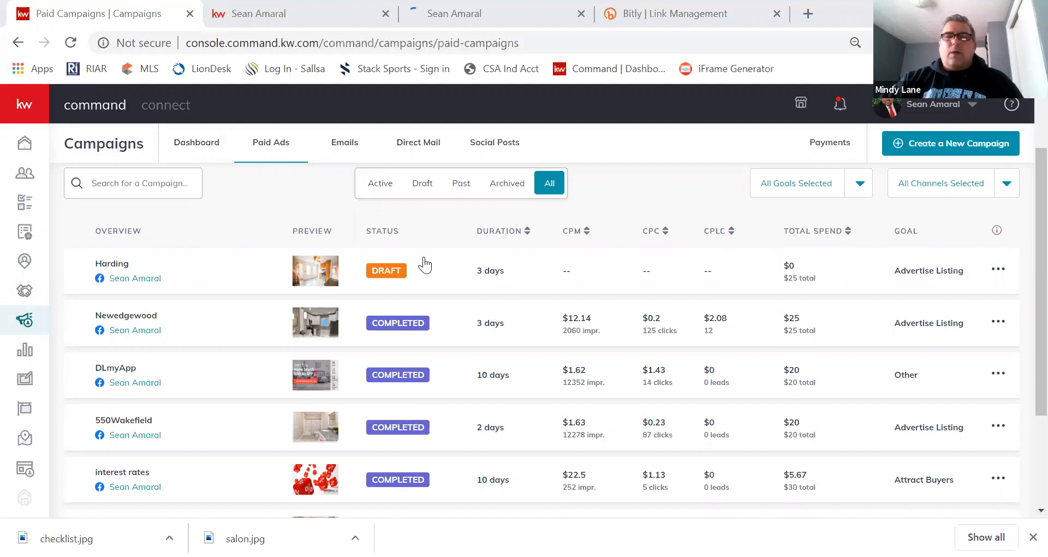
{"action": "scroll", "coordinate": [425, 265], "scroll_direction": "down", "scroll_amount": 1}
{"action": "scroll", "coordinate": [425, 265], "scroll_direction": "up", "scroll_amount": 1}
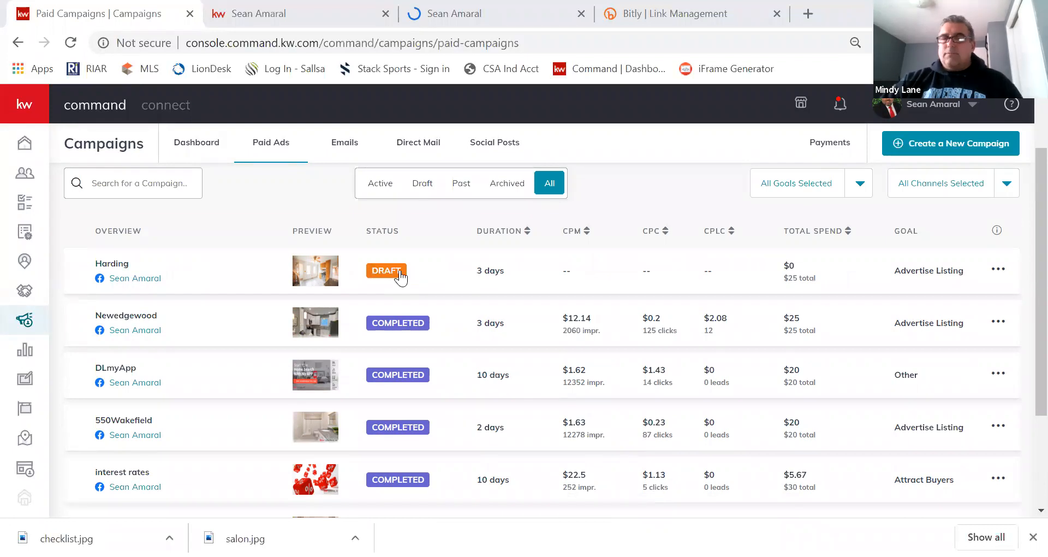
{"action": "scroll", "coordinate": [397, 416], "scroll_direction": "down", "scroll_amount": 1}
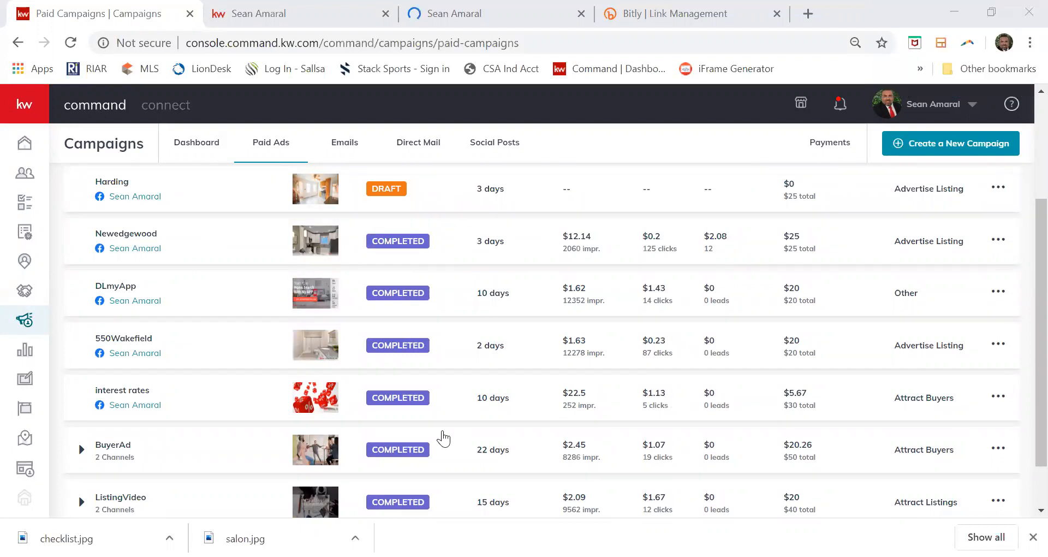
{"action": "scroll", "coordinate": [444, 437], "scroll_direction": "down", "scroll_amount": 1}
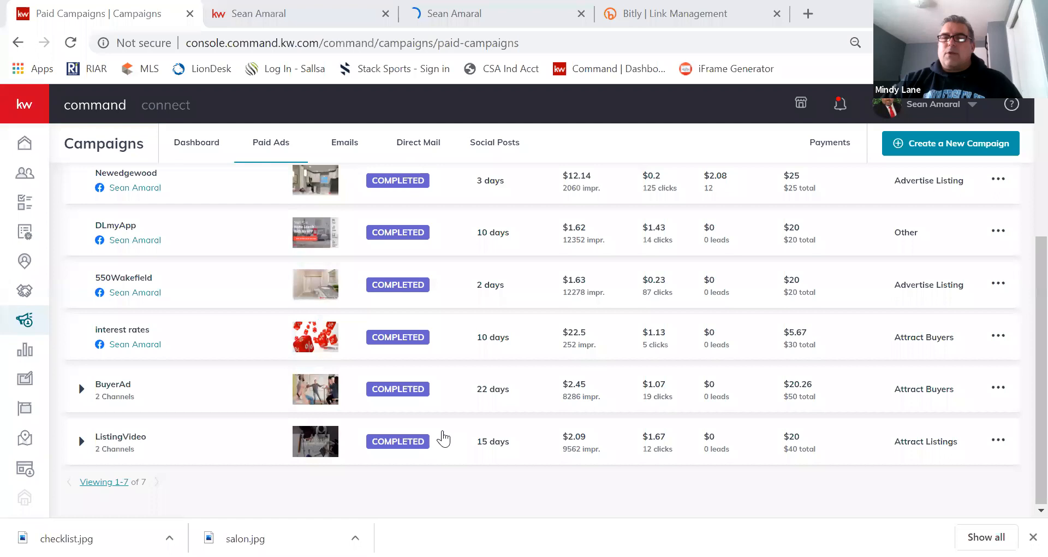
{"action": "scroll", "coordinate": [443, 437], "scroll_direction": "up", "scroll_amount": 2}
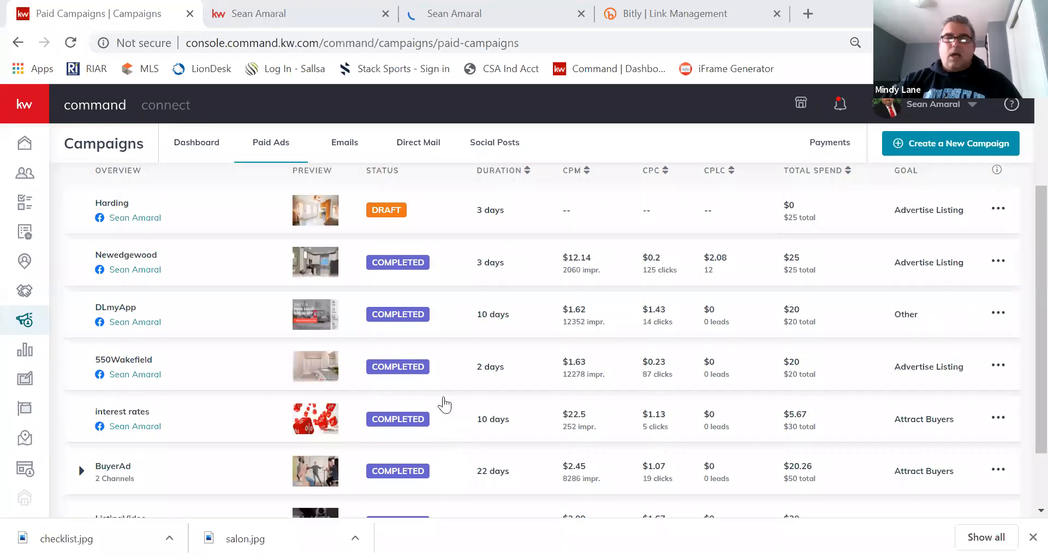
{"action": "scroll", "coordinate": [442, 390], "scroll_direction": "down", "scroll_amount": 2}
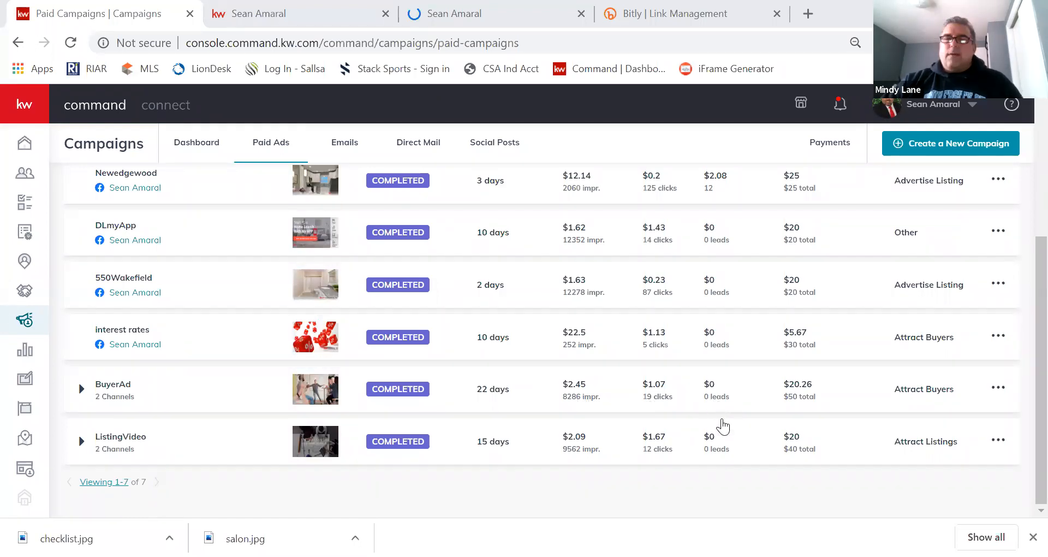
{"action": "scroll", "coordinate": [720, 424], "scroll_direction": "up", "scroll_amount": 2}
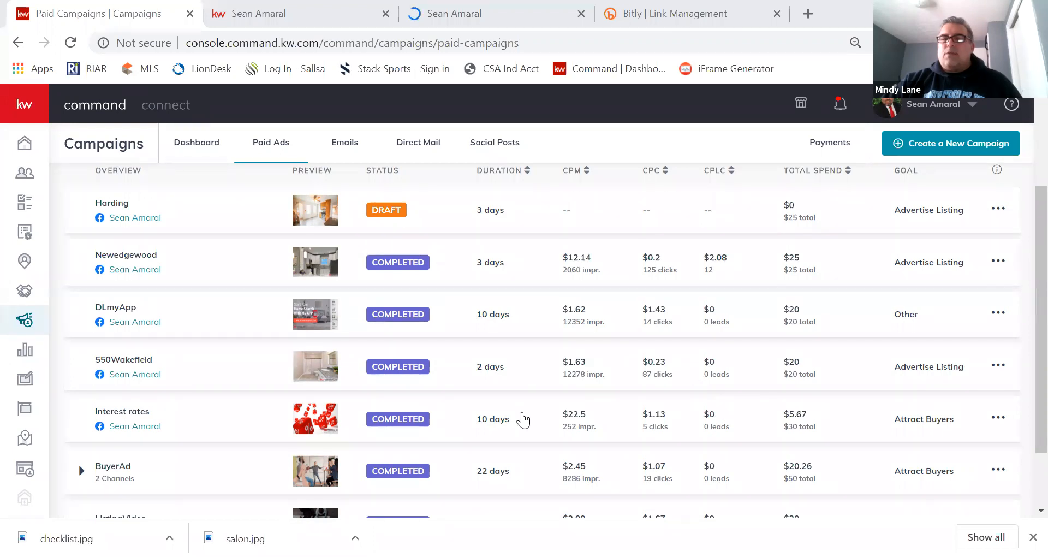
{"action": "scroll", "coordinate": [192, 397], "scroll_direction": "up", "scroll_amount": 1}
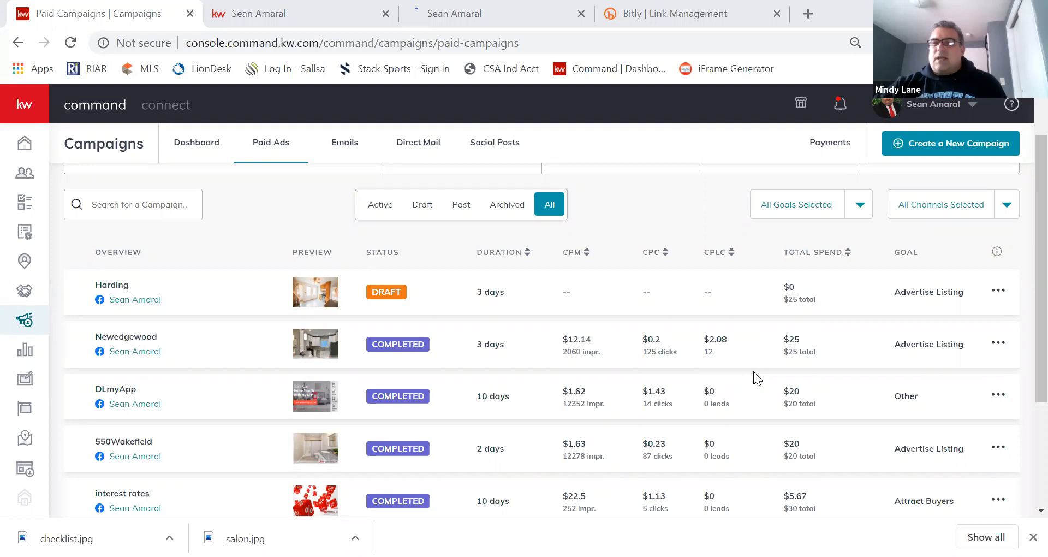
{"action": "scroll", "coordinate": [753, 371], "scroll_direction": "up", "scroll_amount": 1}
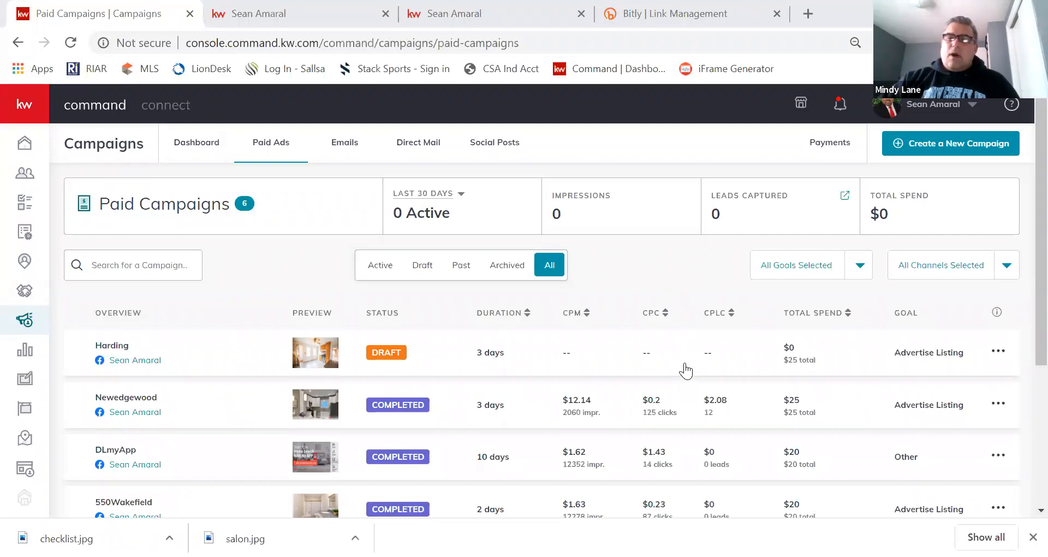
{"action": "scroll", "coordinate": [709, 348], "scroll_direction": "down", "scroll_amount": 1}
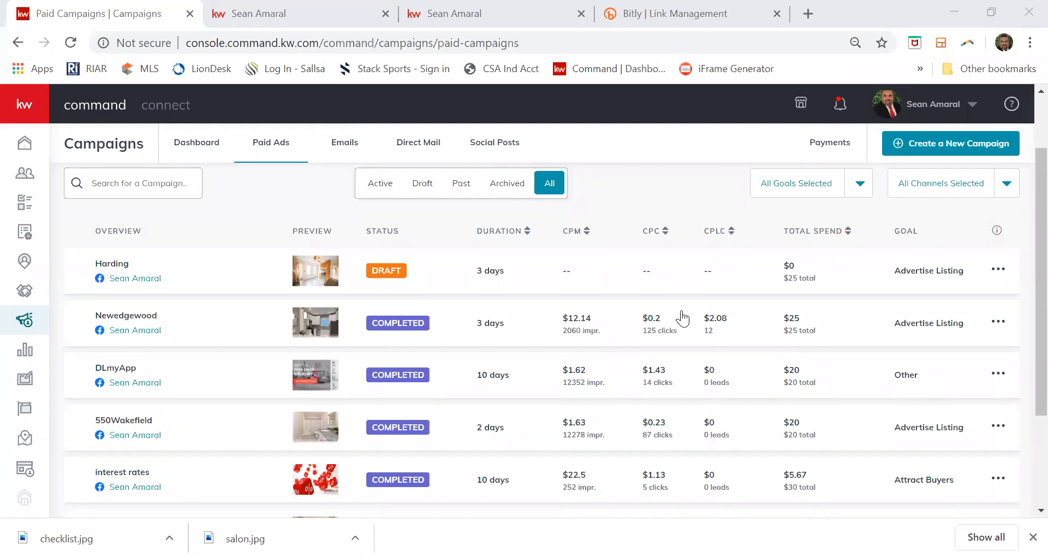
{"action": "scroll", "coordinate": [683, 318], "scroll_direction": "down", "scroll_amount": 1}
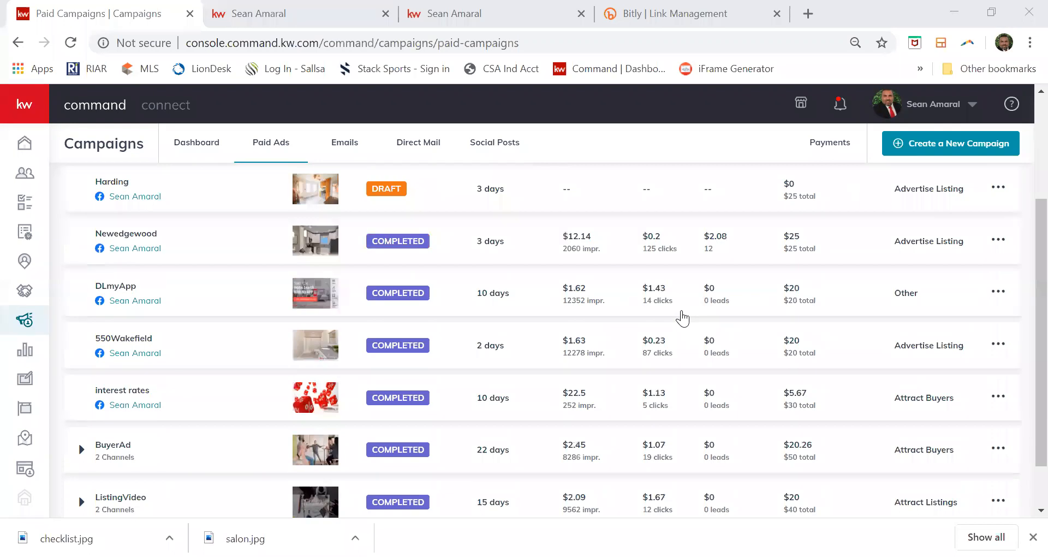
{"action": "scroll", "coordinate": [682, 318], "scroll_direction": "up", "scroll_amount": 1}
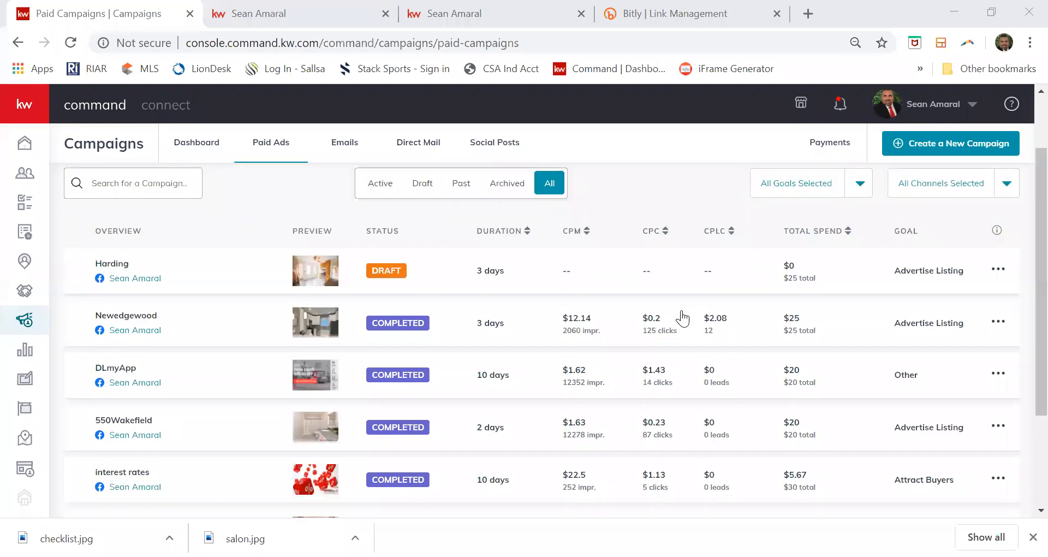
{"action": "scroll", "coordinate": [682, 318], "scroll_direction": "up", "scroll_amount": 1}
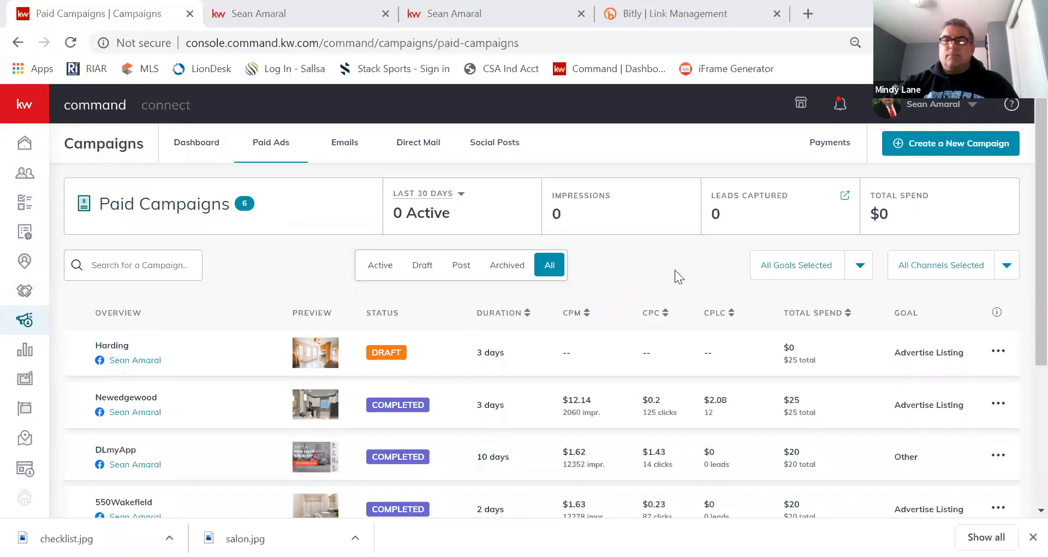
{"action": "scroll", "coordinate": [674, 270], "scroll_direction": "down", "scroll_amount": 2}
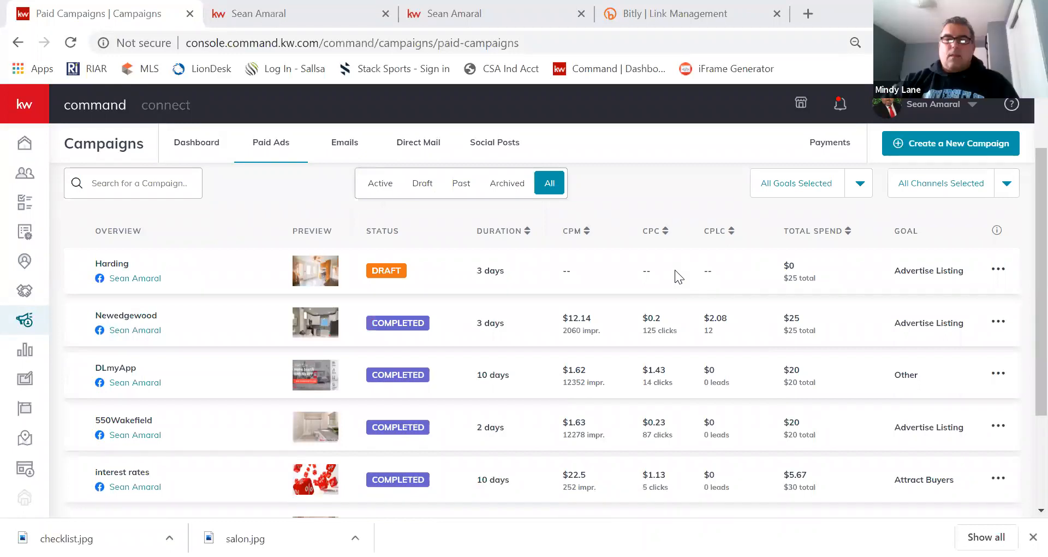
{"action": "scroll", "coordinate": [674, 270], "scroll_direction": "up", "scroll_amount": 2}
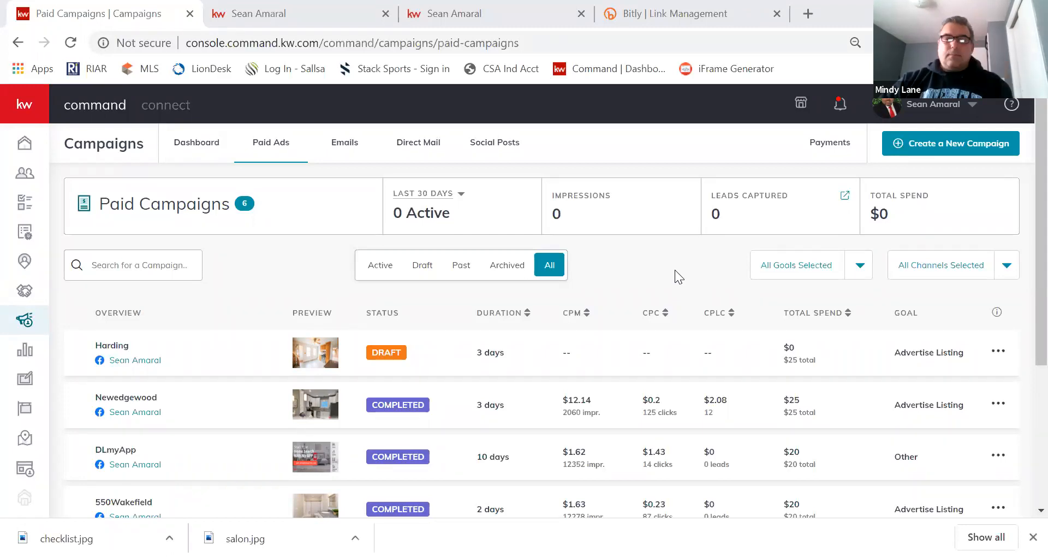
{"action": "scroll", "coordinate": [674, 269], "scroll_direction": "down", "scroll_amount": 1}
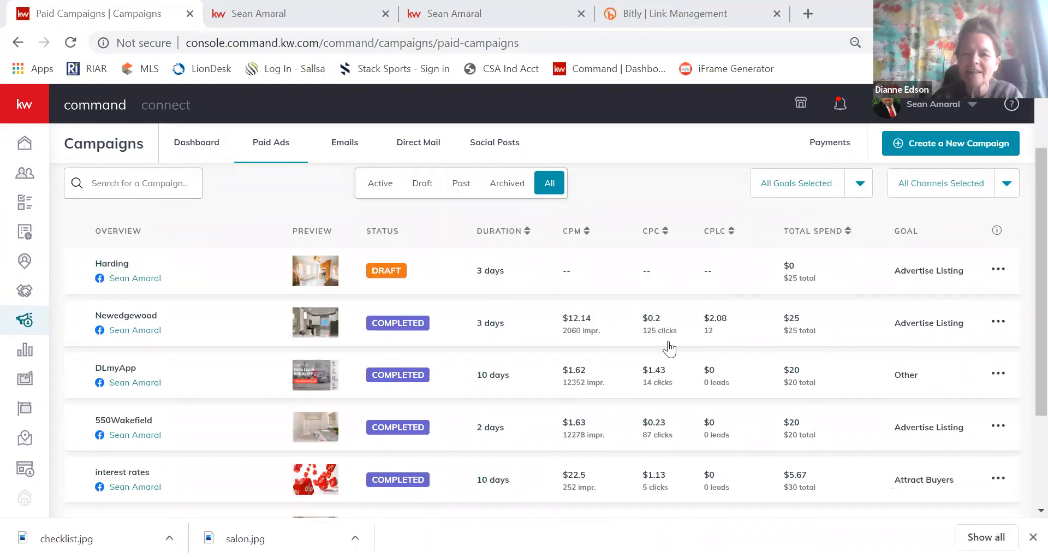
{"action": "scroll", "coordinate": [669, 348], "scroll_direction": "up", "scroll_amount": 1}
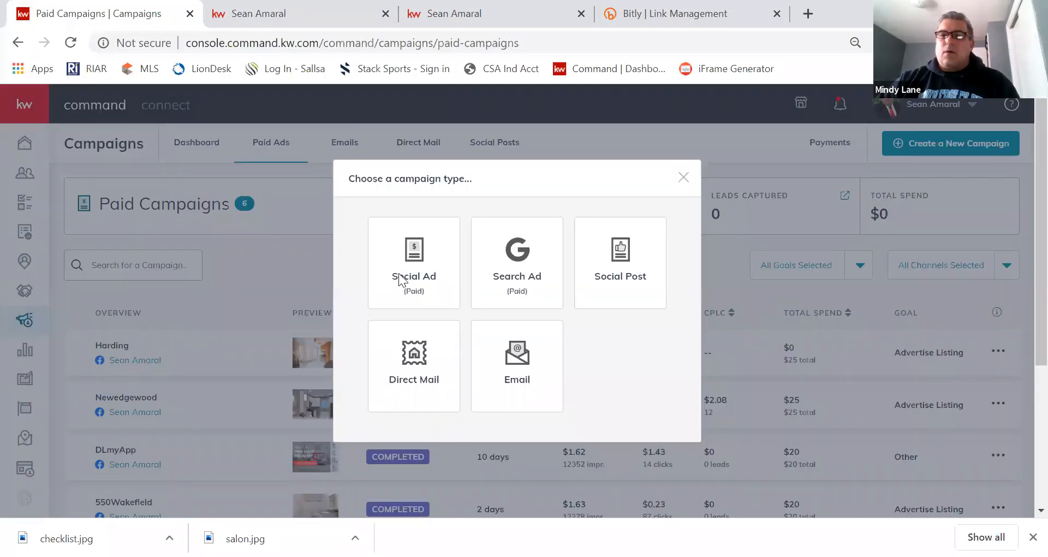
Start a Social Ad named 'hardingIG' with the Advertise Listing goal, running on Instagram only.
{"action": "left_click", "coordinate": [427, 244]}
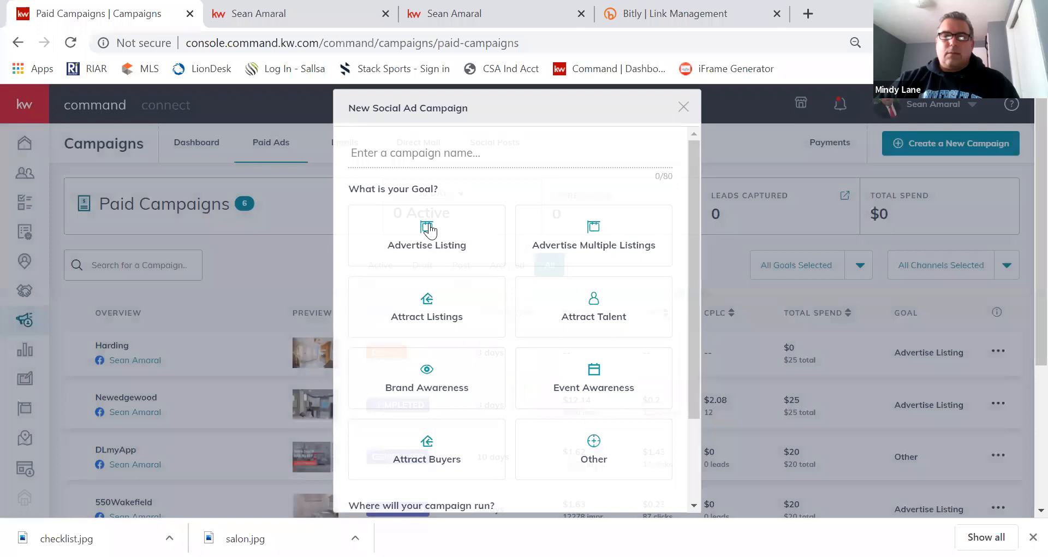
{"action": "left_click", "coordinate": [427, 225]}
{"action": "left_click", "coordinate": [431, 155]}
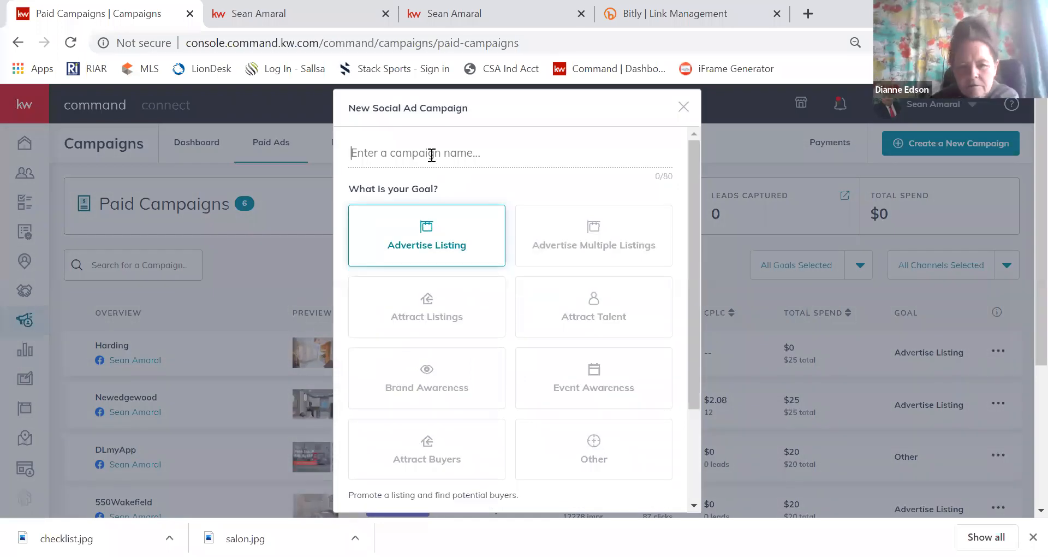
{"action": "type", "text": "hardingIG"}
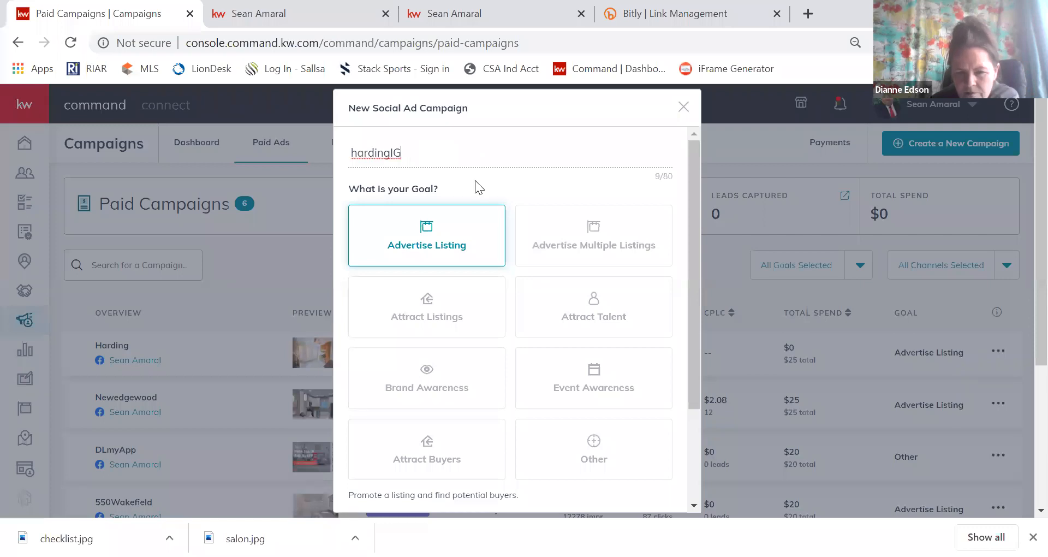
{"action": "scroll", "coordinate": [480, 246], "scroll_direction": "down", "scroll_amount": 1}
{"action": "scroll", "coordinate": [448, 349], "scroll_direction": "down", "scroll_amount": 2}
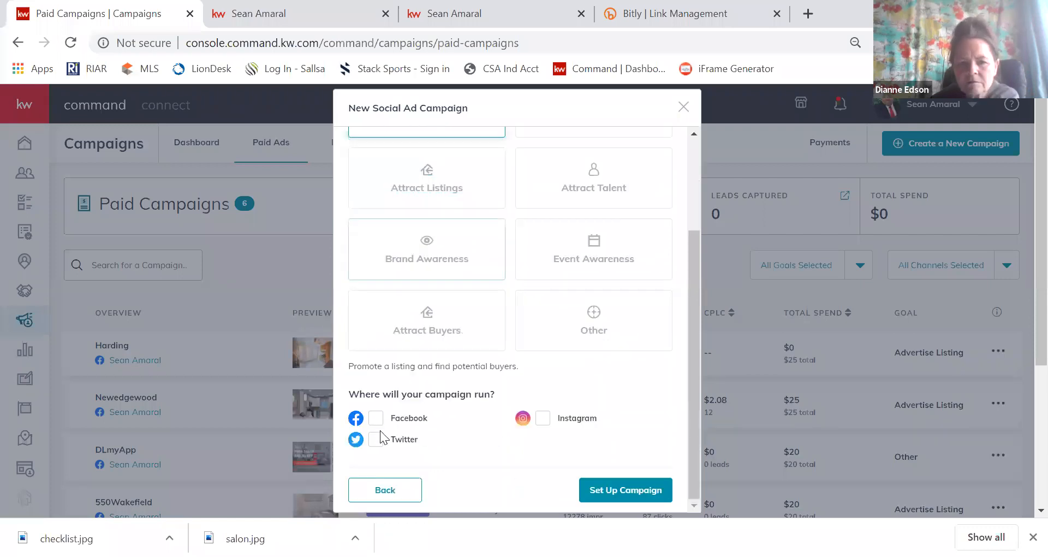
{"action": "left_click", "coordinate": [544, 418]}
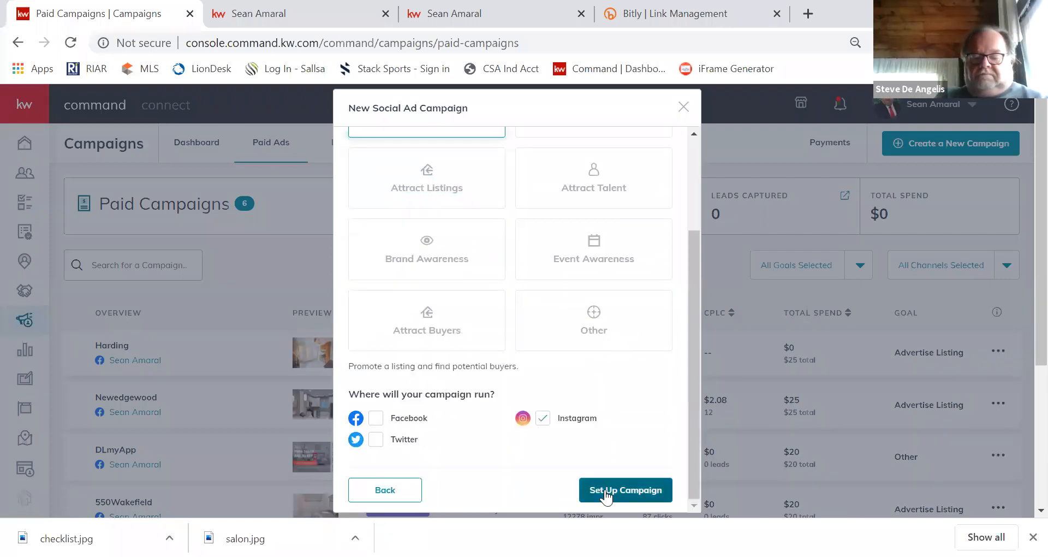
{"action": "left_click", "coordinate": [606, 492]}
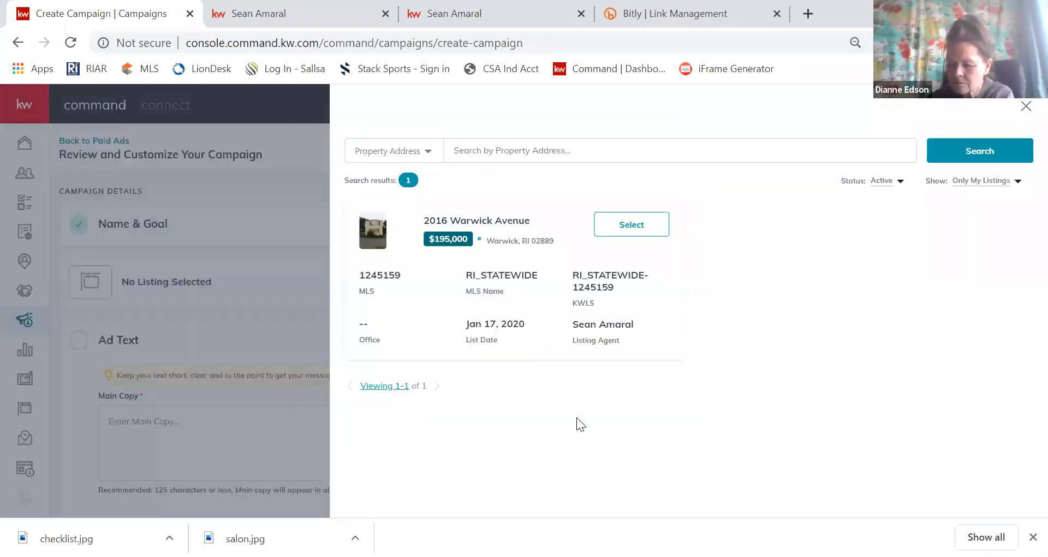
{"action": "left_click", "coordinate": [977, 181]}
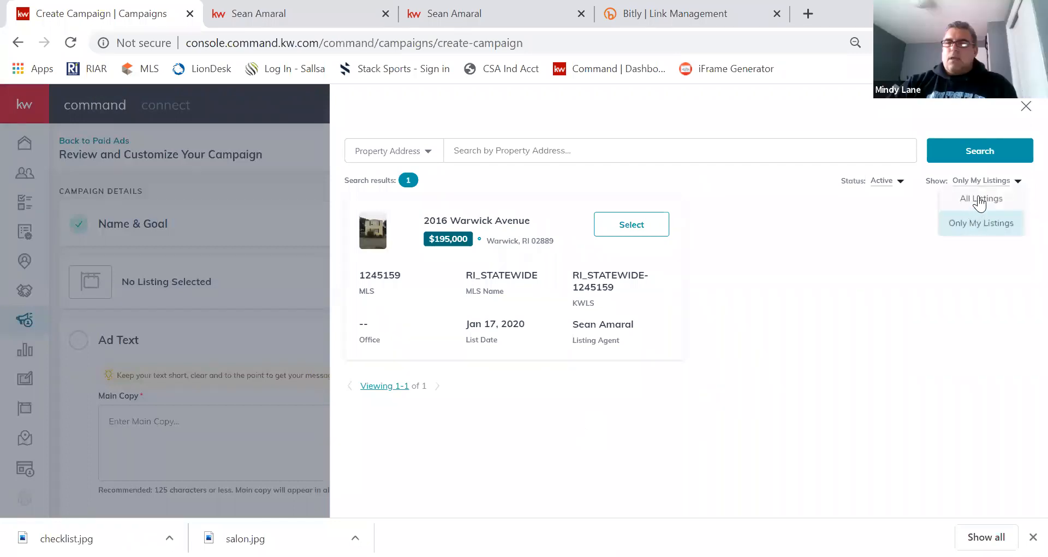
{"action": "left_click", "coordinate": [979, 199]}
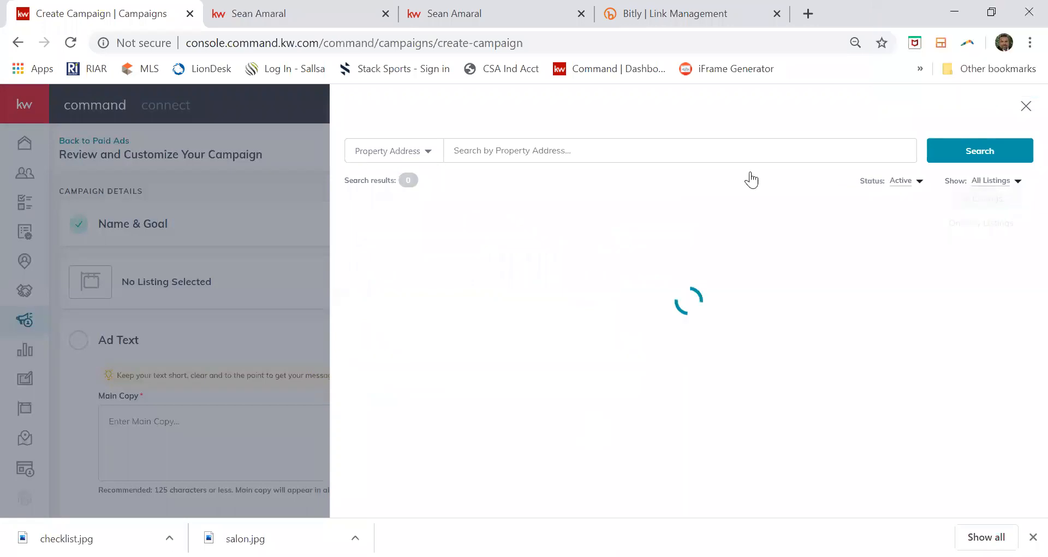
{"action": "left_click", "coordinate": [645, 152]}
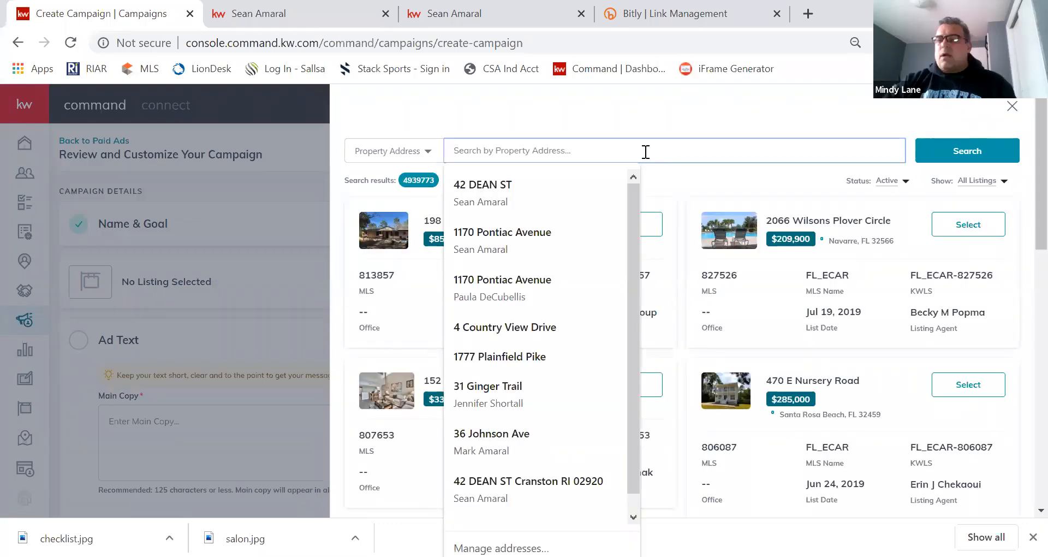
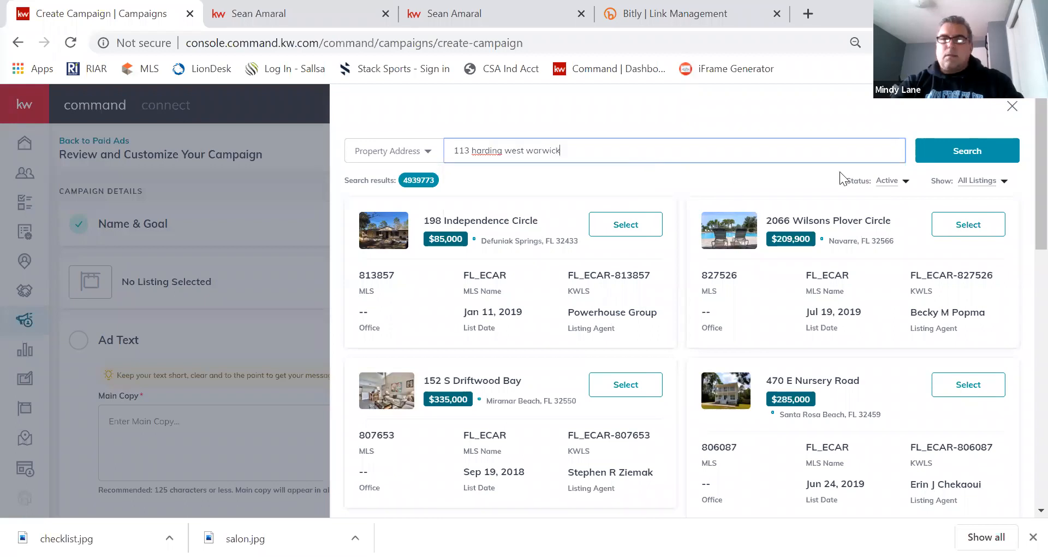
{"action": "left_click", "coordinate": [946, 151]}
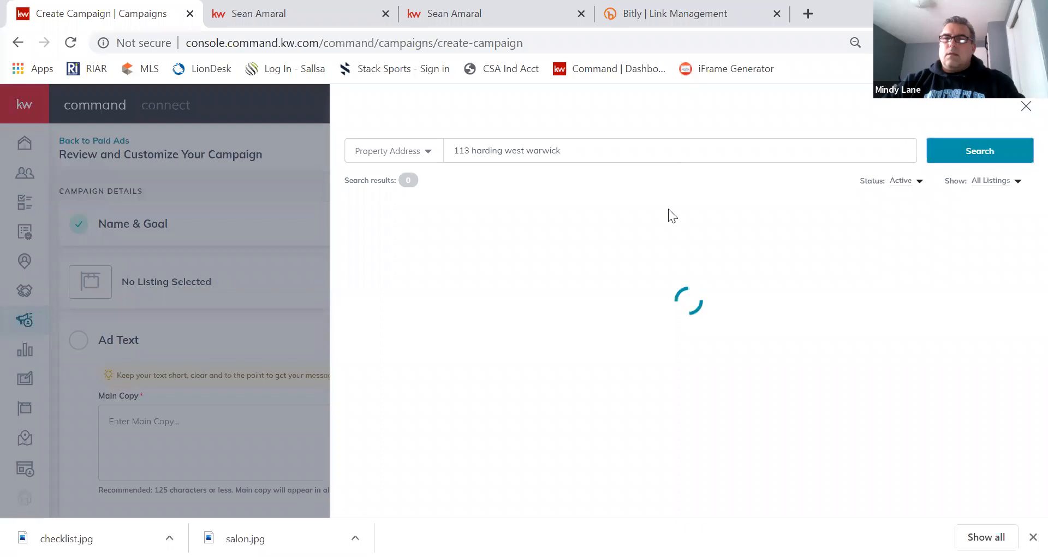
{"action": "left_click", "coordinate": [635, 227]}
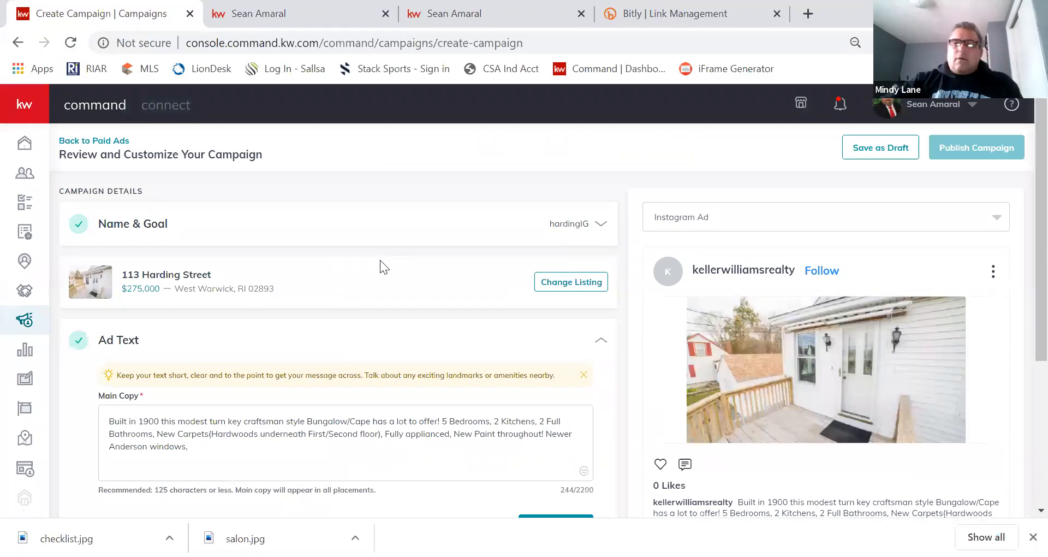
Save the listing's auto-filled ad text and bring up the Ad Media configuration.
{"action": "scroll", "coordinate": [380, 262], "scroll_direction": "down", "scroll_amount": 2}
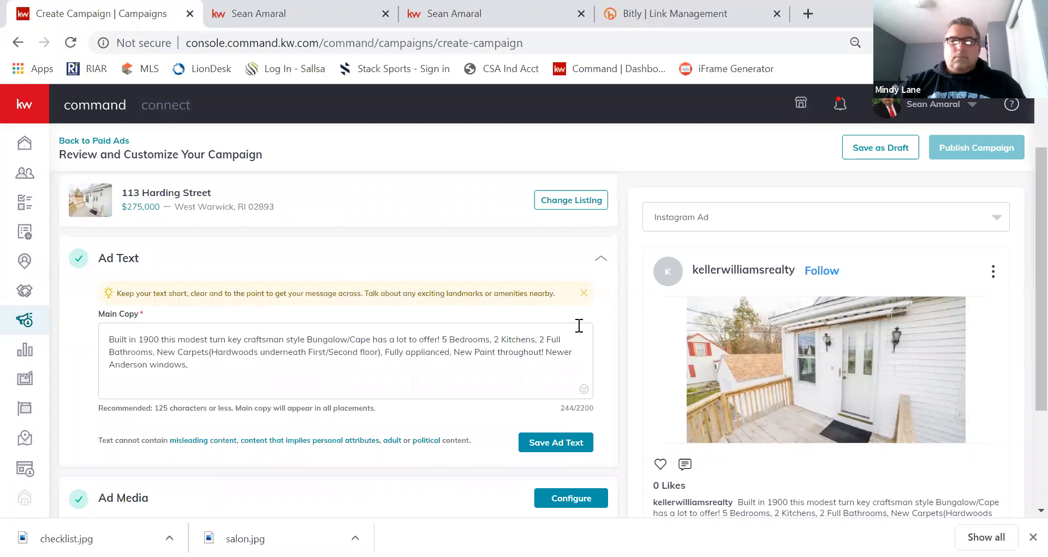
{"action": "scroll", "coordinate": [579, 326], "scroll_direction": "down", "scroll_amount": 2}
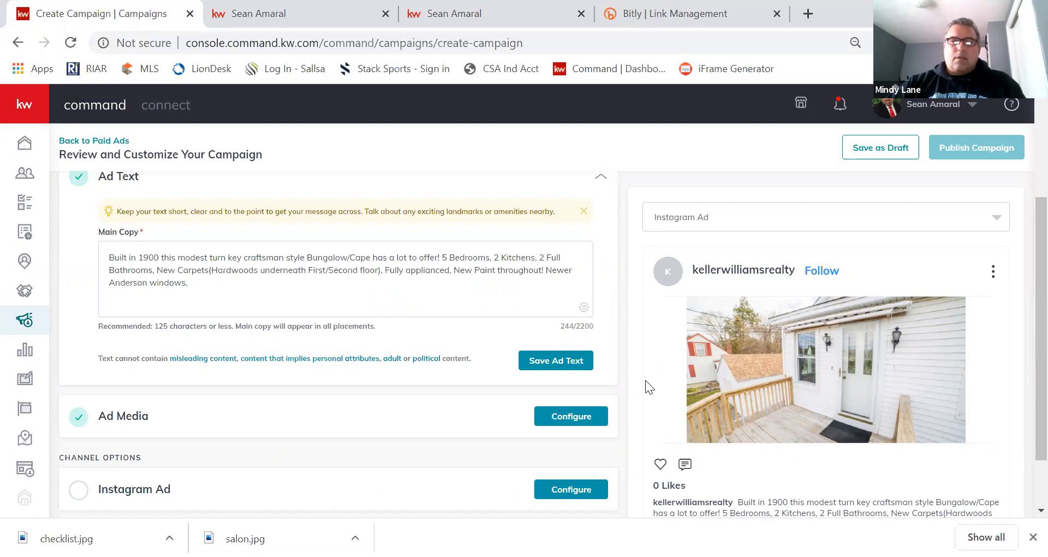
{"action": "left_click", "coordinate": [542, 360]}
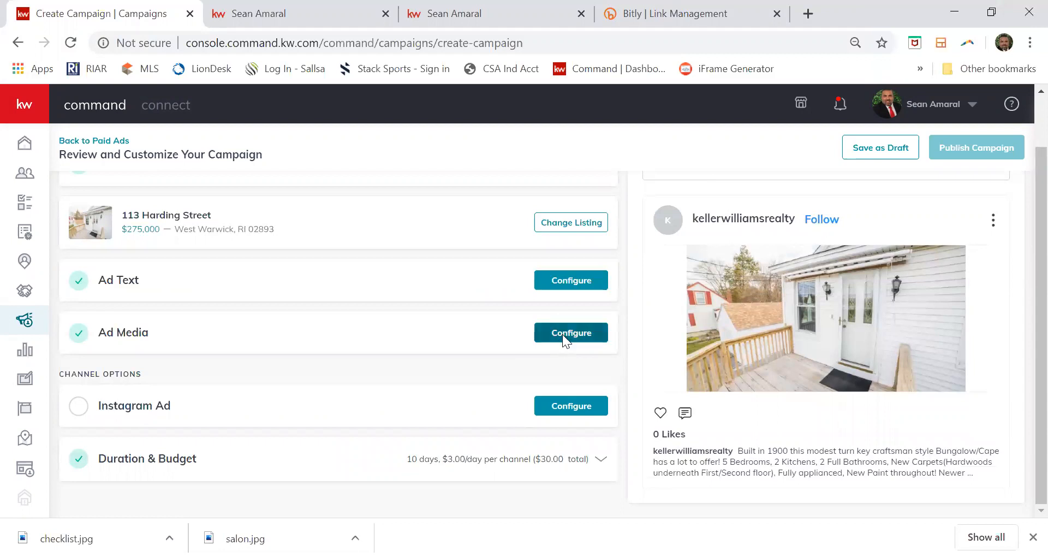
{"action": "left_click", "coordinate": [562, 335]}
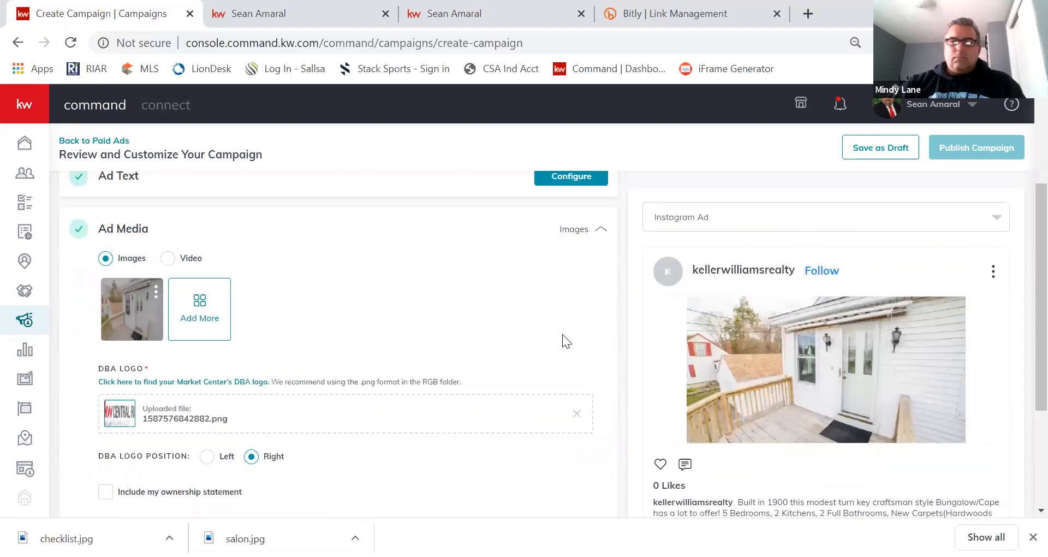
Add the listing's kitchen photo as a second ad image and save the cropped image.
{"action": "left_click", "coordinate": [200, 304]}
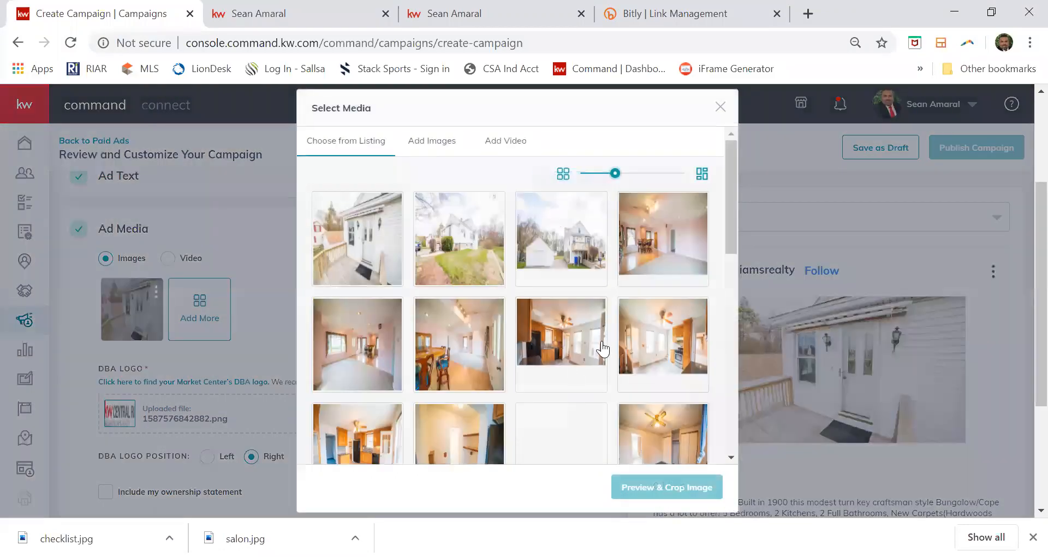
{"action": "left_click", "coordinate": [596, 351]}
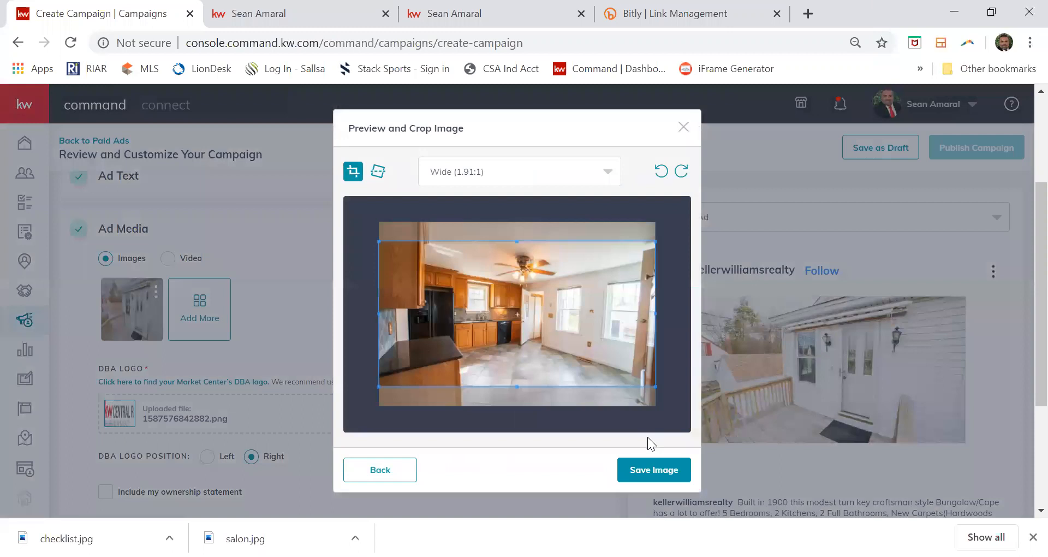
{"action": "left_click", "coordinate": [647, 464]}
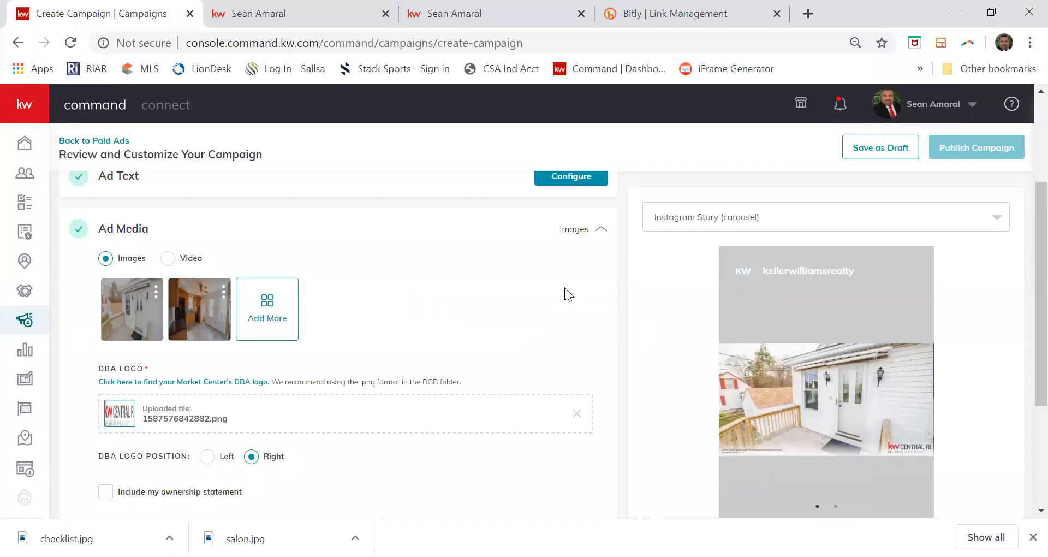
Scroll down to Channel Options and open the Instagram Ad configuration.
{"action": "scroll", "coordinate": [564, 287], "scroll_direction": "down", "scroll_amount": 2}
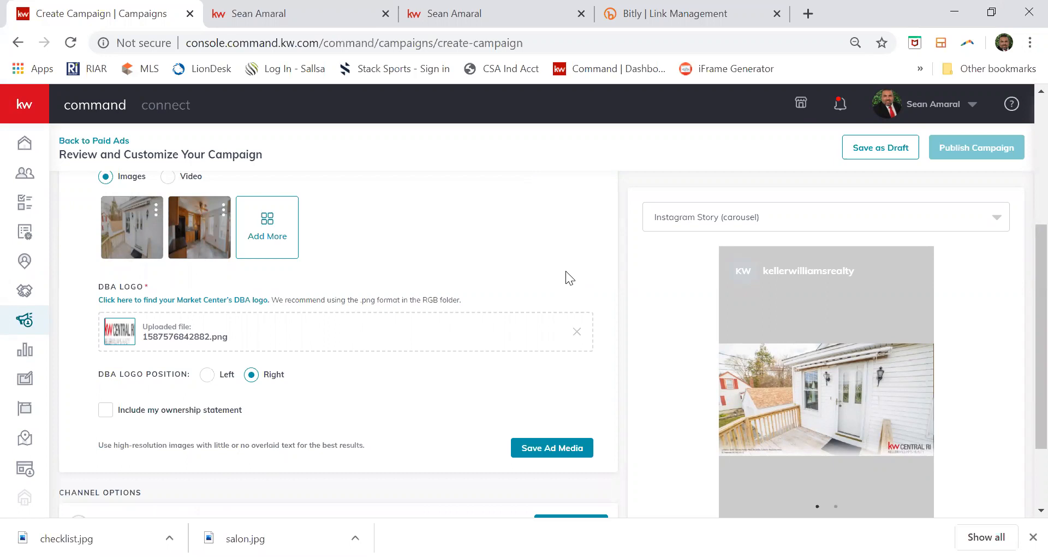
{"action": "scroll", "coordinate": [566, 271], "scroll_direction": "down", "scroll_amount": 2}
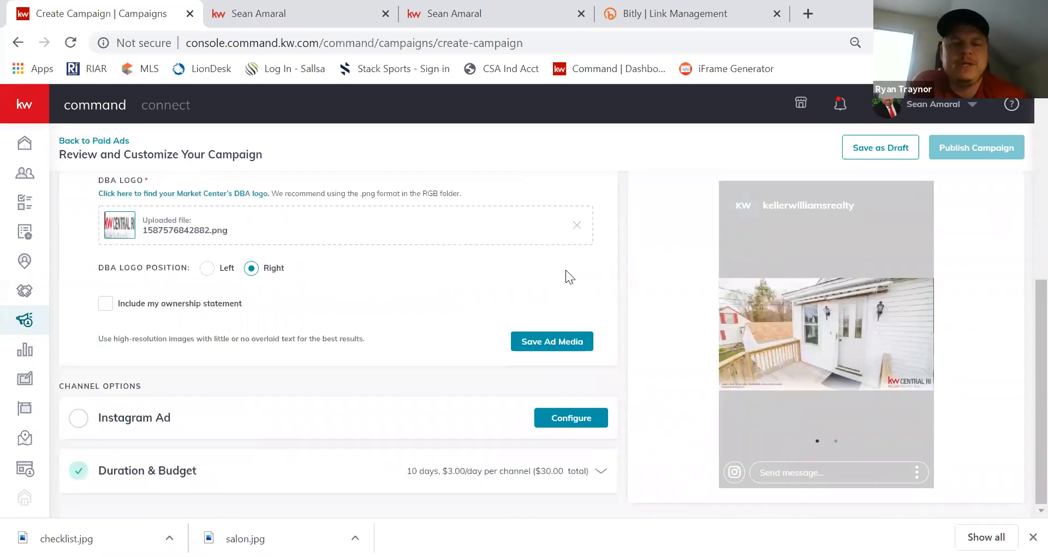
{"action": "left_click", "coordinate": [73, 419]}
Choose the agent's realtor page and set the ad position to Instagram Story.
{"action": "left_click", "coordinate": [422, 207]}
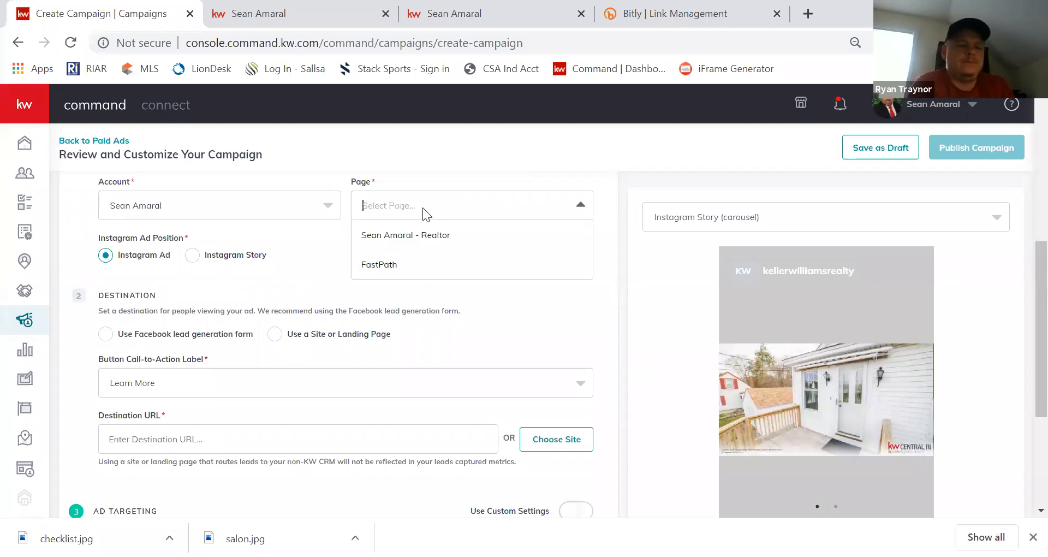
{"action": "left_click", "coordinate": [421, 230]}
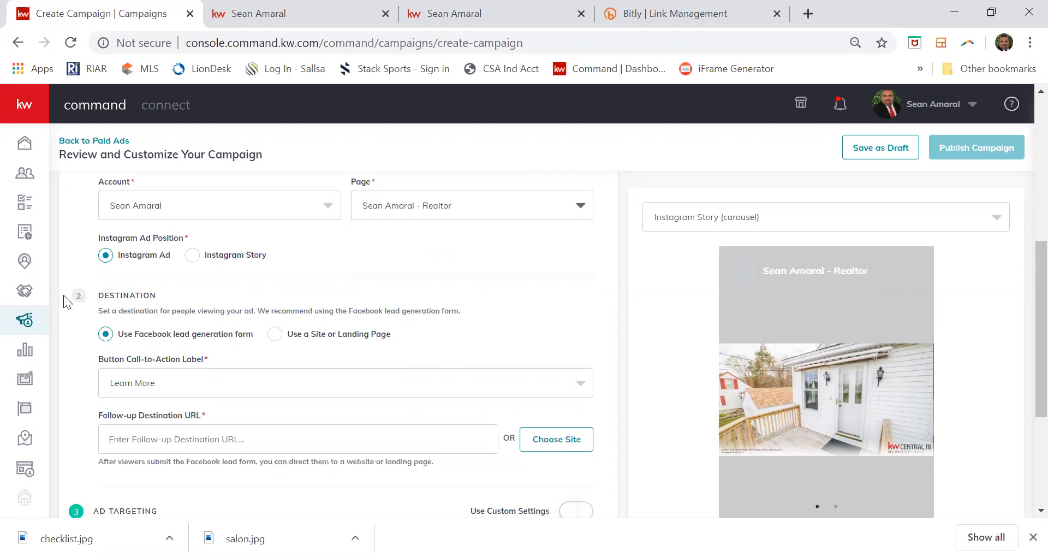
{"action": "left_click", "coordinate": [191, 256]}
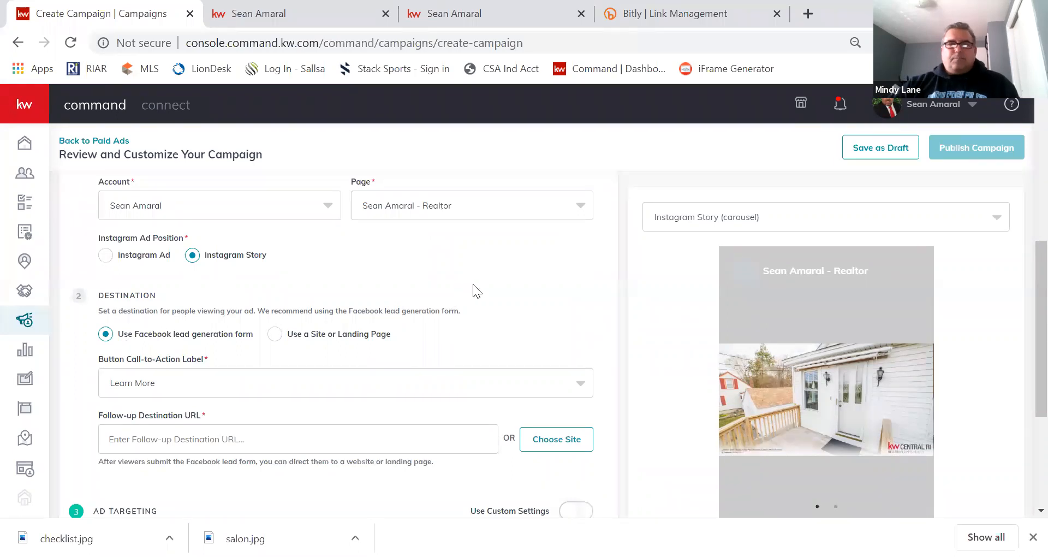
{"action": "scroll", "coordinate": [473, 284], "scroll_direction": "down", "scroll_amount": 2}
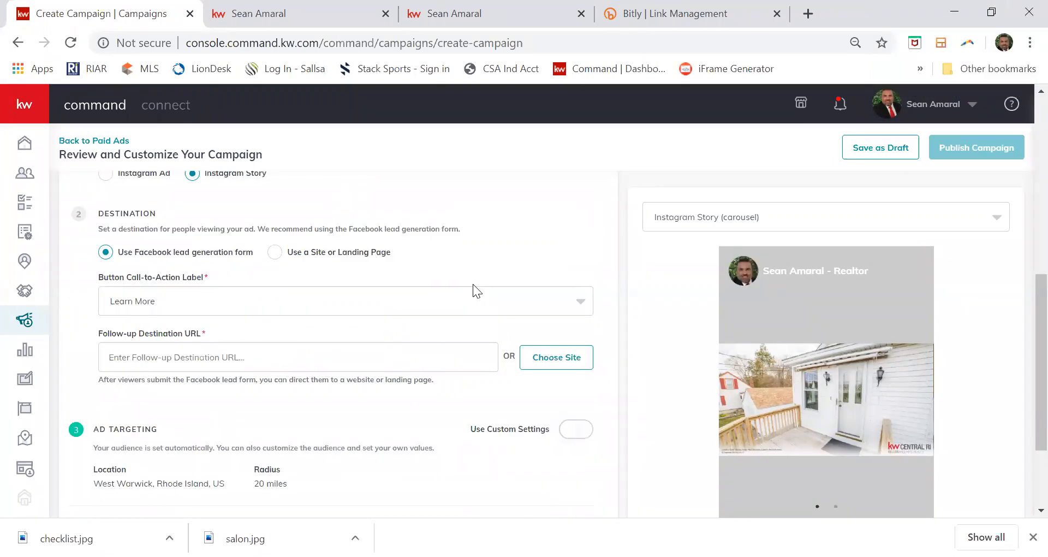
{"action": "left_click", "coordinate": [358, 356]}
{"action": "type", "text": "https://"}
{"action": "right_click", "coordinate": [358, 358]}
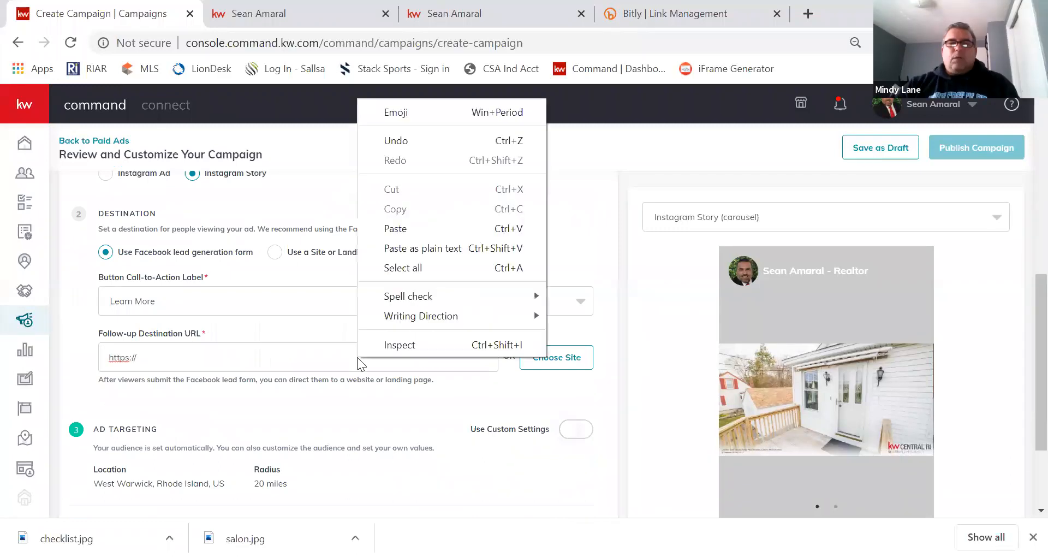
{"action": "left_click", "coordinate": [404, 229]}
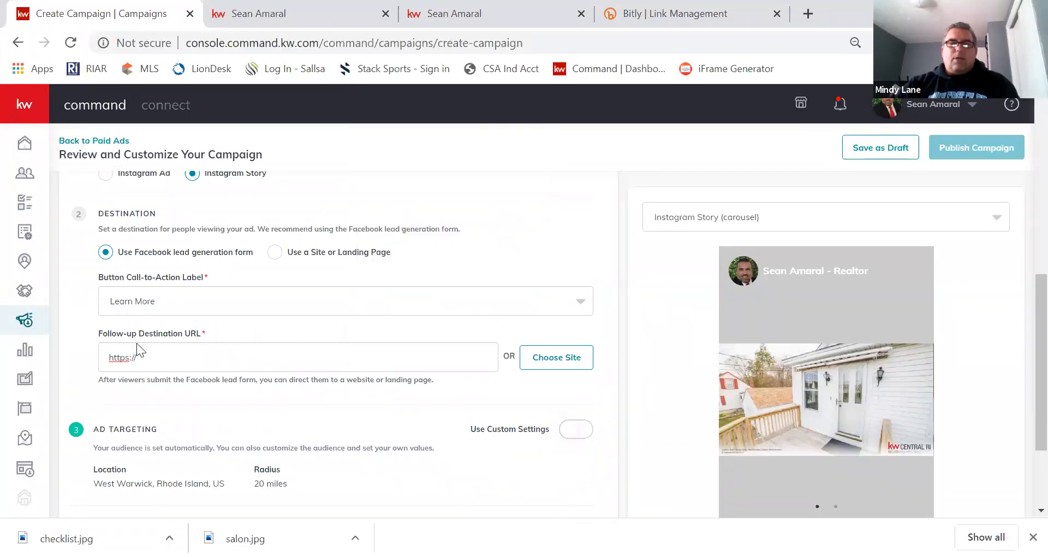
{"action": "type", "text": "https://bit.ly/2XWio2r"}
{"action": "left_click_drag", "start_coordinate": [137, 359], "coordinate": [90, 358]}
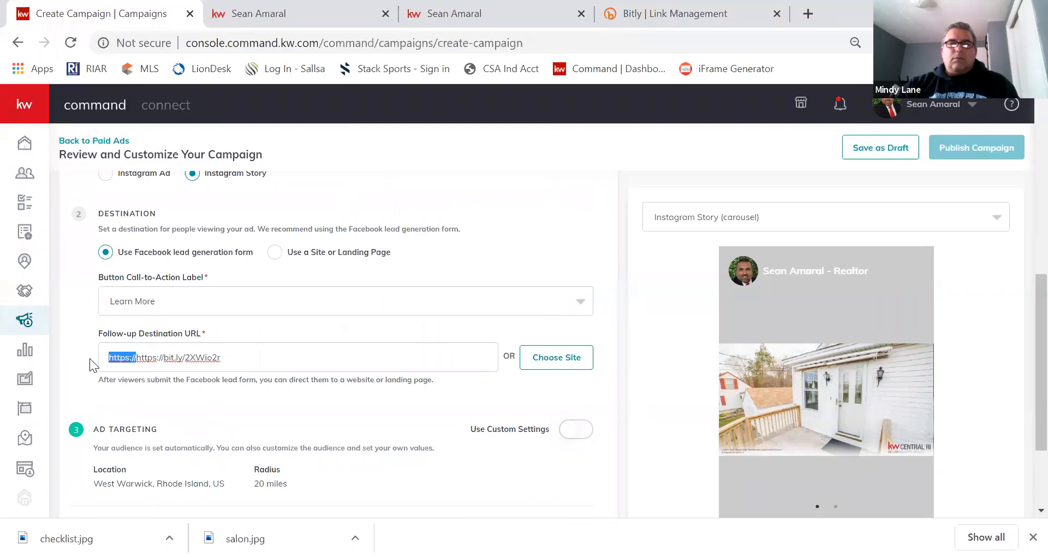
{"action": "key", "text": "BackSpace"}
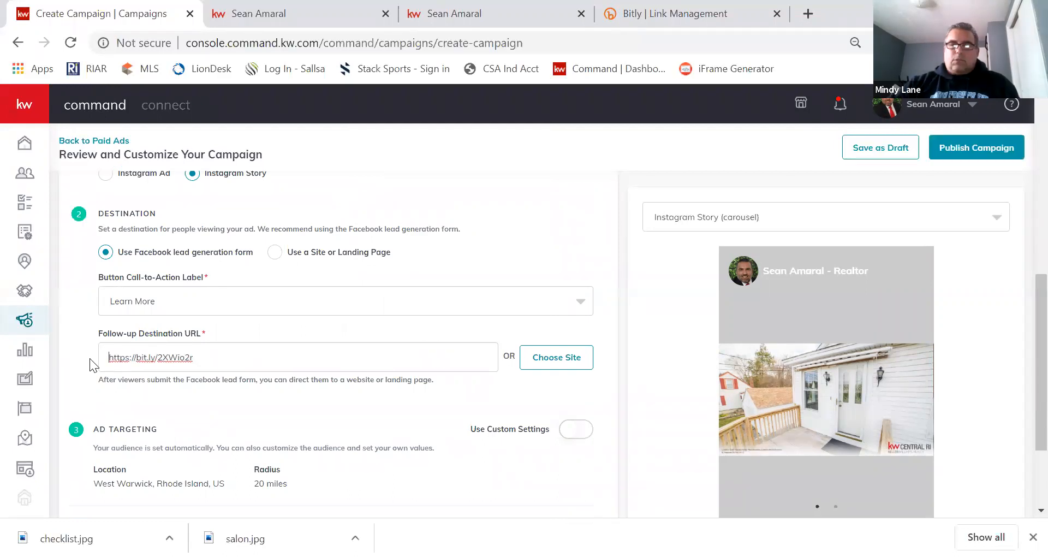
{"action": "left_click", "coordinate": [317, 400]}
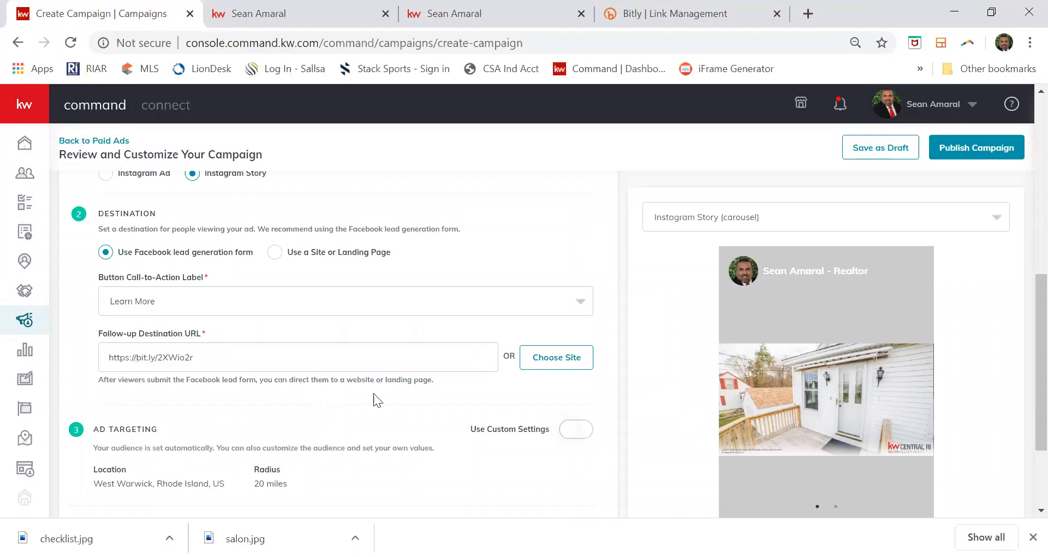
{"action": "scroll", "coordinate": [396, 391], "scroll_direction": "down", "scroll_amount": 1}
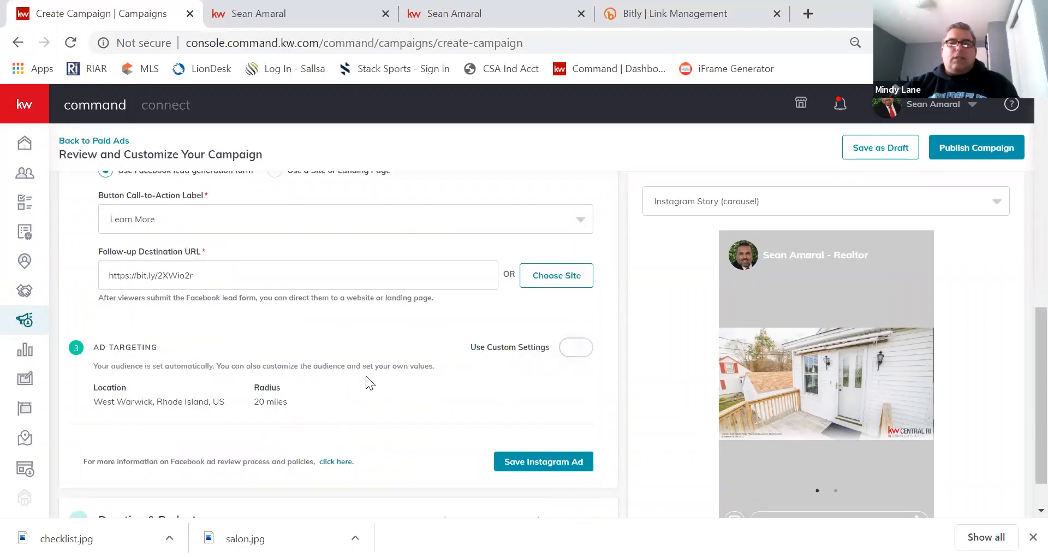
{"action": "left_click", "coordinate": [532, 462]}
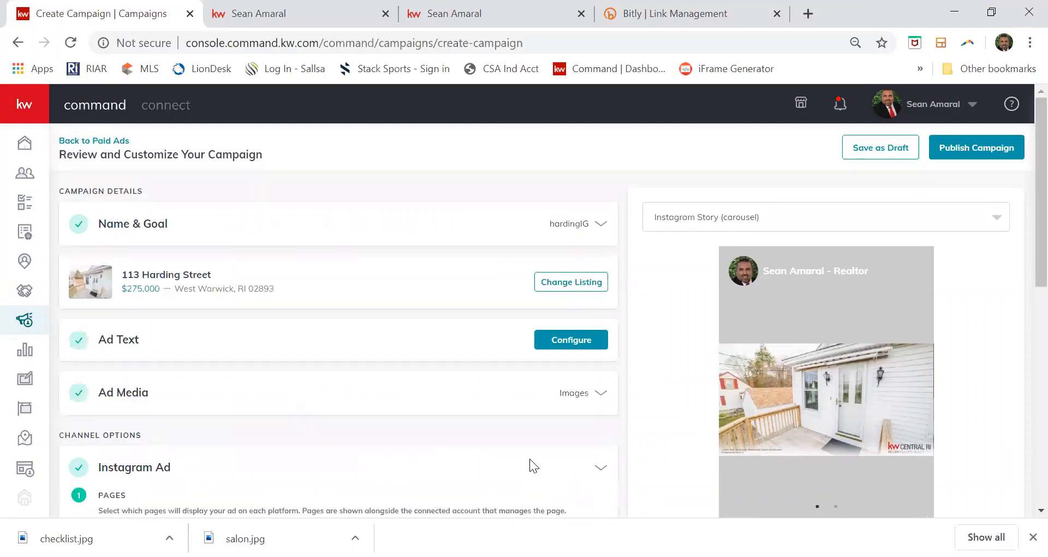
Set the end date to April 26, 2020 and the total budget to $25, then save Duration & Budget.
{"action": "scroll", "coordinate": [462, 417], "scroll_direction": "down", "scroll_amount": 2}
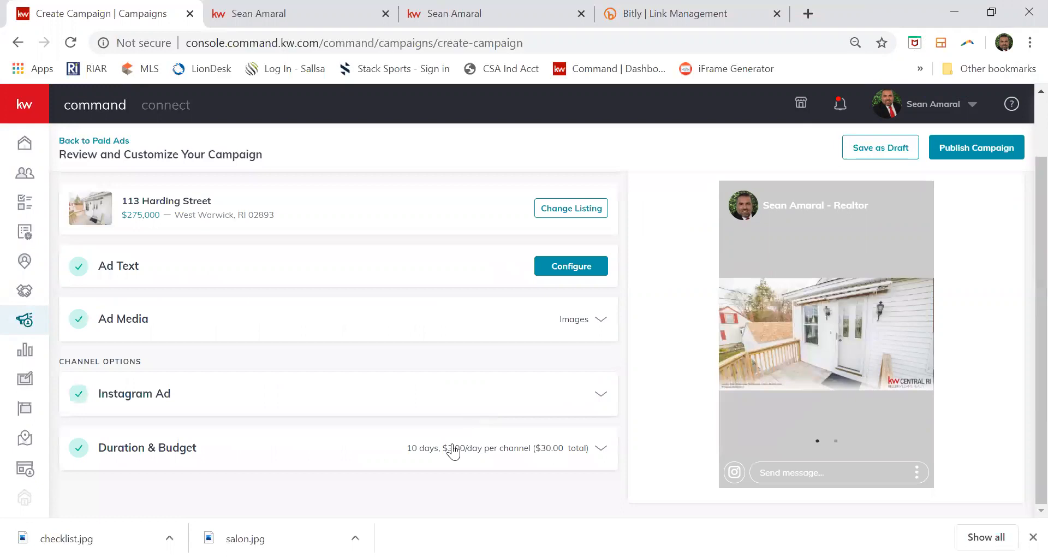
{"action": "left_click", "coordinate": [449, 456]}
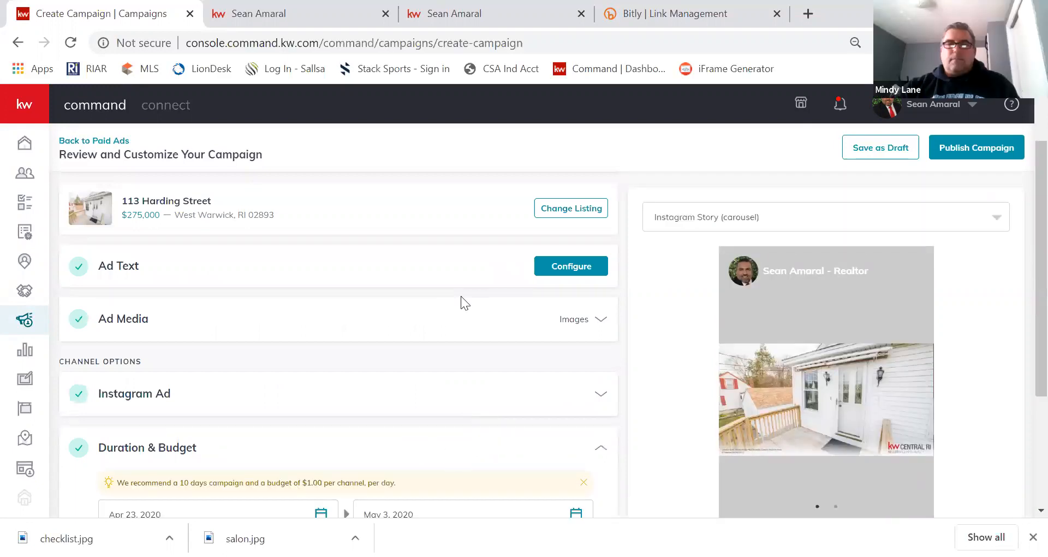
{"action": "scroll", "coordinate": [311, 360], "scroll_direction": "down", "scroll_amount": 3}
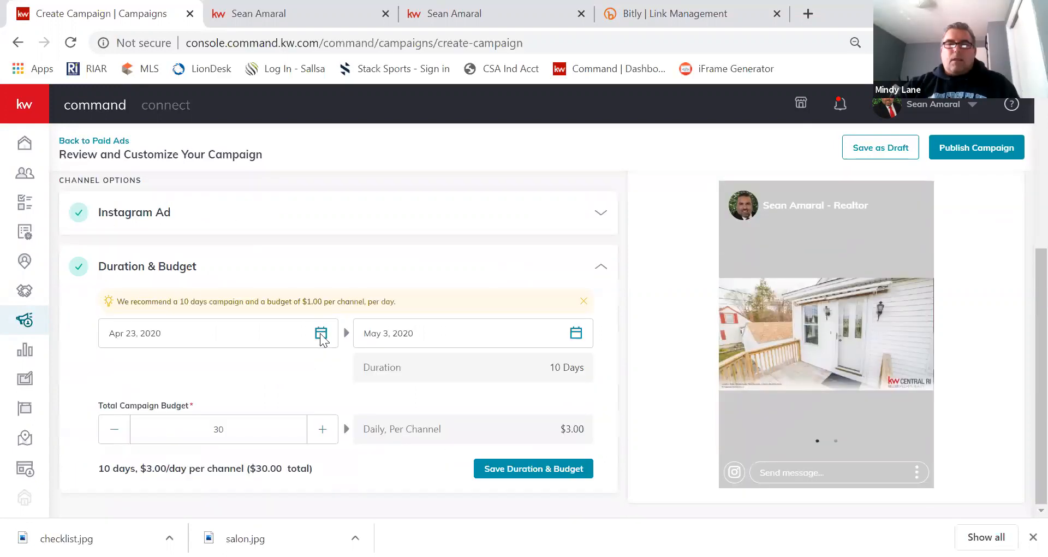
{"action": "left_click", "coordinate": [574, 334]}
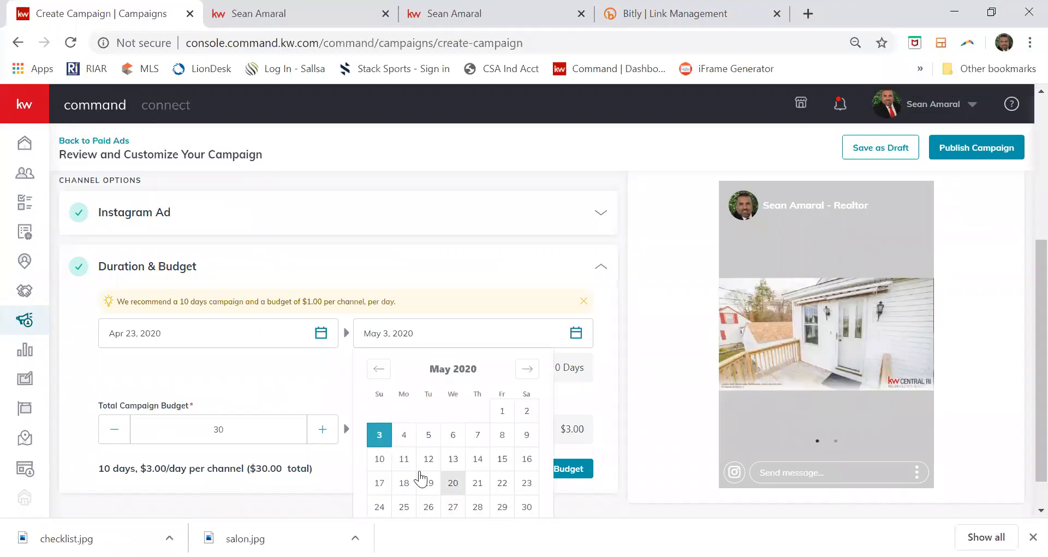
{"action": "left_click", "coordinate": [379, 369]}
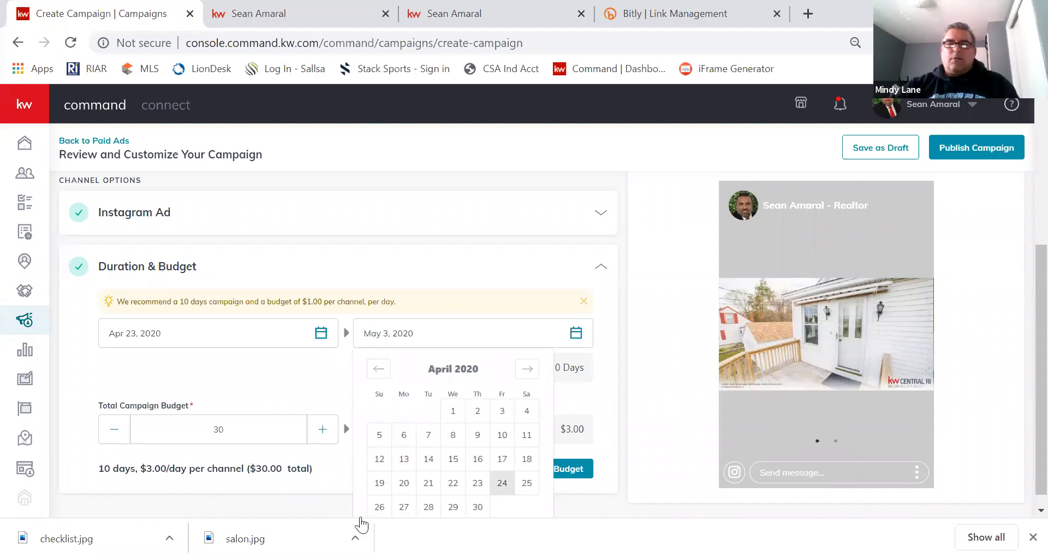
{"action": "left_click", "coordinate": [379, 507]}
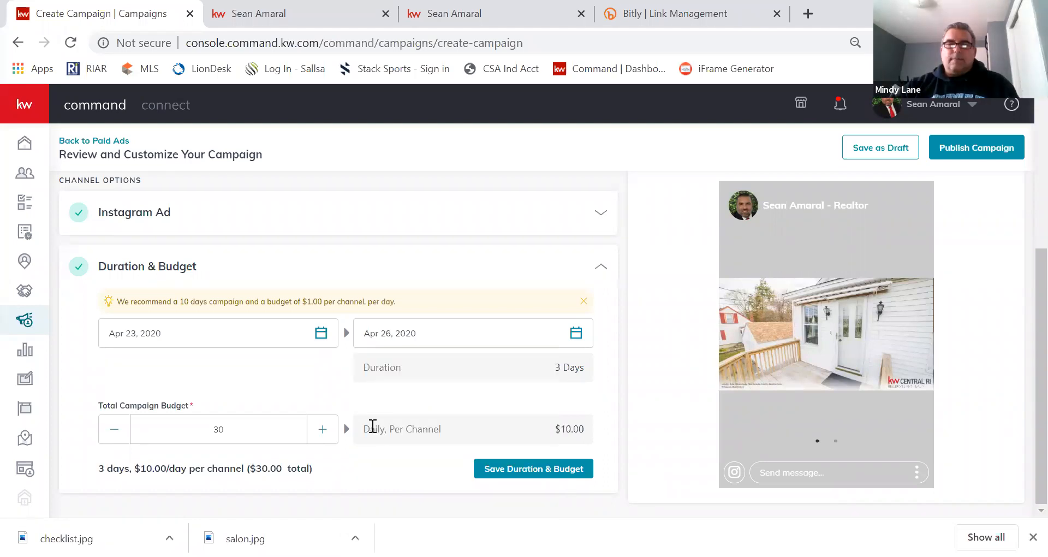
{"action": "left_click_drag", "start_coordinate": [234, 428], "coordinate": [124, 425]}
{"action": "type", "text": "2"}
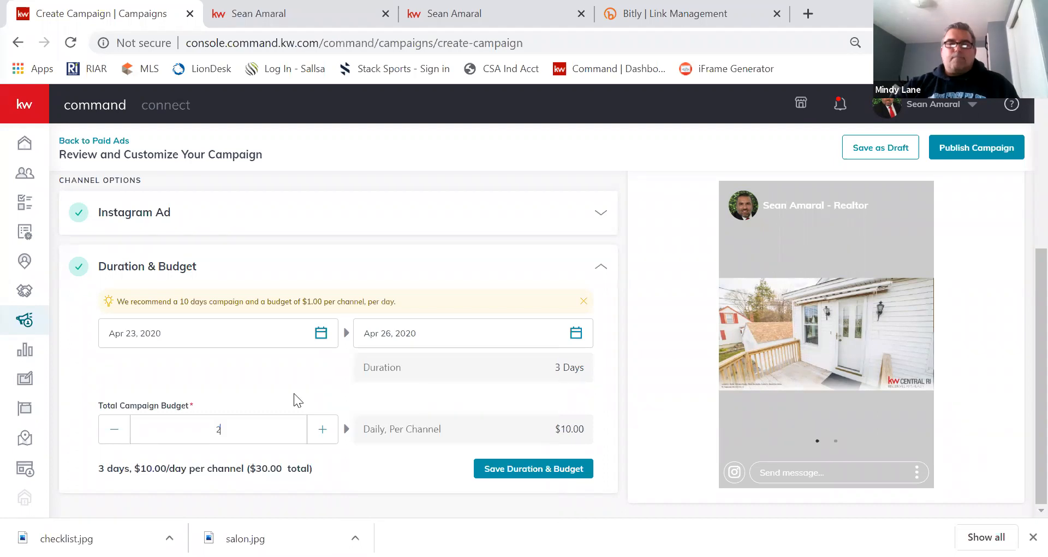
{"action": "type", "text": "5"}
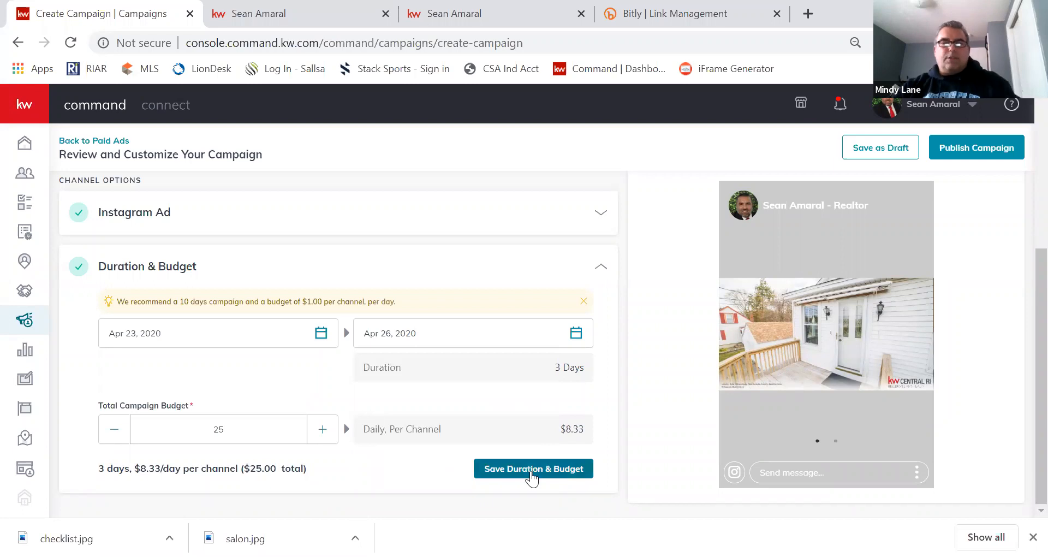
{"action": "left_click", "coordinate": [532, 470]}
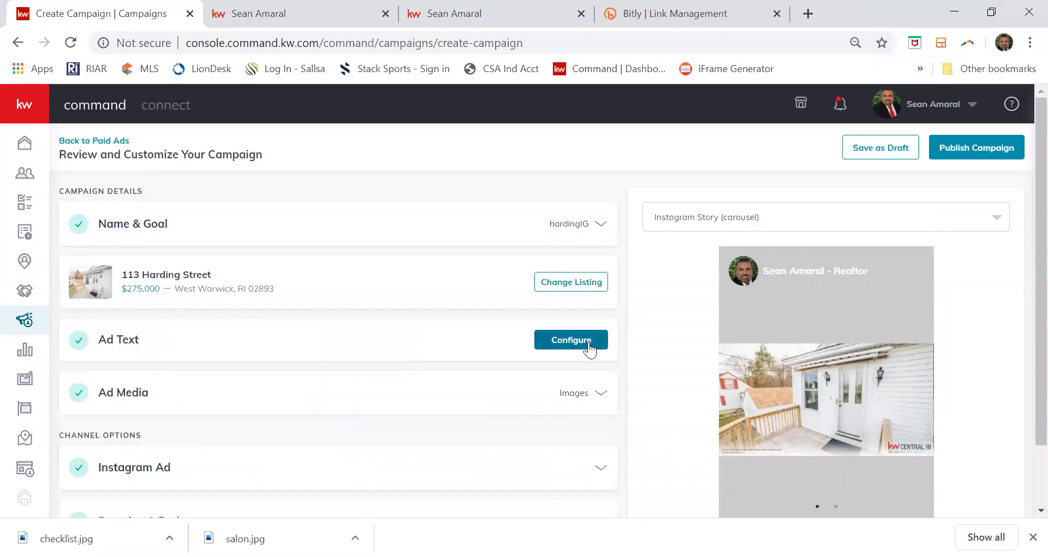
Delete the ad copy from 'New Carpets' onward so it ends at '2 Full Bathrooms.' and save it.
{"action": "left_click", "coordinate": [589, 341]}
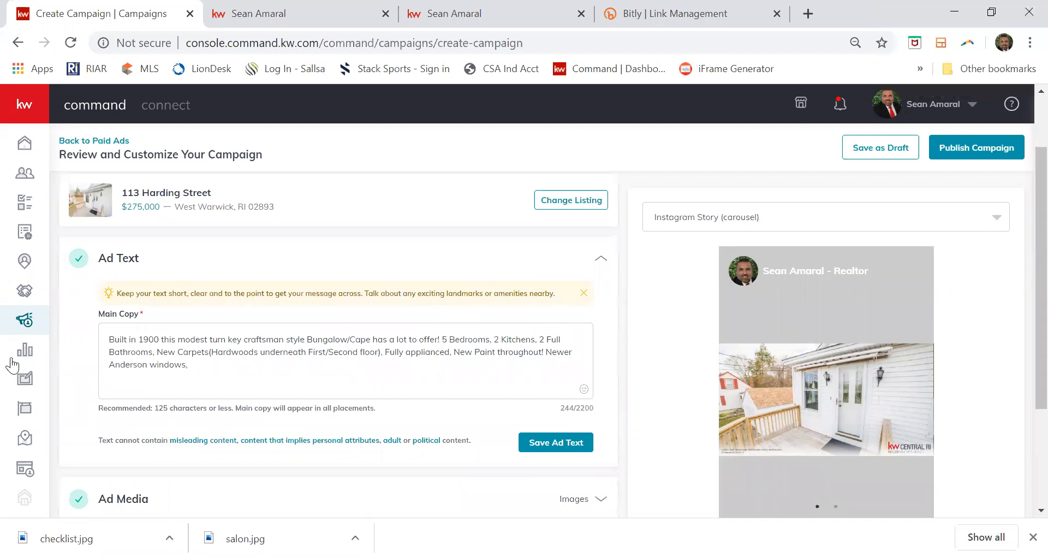
{"action": "left_click", "coordinate": [156, 352]}
{"action": "left_click", "coordinate": [240, 366], "text": "shift"}
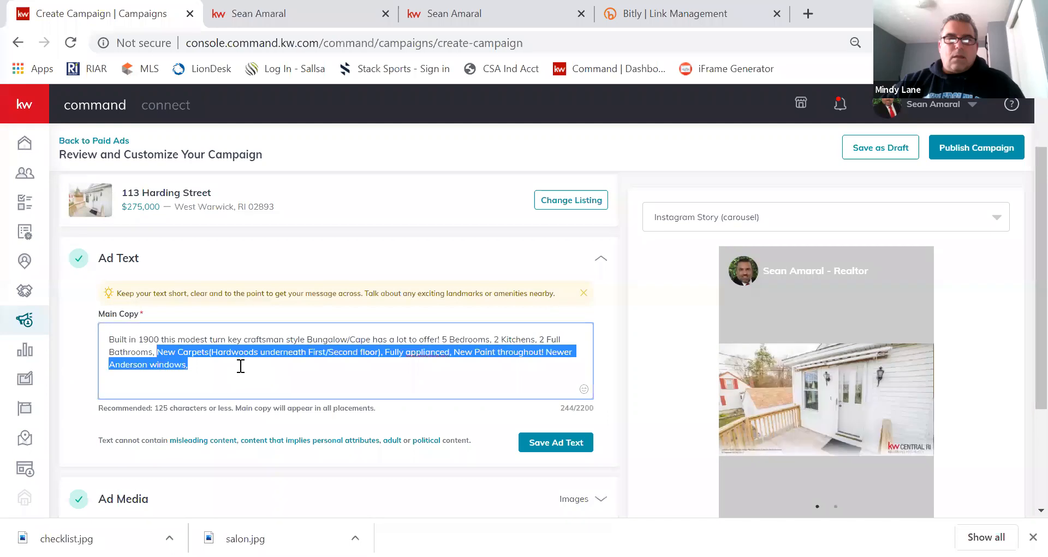
{"action": "key", "text": "BackSpace"}
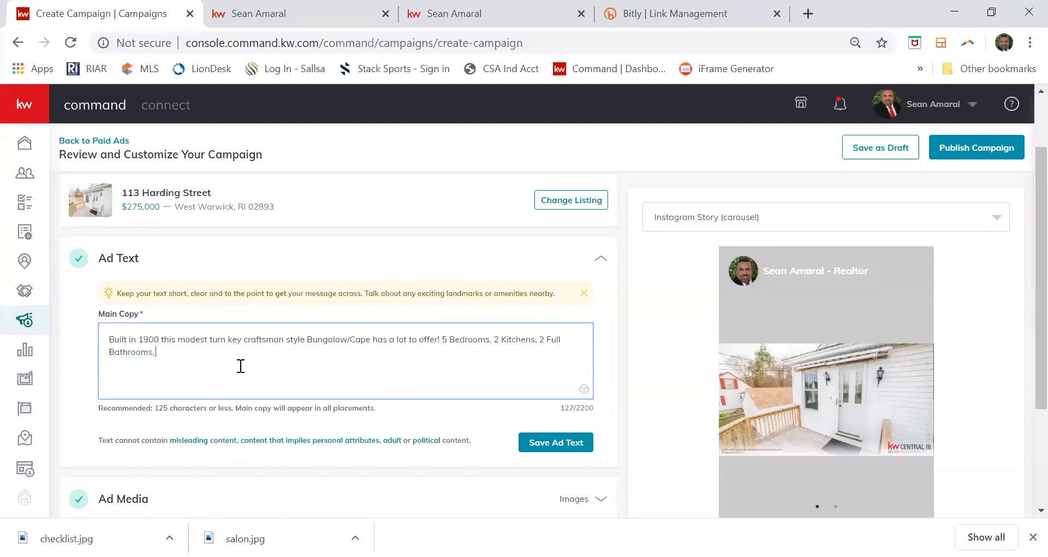
{"action": "left_click", "coordinate": [539, 443]}
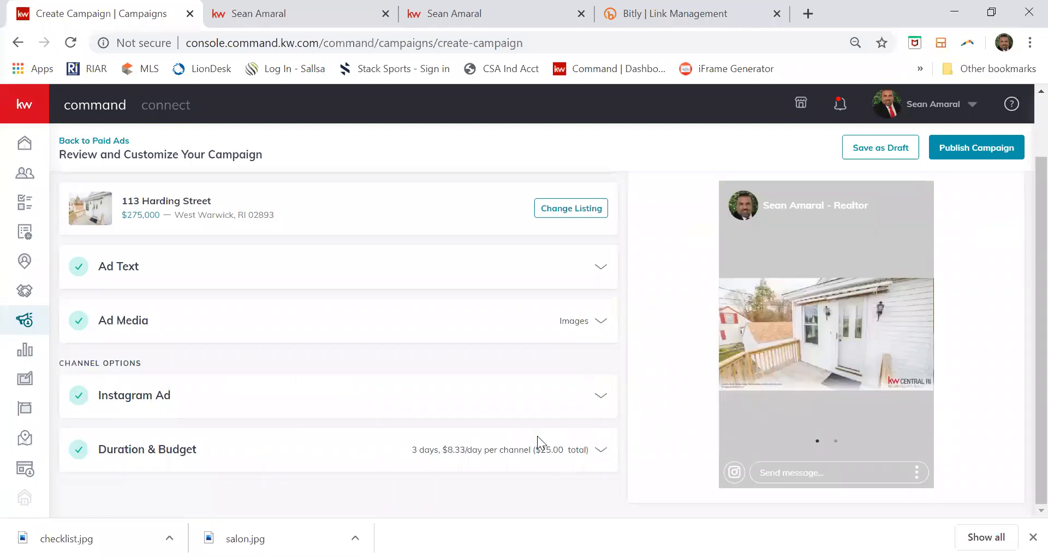
Publish the hardingIG Instagram campaign with the saved card: 3 days, $25 total.
{"action": "scroll", "coordinate": [467, 282], "scroll_direction": "up", "scroll_amount": 1}
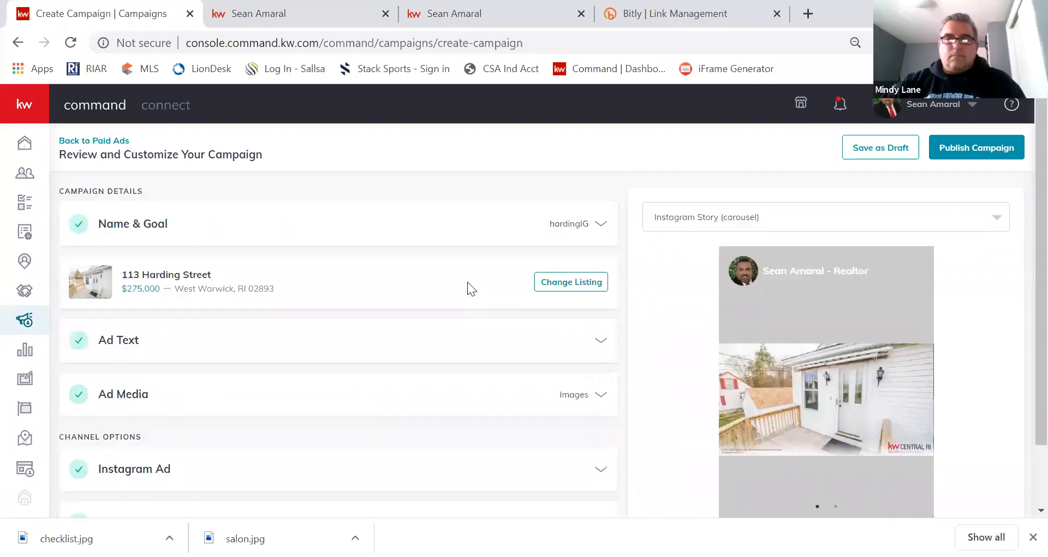
{"action": "left_click", "coordinate": [978, 151]}
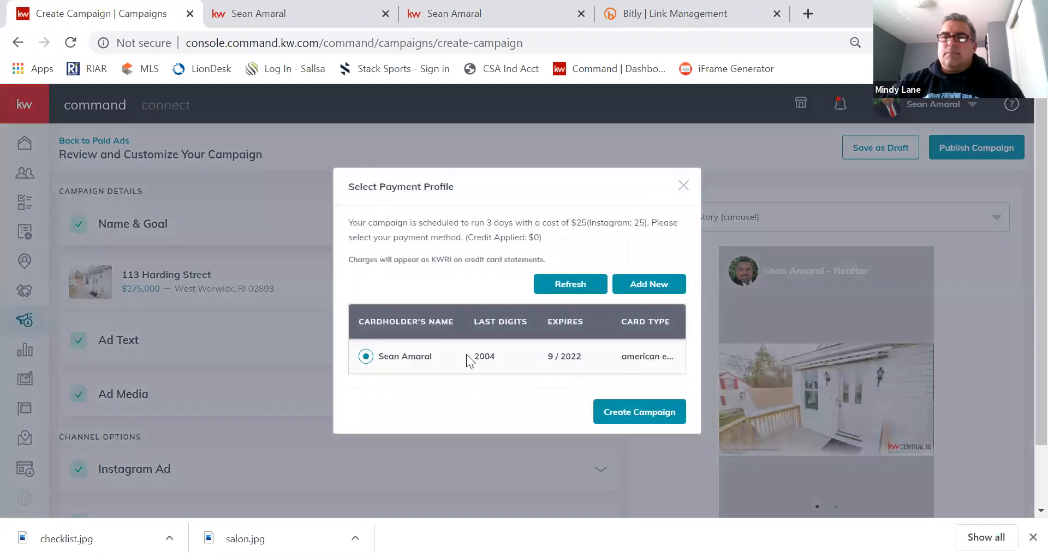
{"action": "left_click", "coordinate": [637, 416]}
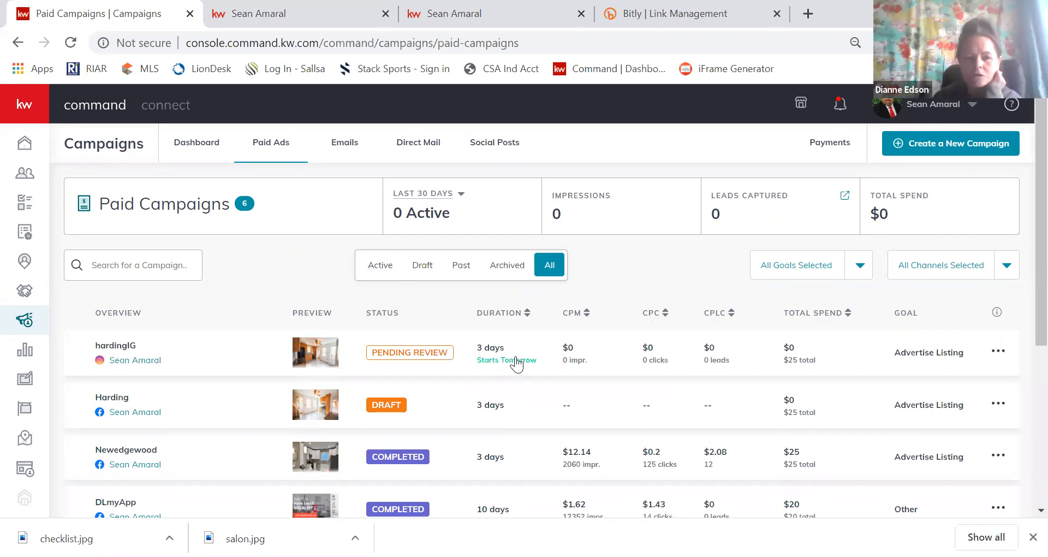
{"action": "scroll", "coordinate": [516, 363], "scroll_direction": "down", "scroll_amount": 2}
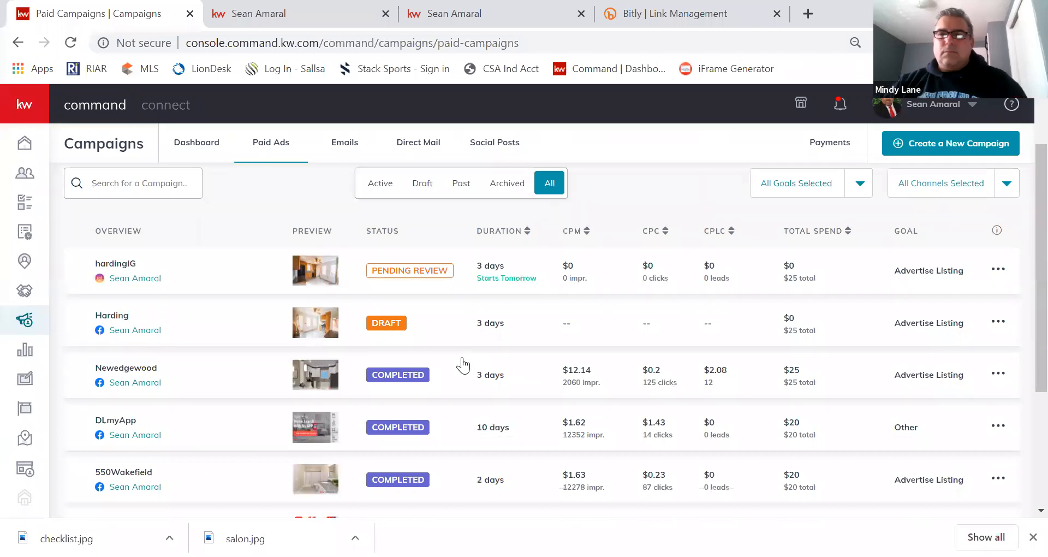
{"action": "scroll", "coordinate": [463, 365], "scroll_direction": "up", "scroll_amount": 1}
{"action": "scroll", "coordinate": [500, 371], "scroll_direction": "up", "scroll_amount": 1}
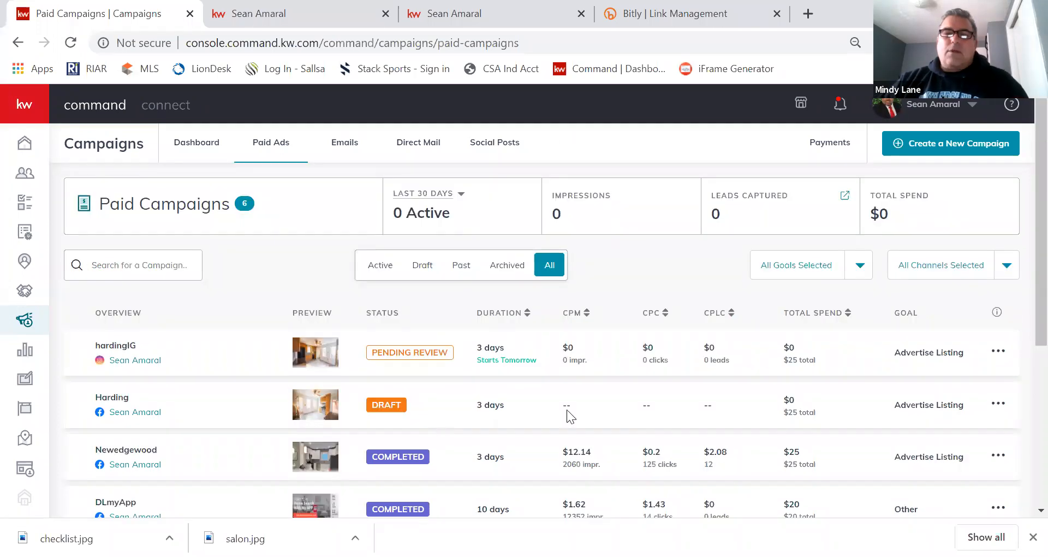
{"action": "left_click", "coordinate": [991, 405]}
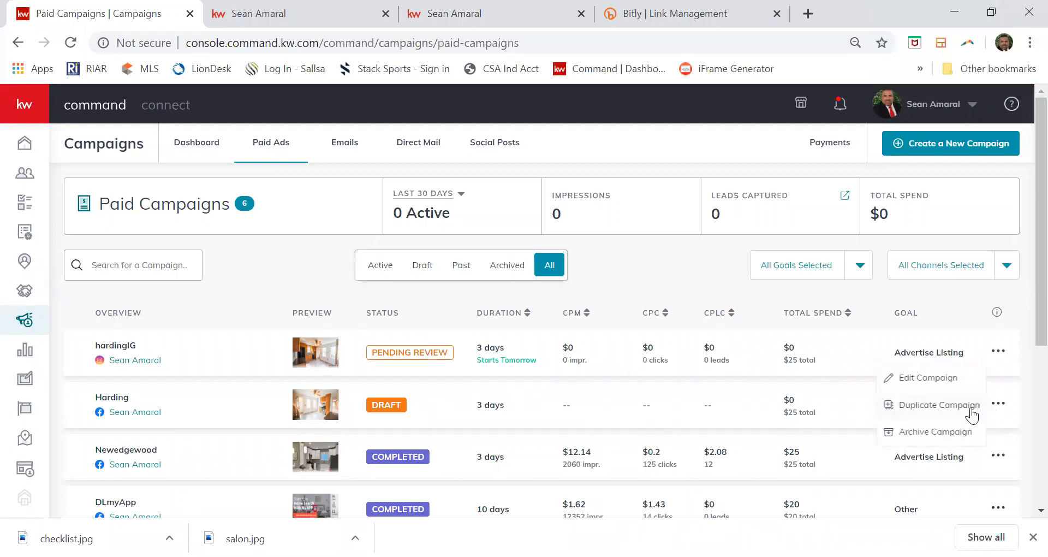
{"action": "left_click", "coordinate": [908, 380]}
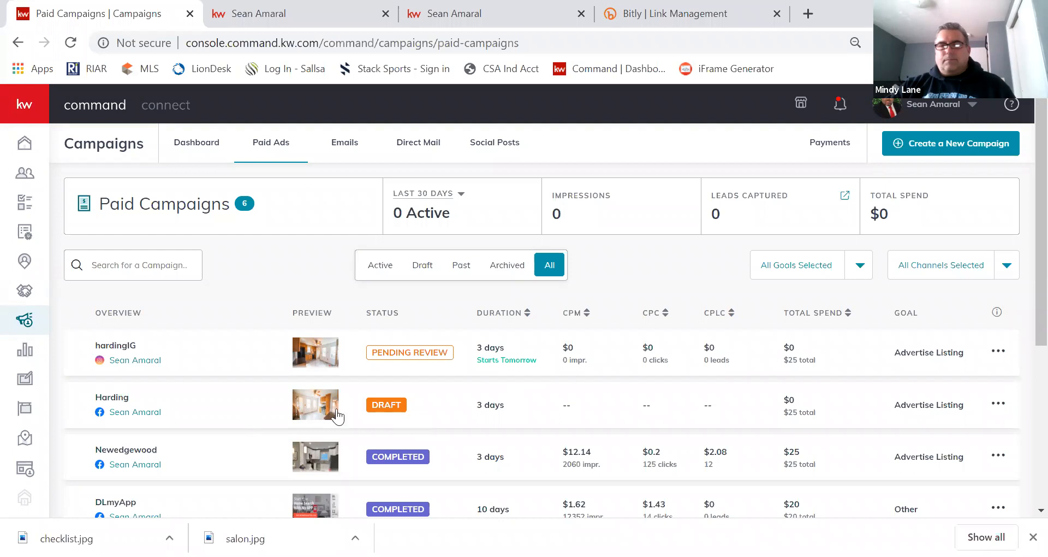
{"action": "scroll", "coordinate": [493, 408], "scroll_direction": "down", "scroll_amount": 2}
{"action": "scroll", "coordinate": [493, 409], "scroll_direction": "up", "scroll_amount": 2}
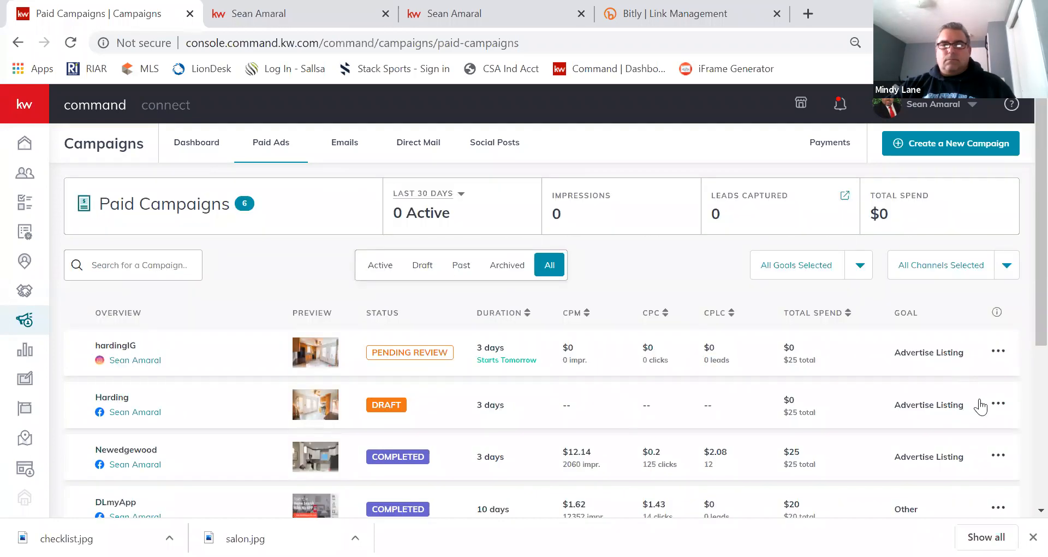
{"action": "left_click", "coordinate": [996, 405]}
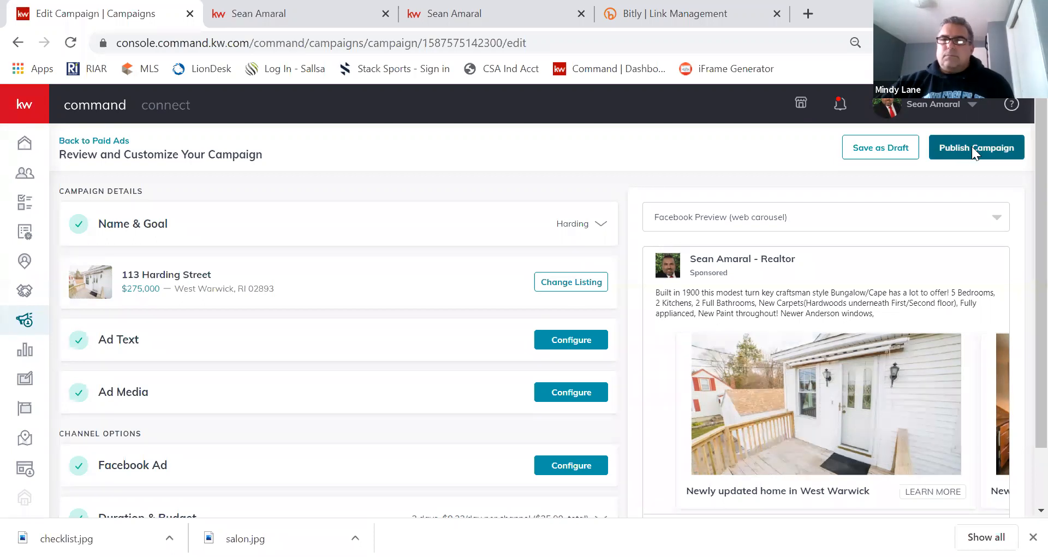
Publish the Harding Facebook campaign for 3 days at $25, paying with the saved card.
{"action": "left_click", "coordinate": [972, 147]}
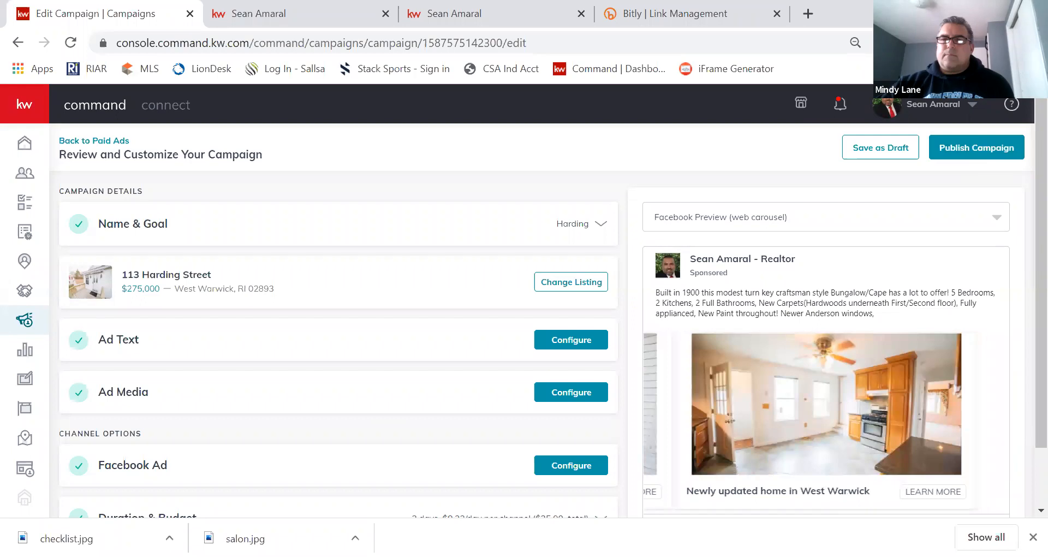
{"action": "left_click", "coordinate": [1032, 537]}
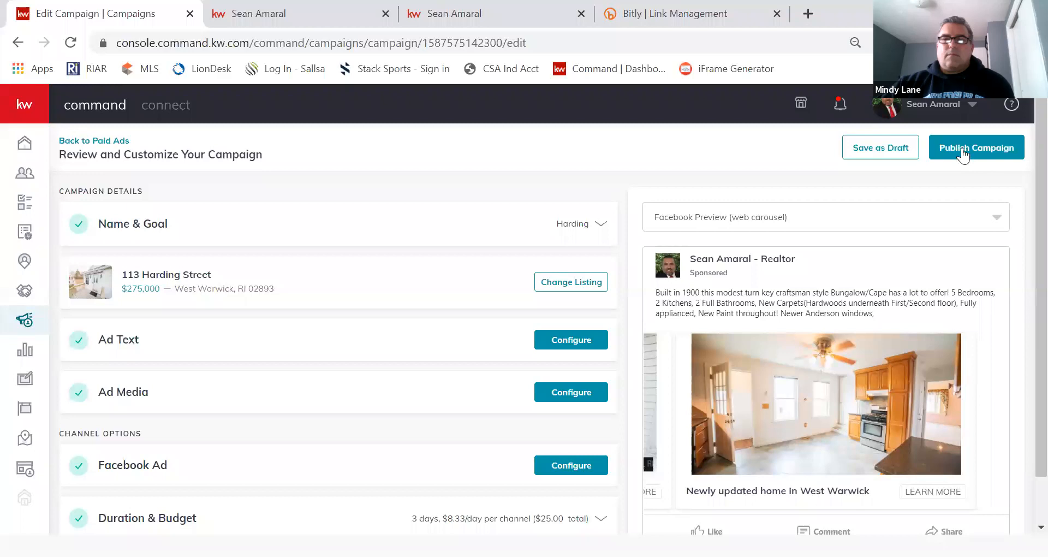
{"action": "left_click", "coordinate": [963, 155]}
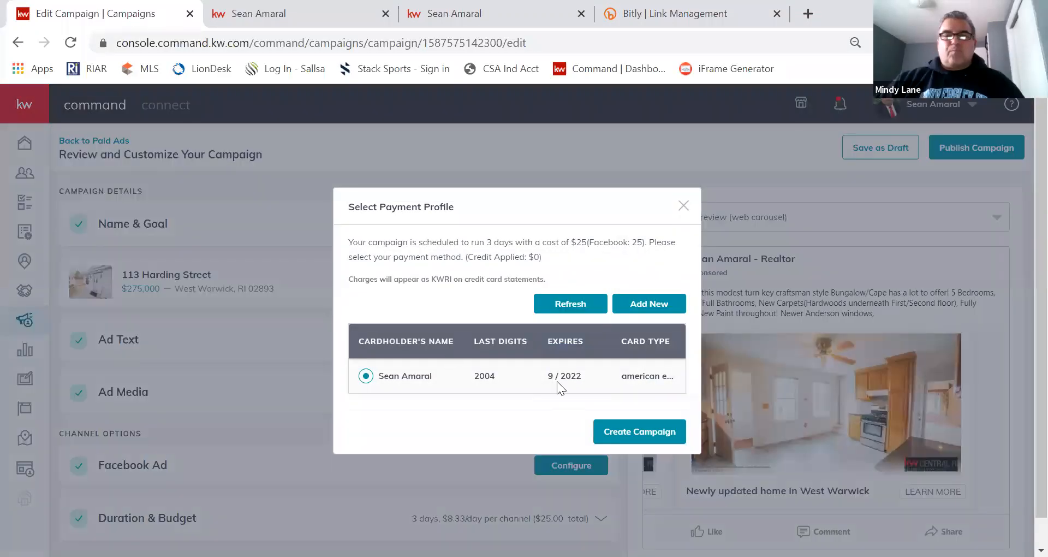
{"action": "left_click", "coordinate": [623, 435]}
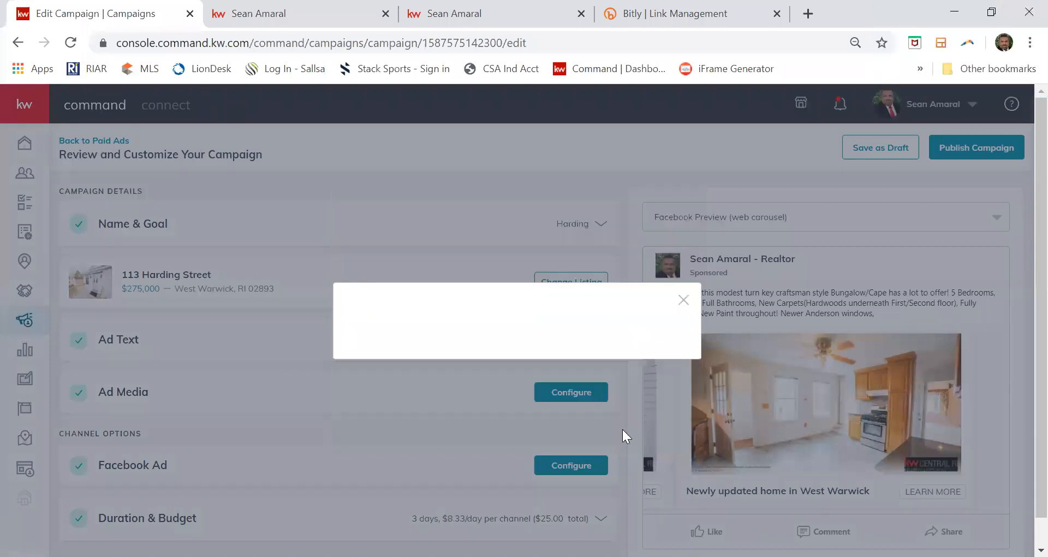